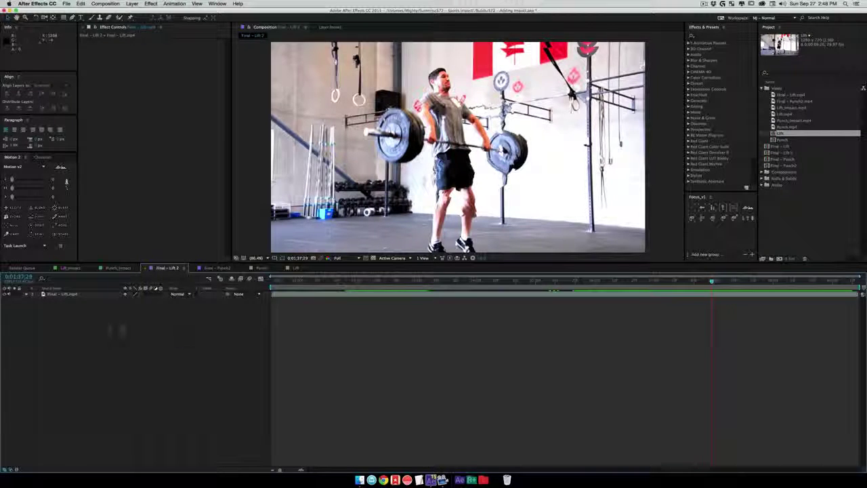
# Play back the effect moments in the Final – Lift 2 and Final – Punch2 compositions.
pyautogui.click(560, 282)
pyautogui.press('space')
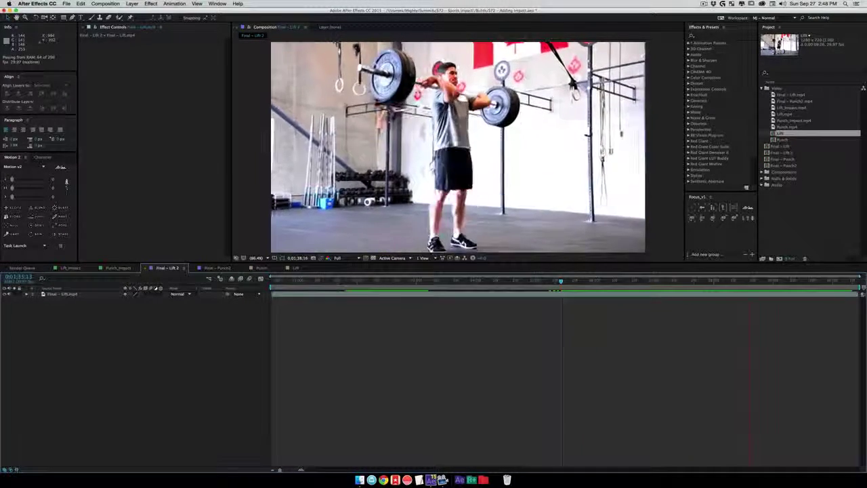
pyautogui.press('space')
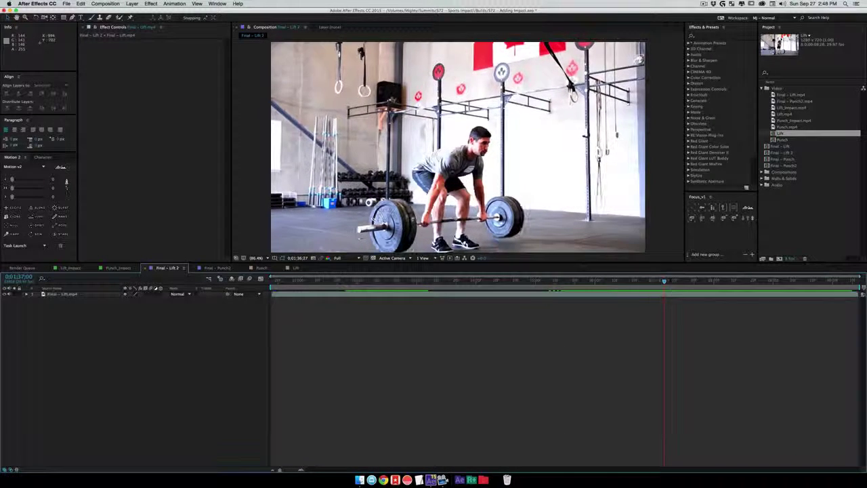
pyautogui.click(207, 269)
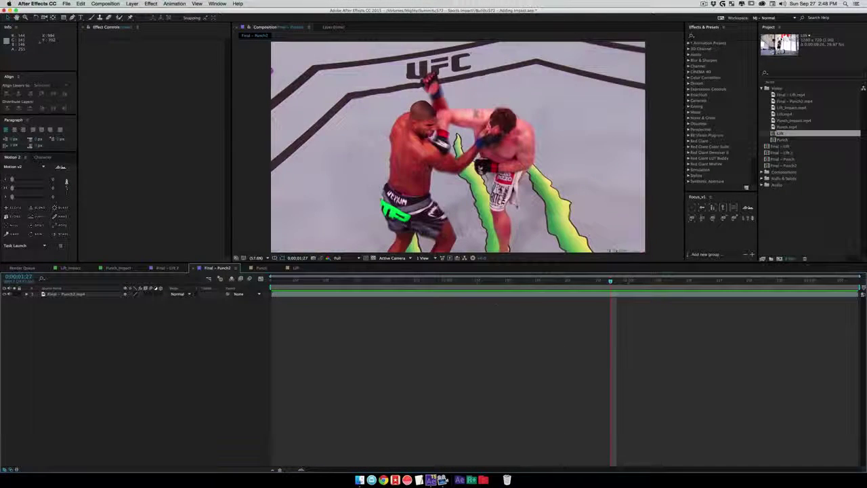
pyautogui.click(519, 280)
pyautogui.press('space')
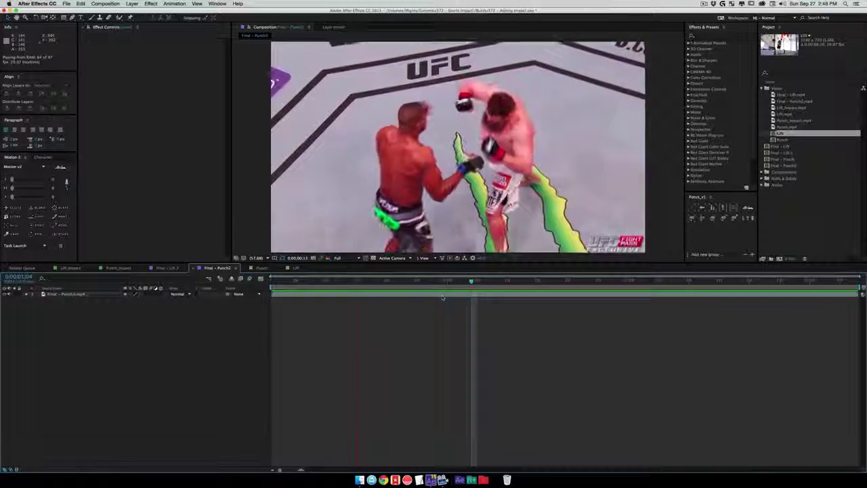
# Play back the Punch and Lift compositions to review the original footage.
pyautogui.click(262, 268)
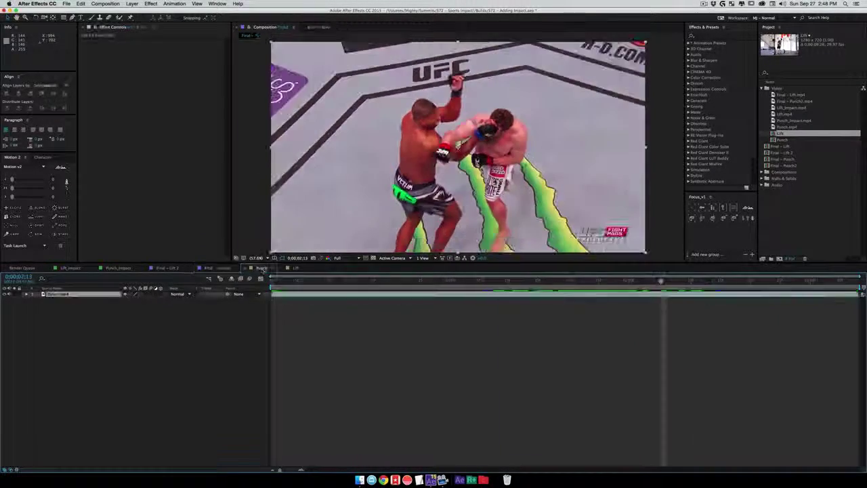
pyautogui.click(469, 280)
pyautogui.press('space')
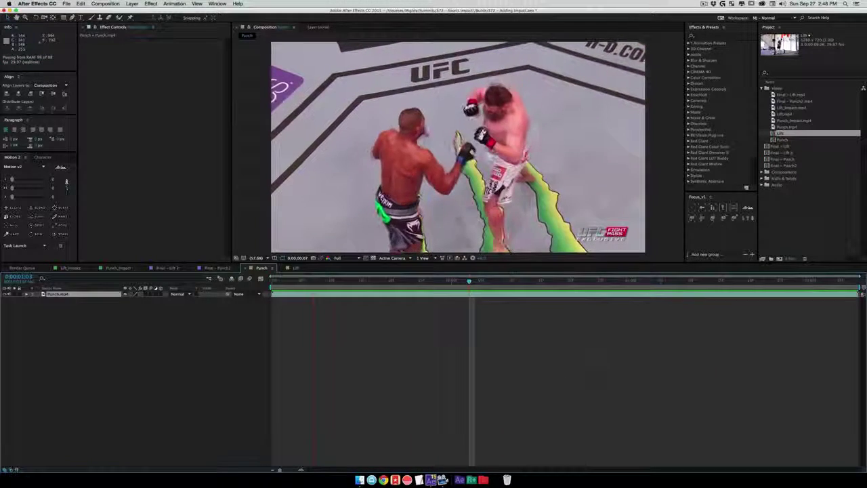
pyautogui.click(294, 268)
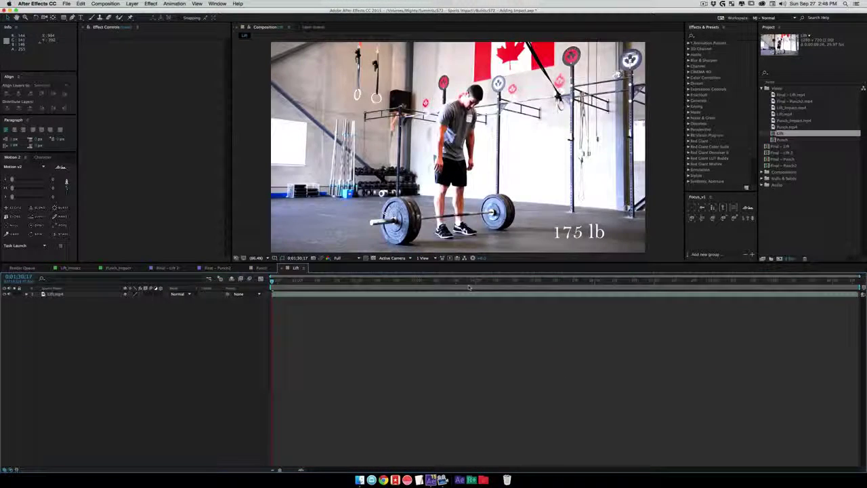
pyautogui.press('space')
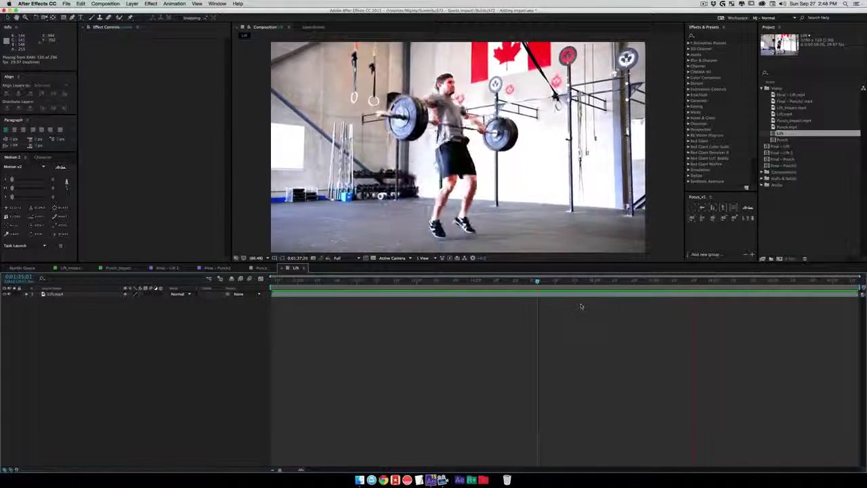
pyautogui.click(548, 290)
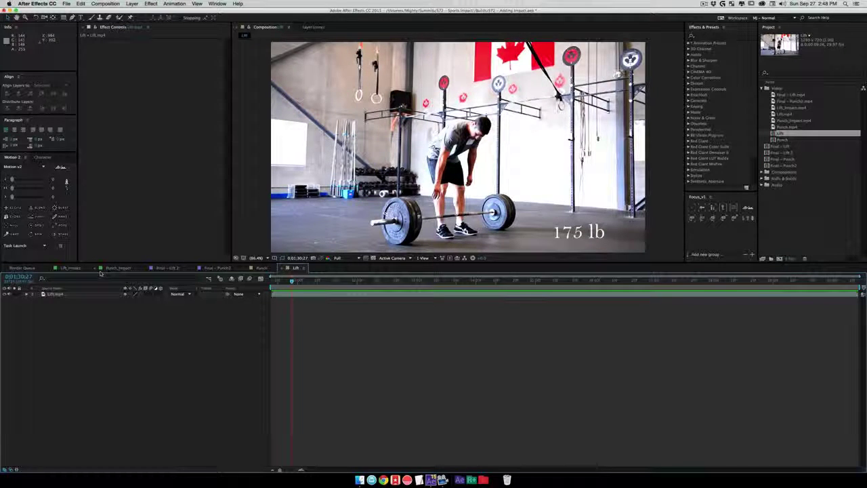
# Close the Lift_Impact, Punch_Impact, Final – Lift 2 and Final – Punch2 compositions, keeping Punch and Lift open.
pyautogui.click(50, 269)
pyautogui.click(49, 269)
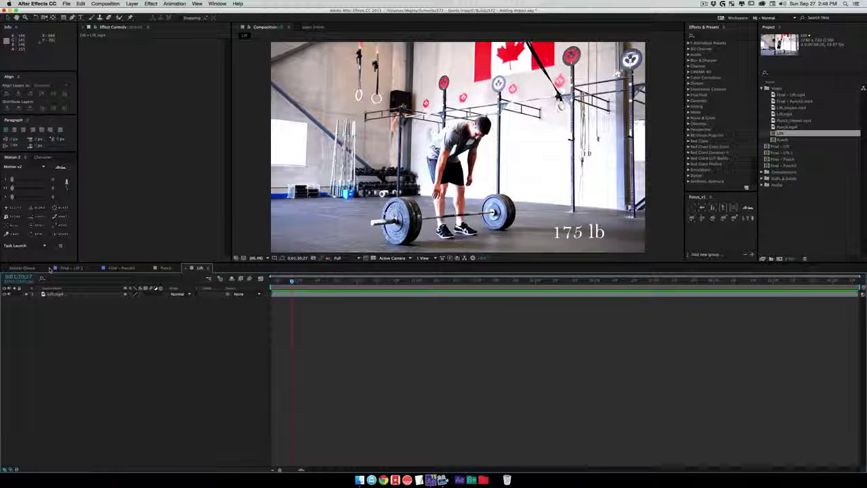
pyautogui.click(50, 269)
pyautogui.click(49, 269)
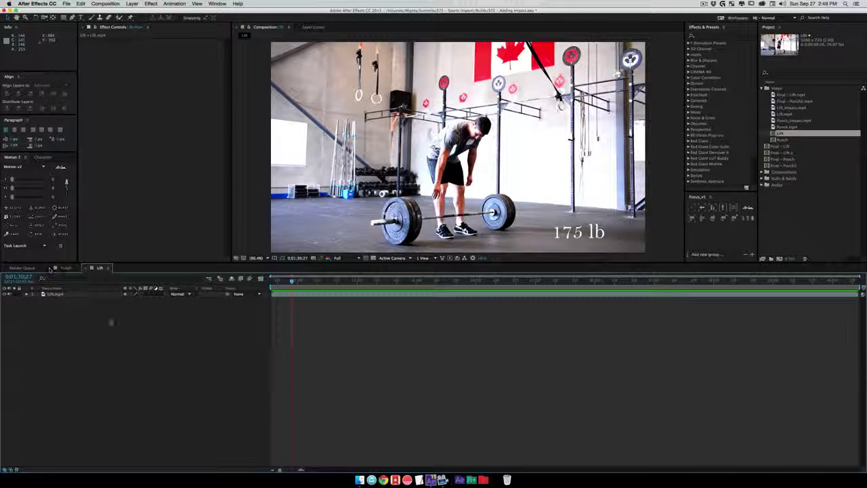
# Create a black solid above the lifting footage with the current time at 0;01;37;23.
pyautogui.click(489, 280)
pyautogui.moveTo(496, 281); pyautogui.dragTo(699, 282)
pyautogui.rightClick(84, 328)
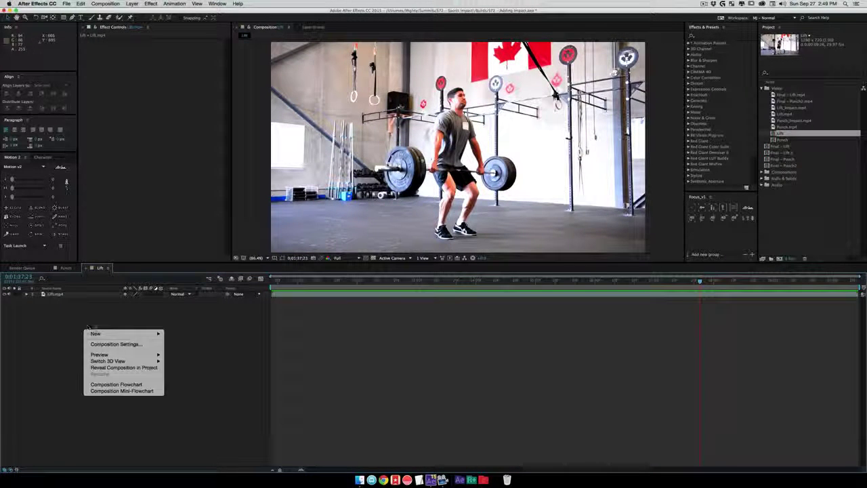
pyautogui.moveTo(136, 333)
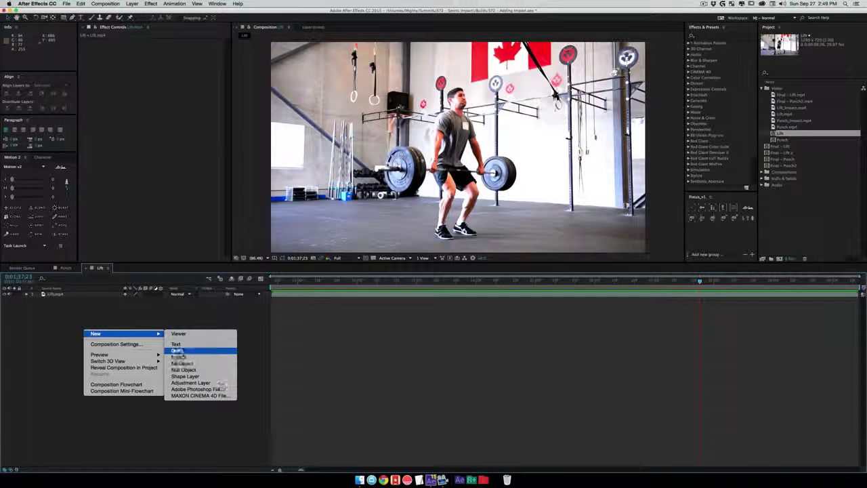
pyautogui.click(177, 350)
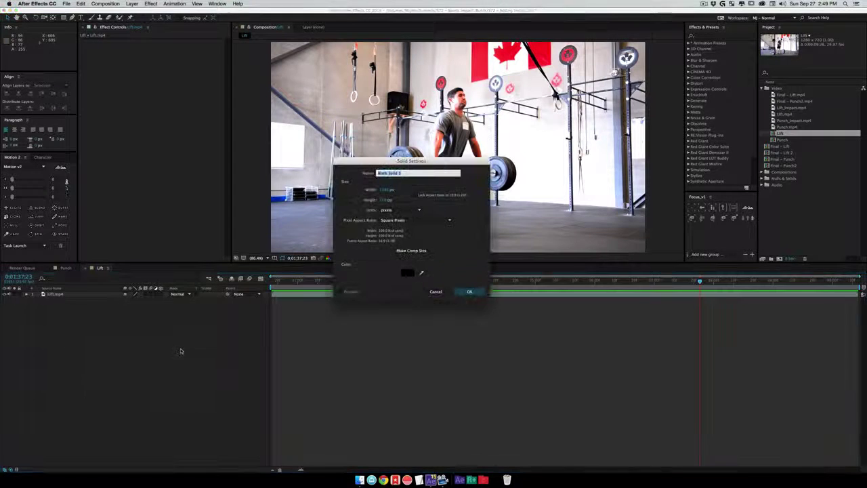
pyautogui.click(478, 294)
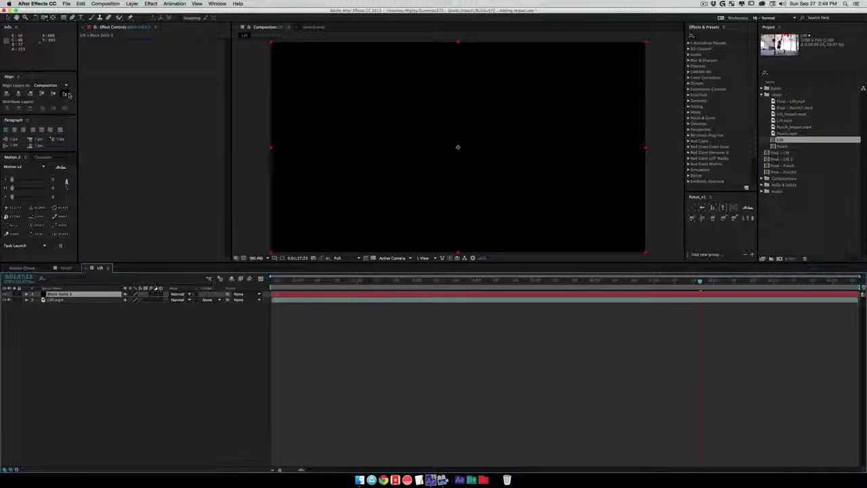
# Draw a circular mask on the black solid centred around the lifter and lower its opacity so the footage shows through.
pyautogui.click(65, 17)
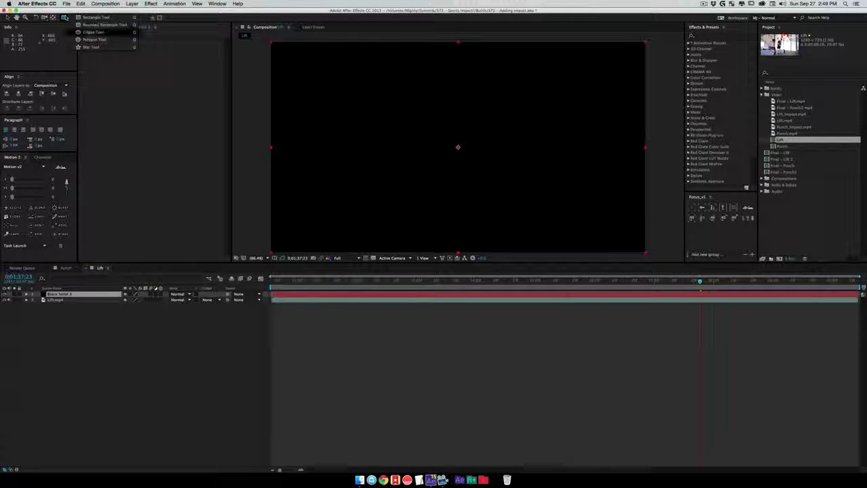
pyautogui.click(93, 32)
pyautogui.moveTo(366, 57)
pyautogui.mouseDown()
pyautogui.moveTo(394, 74)
pyautogui.moveTo(546, 240)
pyautogui.mouseUp()
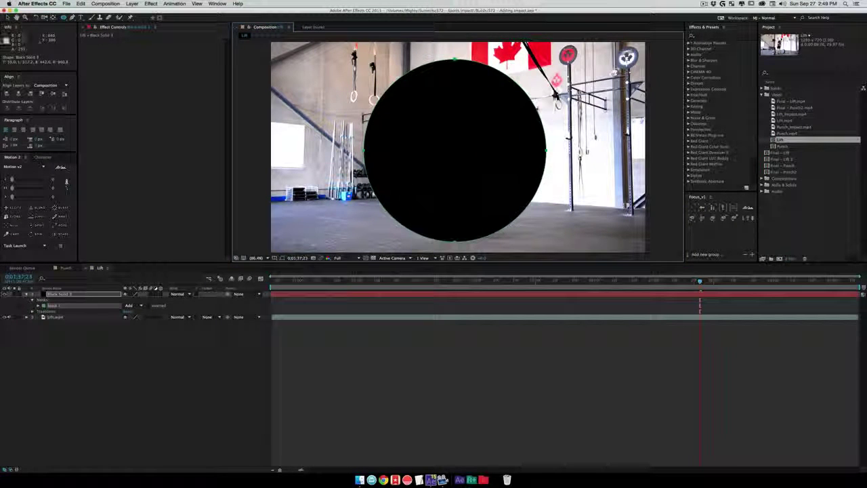
pyautogui.press('v')
pyautogui.moveTo(455, 59)
pyautogui.mouseDown()
pyautogui.moveTo(449, 67)
pyautogui.moveTo(456, 59)
pyautogui.mouseUp()
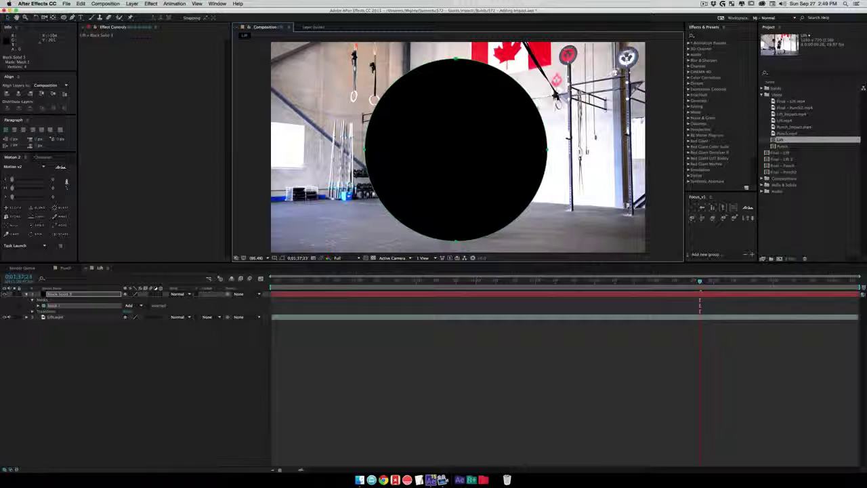
pyautogui.click(38, 305)
pyautogui.moveTo(129, 323); pyautogui.dragTo(120, 323)
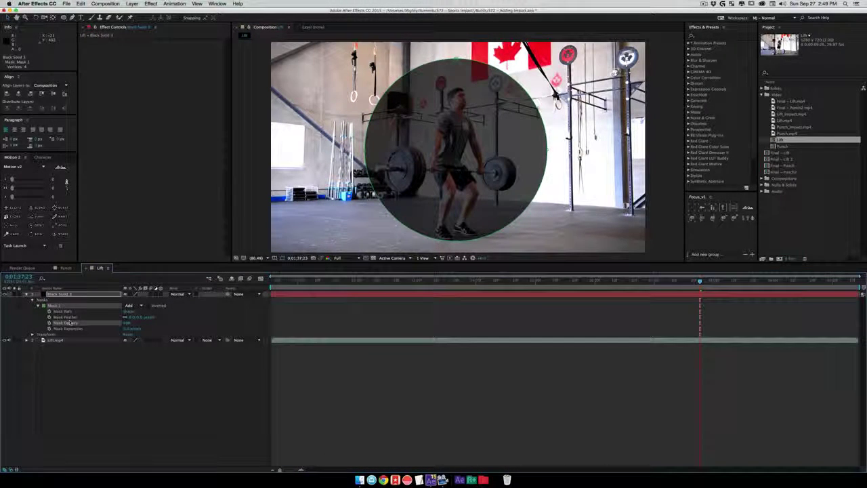
# Keyframe the mask's expansion at 0;01;37;23 and increase it at 0;01;38;09 until the circle covers the frame.
pyautogui.click(49, 328)
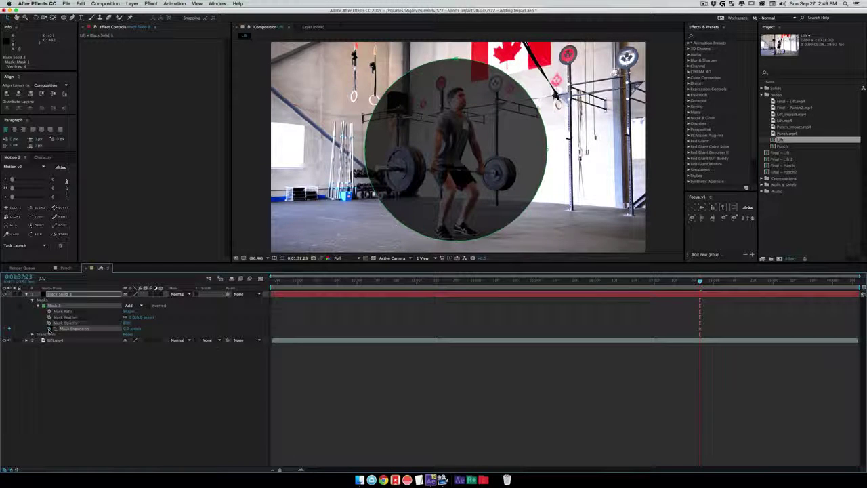
pyautogui.click(715, 280)
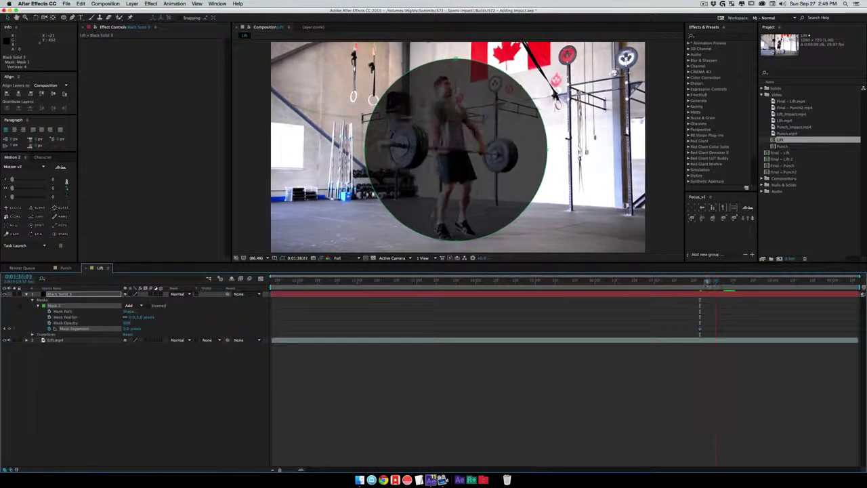
pyautogui.moveTo(707, 283); pyautogui.dragTo(732, 293)
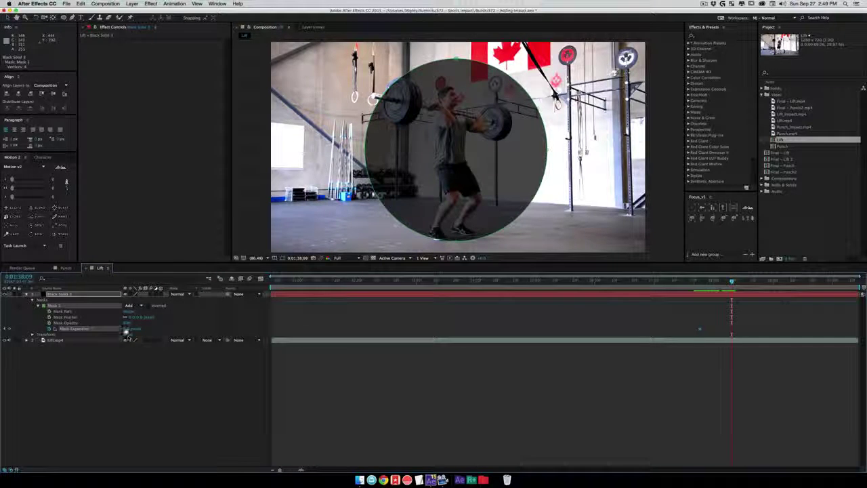
pyautogui.moveTo(133, 328); pyautogui.dragTo(266, 325)
# Move the first Mask Expansion keyframe to 0;01;37;25, make its expansion negative until the circle vanishes, and preview the animation.
pyautogui.press('j')
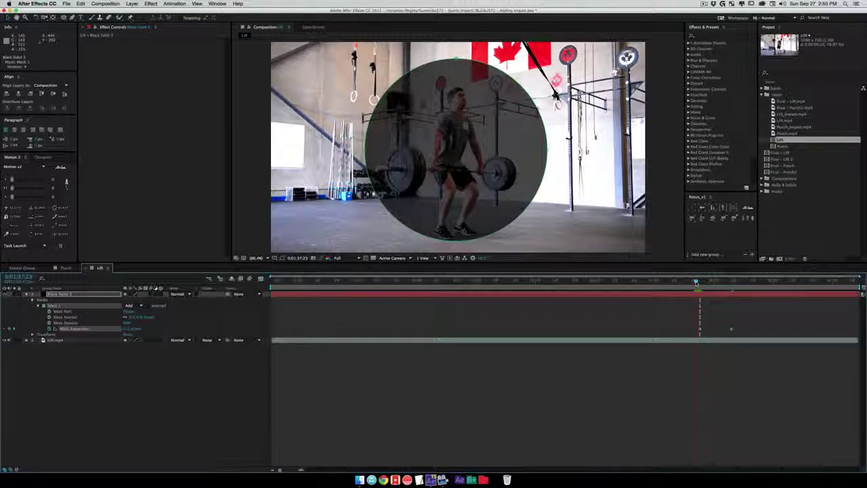
pyautogui.moveTo(699, 281)
pyautogui.mouseDown()
pyautogui.moveTo(692, 283)
pyautogui.moveTo(711, 290)
pyautogui.moveTo(705, 281)
pyautogui.mouseUp()
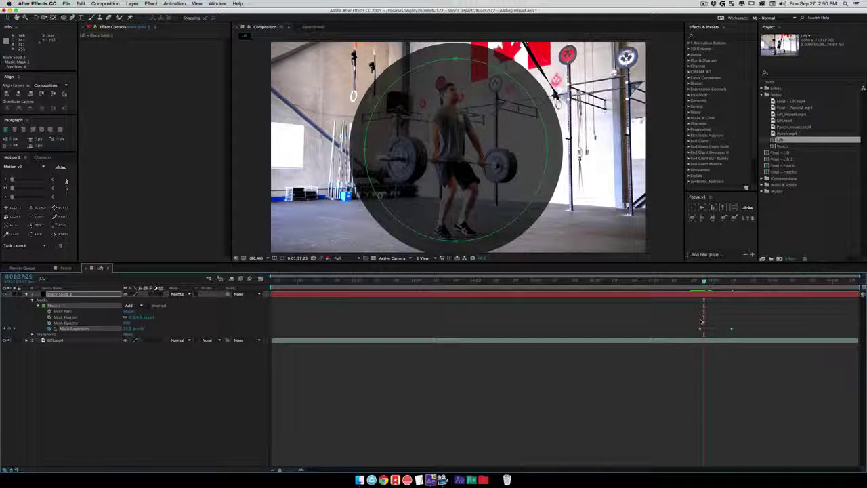
pyautogui.moveTo(700, 329); pyautogui.dragTo(703, 330)
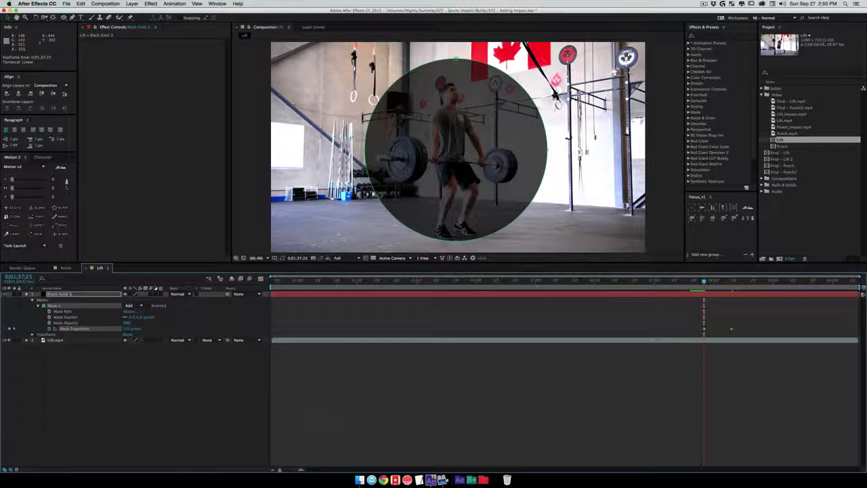
pyautogui.moveTo(128, 331); pyautogui.dragTo(38, 333)
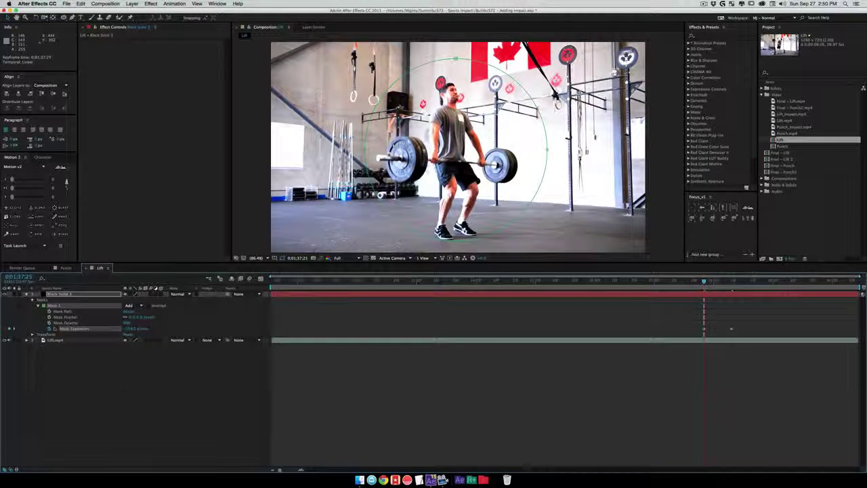
pyautogui.click(133, 402)
pyautogui.press('space')
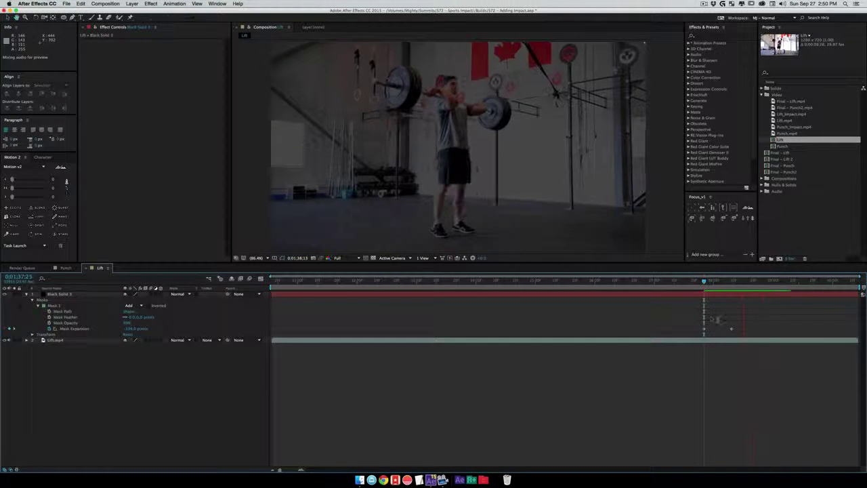
pyautogui.press('space')
# Ease both Mask Expansion keyframes with a Motion 2 easing of about 53 and preview the result.
pyautogui.moveTo(685, 314); pyautogui.dragTo(755, 341)
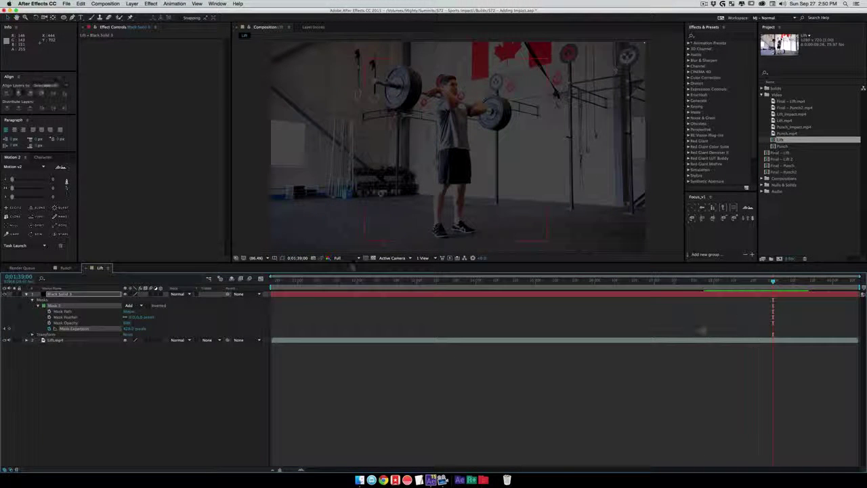
pyautogui.click(30, 188)
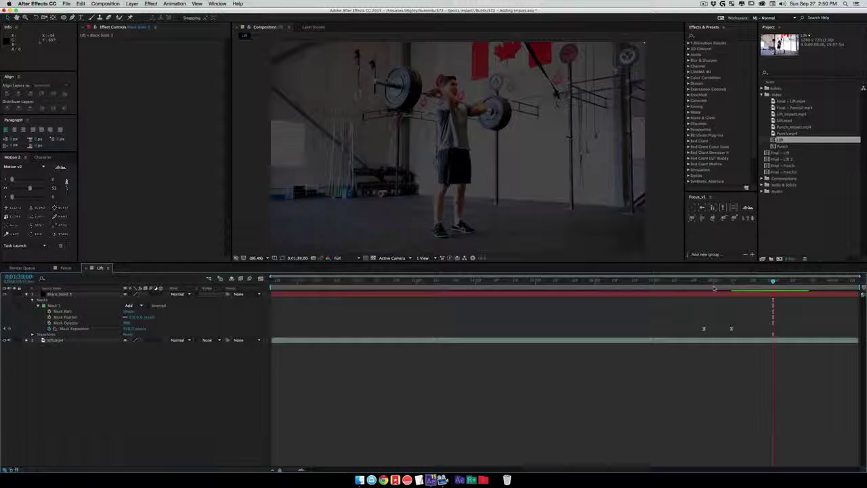
pyautogui.click(697, 280)
pyautogui.press('space')
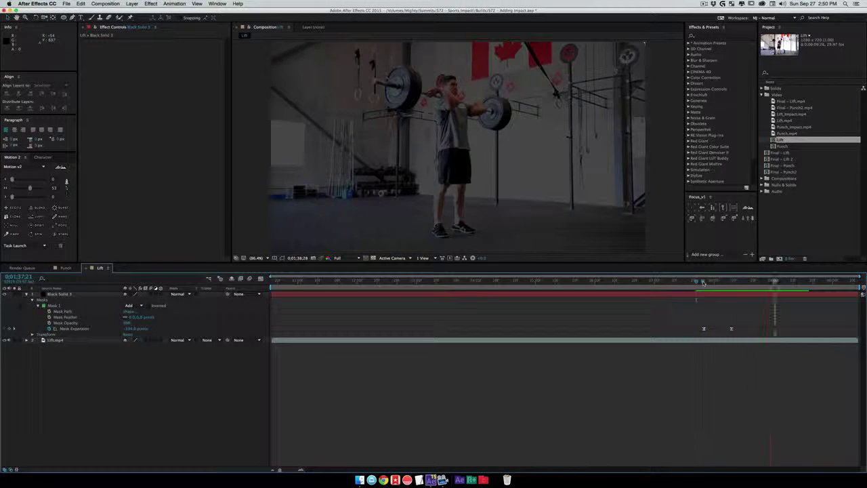
# Set the mask opacity to 100% with the current time at 0;01;38;04 and duplicate the mask.
pyautogui.moveTo(727, 291); pyautogui.dragTo(722, 291)
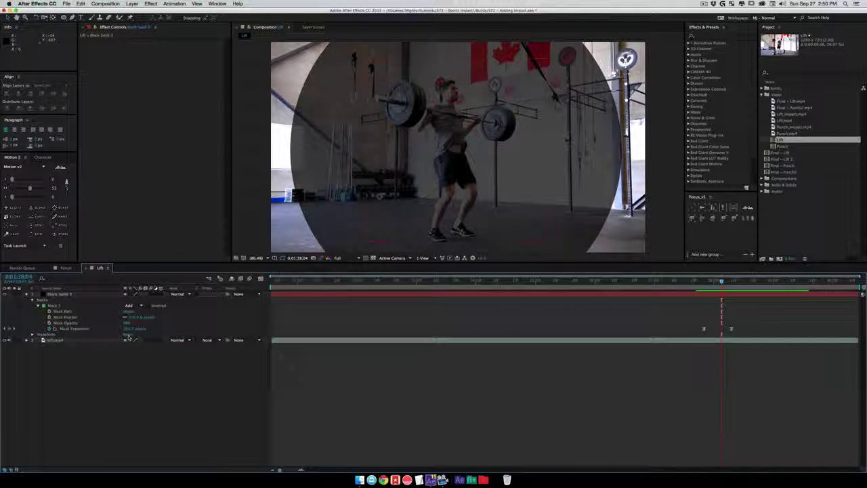
pyautogui.moveTo(126, 323); pyautogui.dragTo(161, 323)
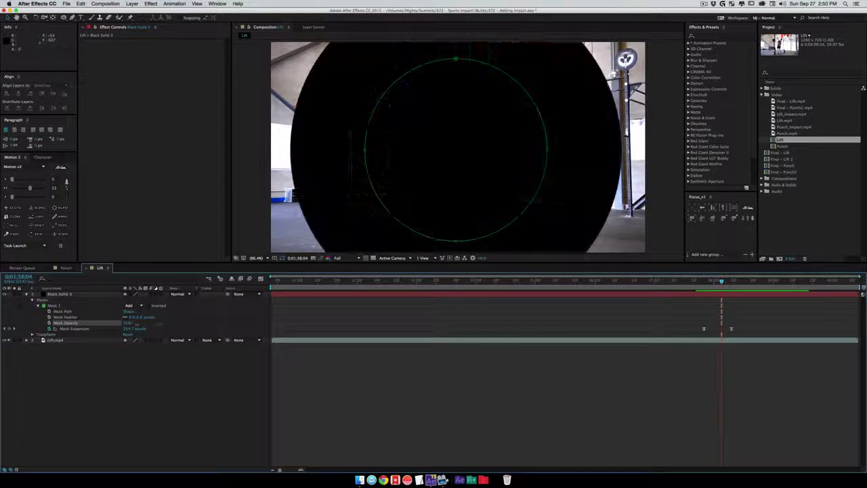
pyautogui.press('super+d')
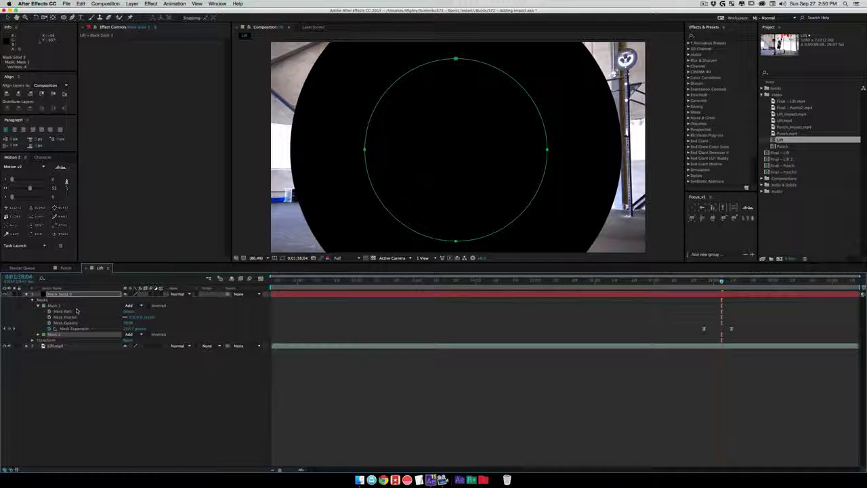
# Expand the duplicated Mask 2's properties and set its mask mode to Subtract.
pyautogui.click(39, 334)
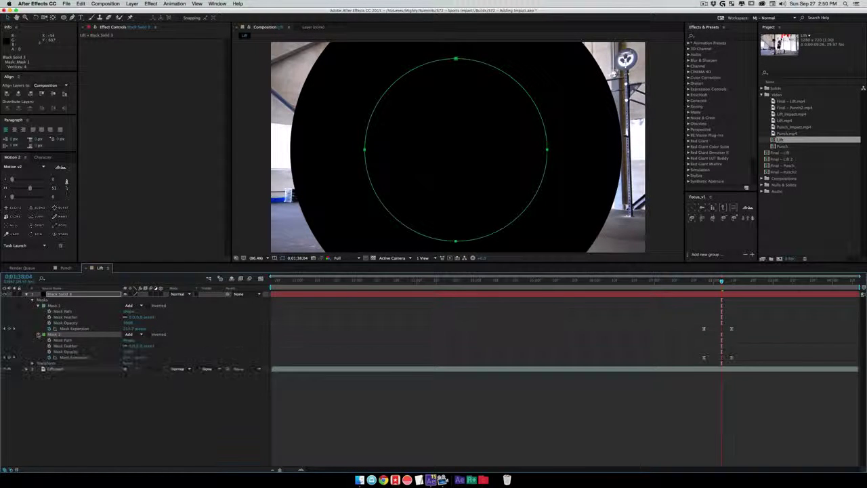
pyautogui.click(132, 334)
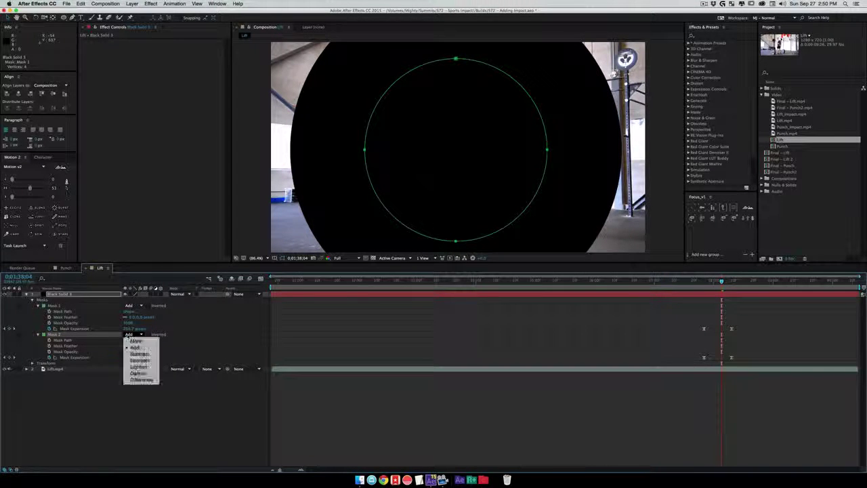
pyautogui.click(139, 352)
# Shift Mask 2's two Mask Expansion keyframes two frames later and preview the expanding ring from 0;01;37;20.
pyautogui.moveTo(670, 343); pyautogui.dragTo(748, 369)
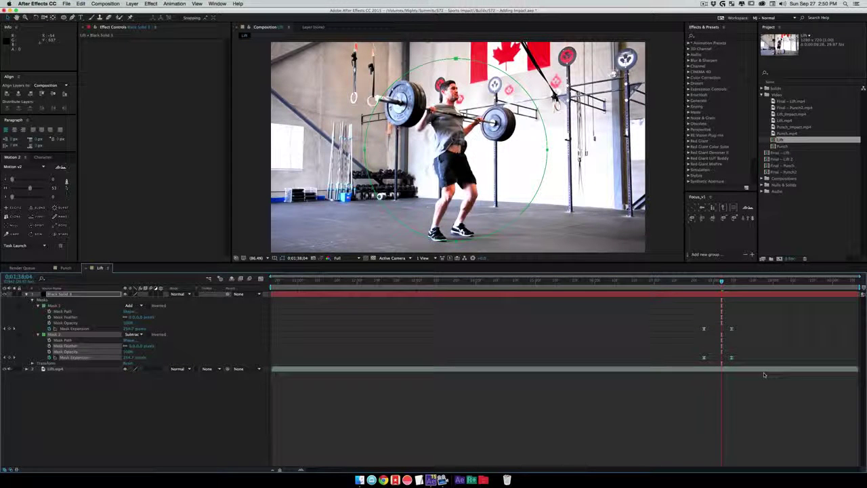
pyautogui.hotkey('alt', 'Right')
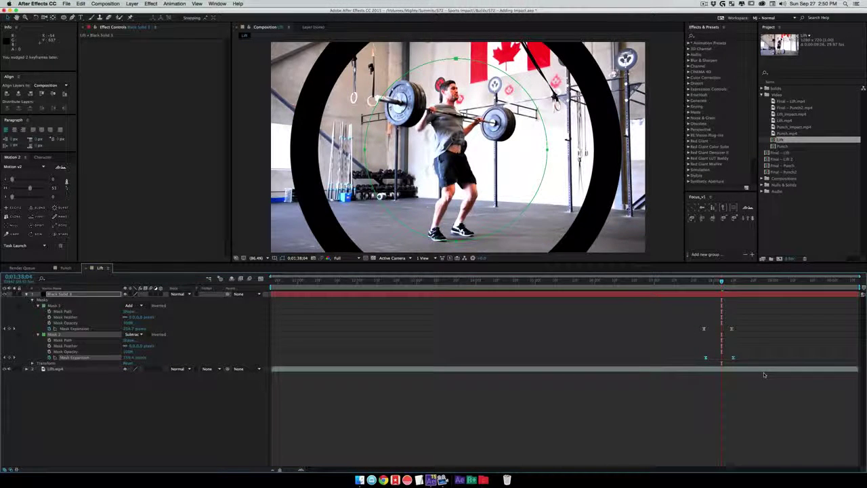
pyautogui.hotkey('alt', 'Right')
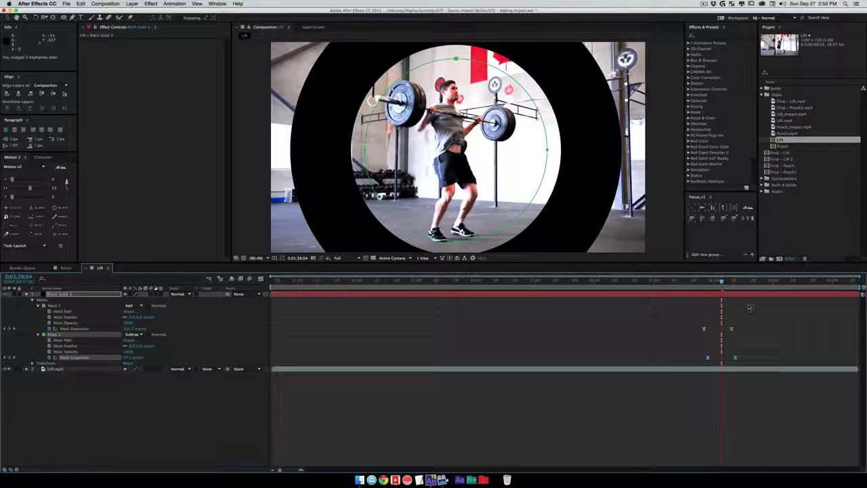
pyautogui.click(694, 285)
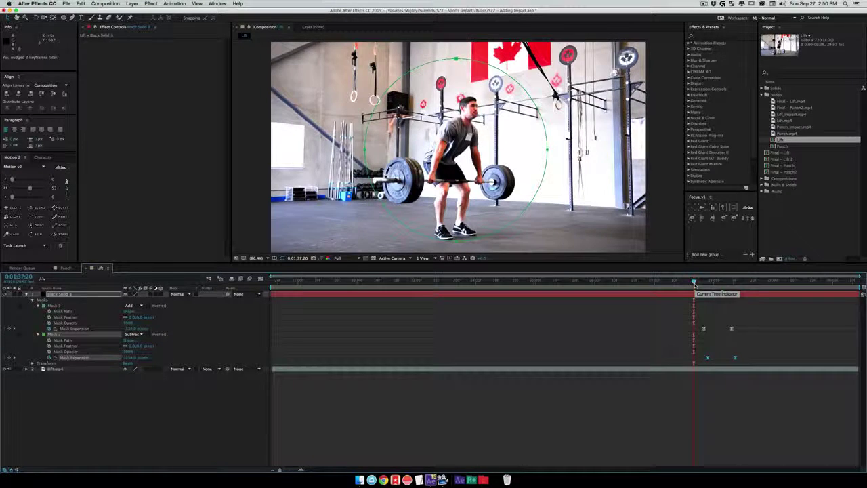
pyautogui.press('space')
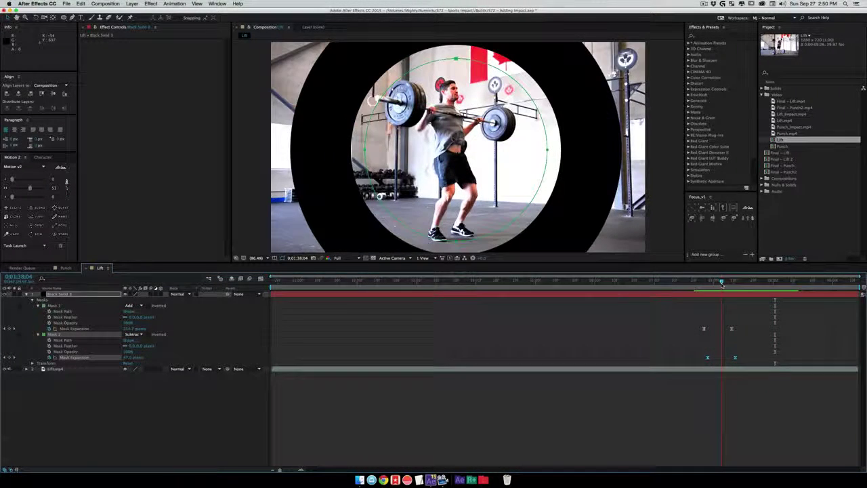
pyautogui.click(722, 284)
pyautogui.click(164, 409)
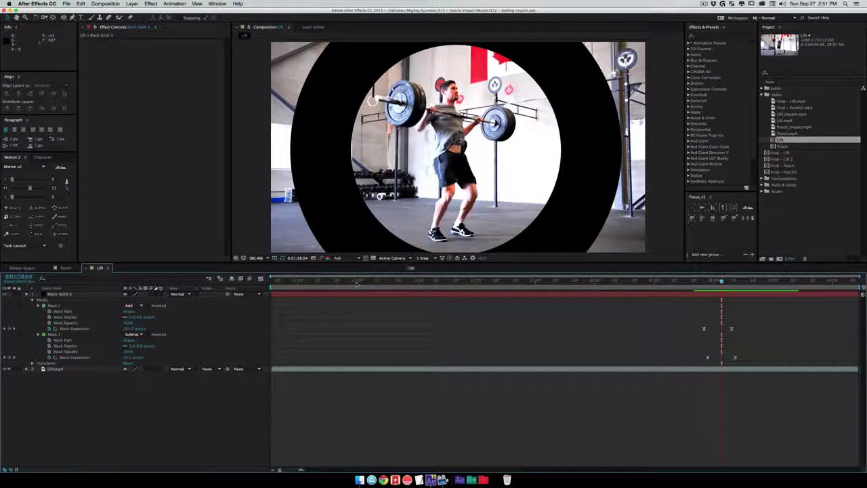
# Find the Turbulent Displace effect and apply it to the black solid.
pyautogui.click(706, 34)
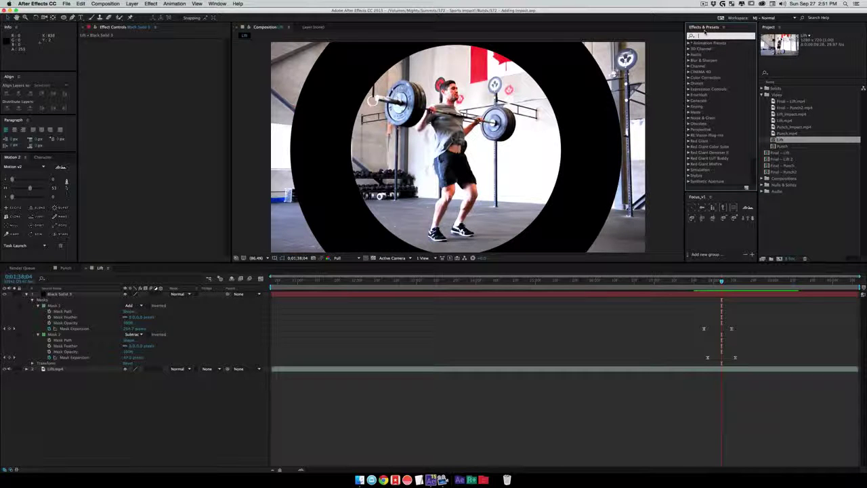
pyautogui.write('turb')
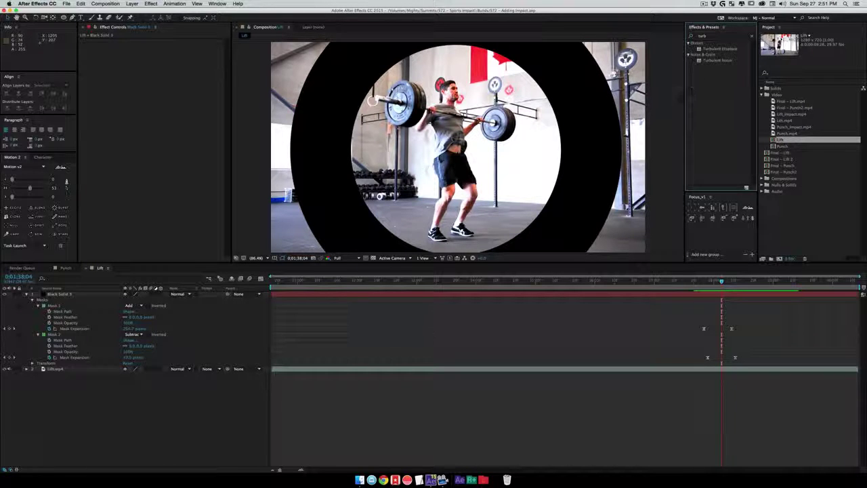
pyautogui.click(711, 50)
pyautogui.moveTo(711, 50); pyautogui.dragTo(65, 296)
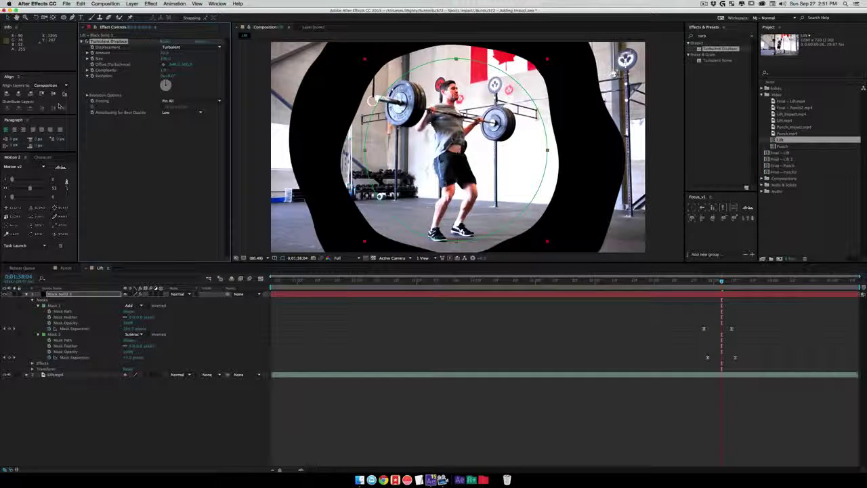
# Add the expression time*160 to Turbulent Displace's Evolution and check the ring's motion around 0;01;38;05.
pyautogui.keyDown('alt'); pyautogui.click(92, 77); pyautogui.keyUp('alt')
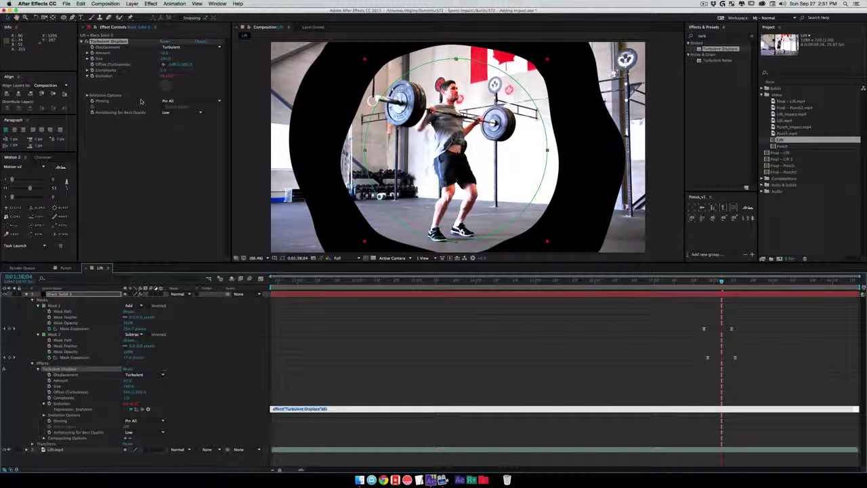
pyautogui.write('time*160')
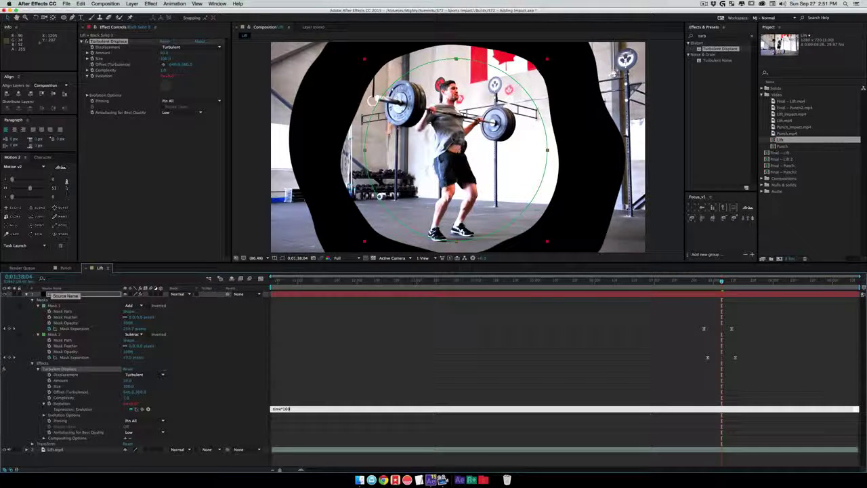
pyautogui.click(231, 346)
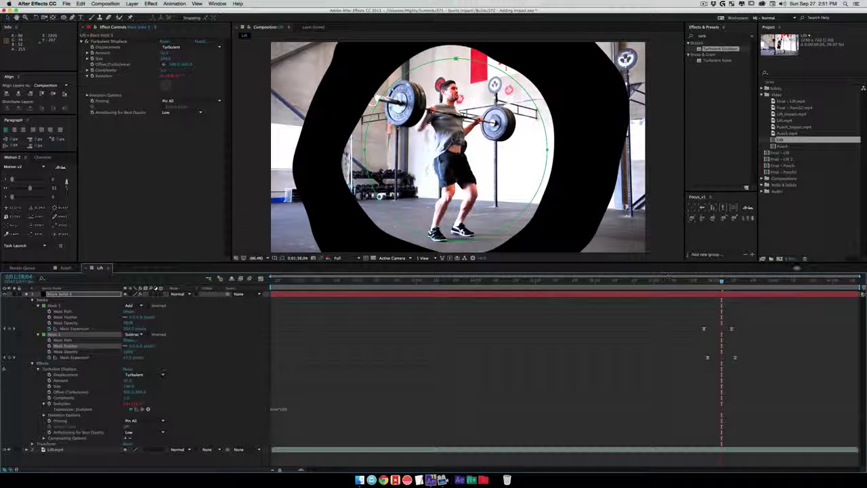
pyautogui.moveTo(713, 280); pyautogui.dragTo(725, 282)
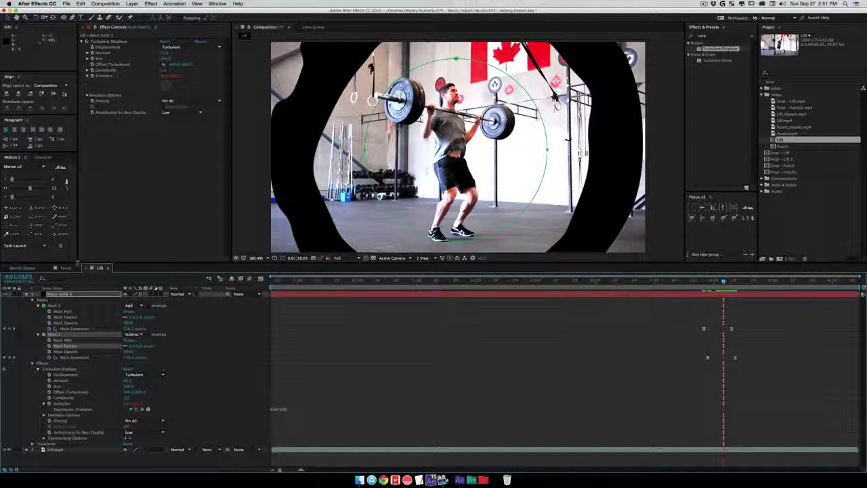
# Find the Fractal Noise effect, add it below Turbulent Displace on the black solid, and check the textured ring.
pyautogui.moveTo(718, 36); pyautogui.dragTo(684, 34)
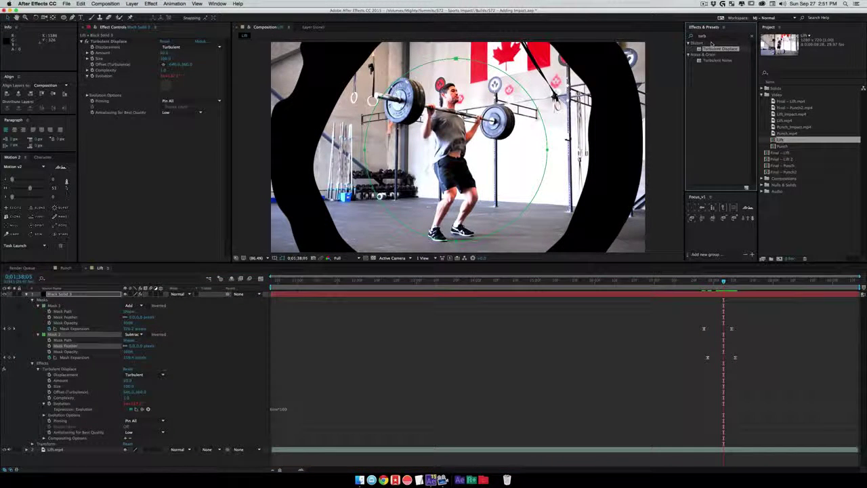
pyautogui.click(708, 37)
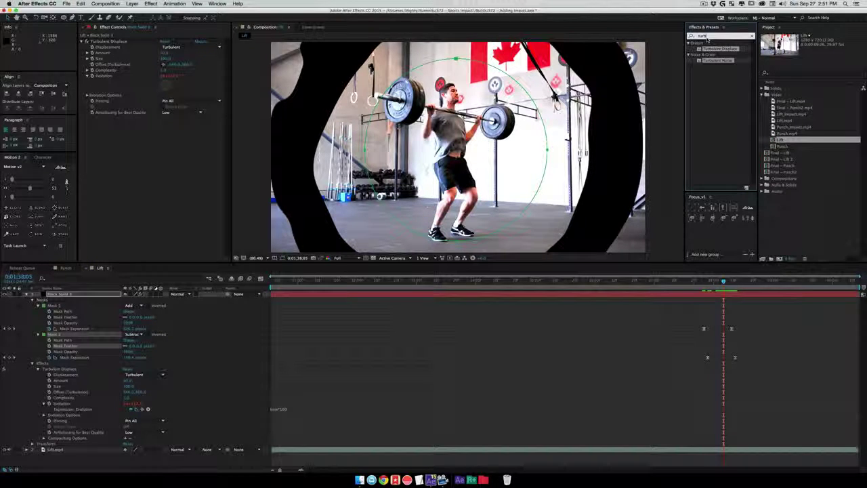
pyautogui.write('frac')
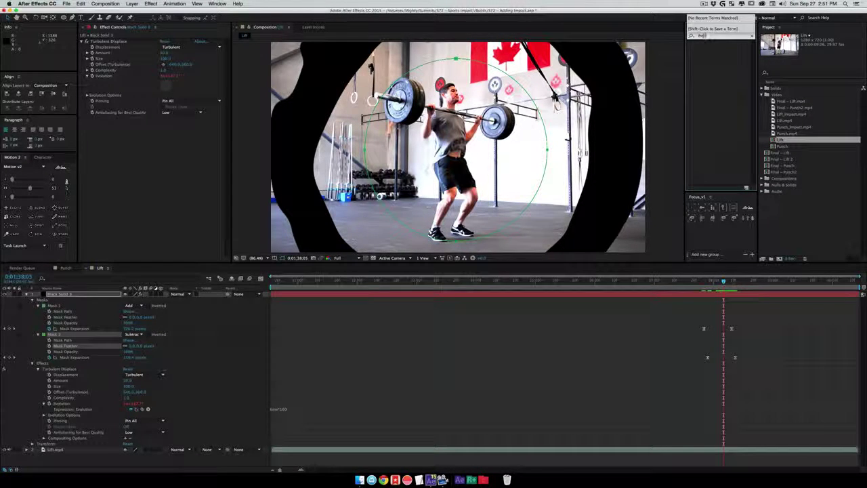
pyautogui.write('t')
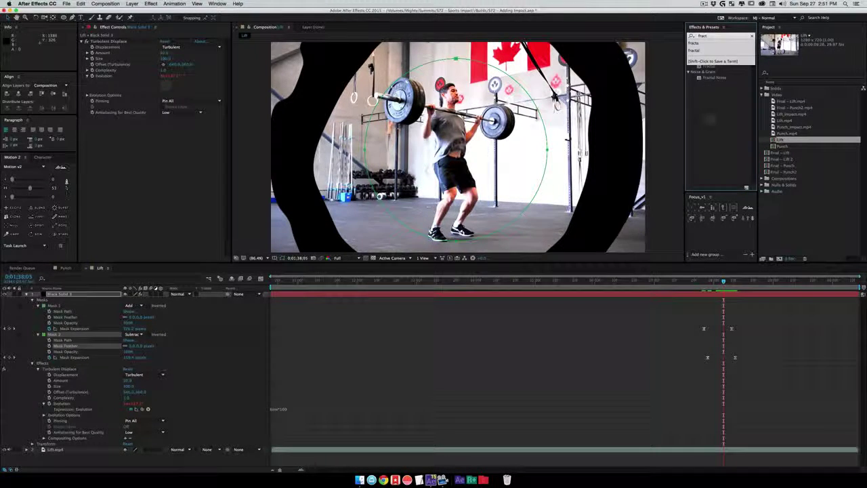
pyautogui.moveTo(714, 78); pyautogui.dragTo(123, 147)
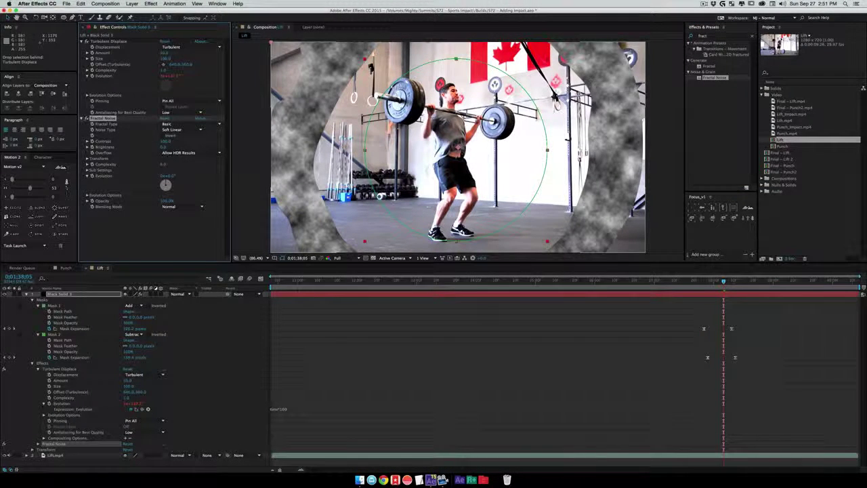
pyautogui.moveTo(706, 284); pyautogui.dragTo(724, 286)
pyautogui.click(180, 220)
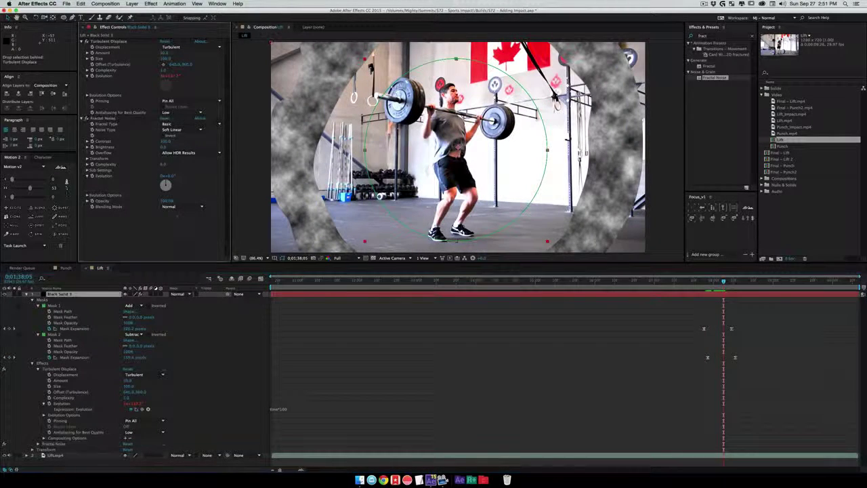
# Set Fractal Noise's type to Swirly with contrast about 144, brightness -12 and complexity about 7, and save the project.
pyautogui.click(178, 124)
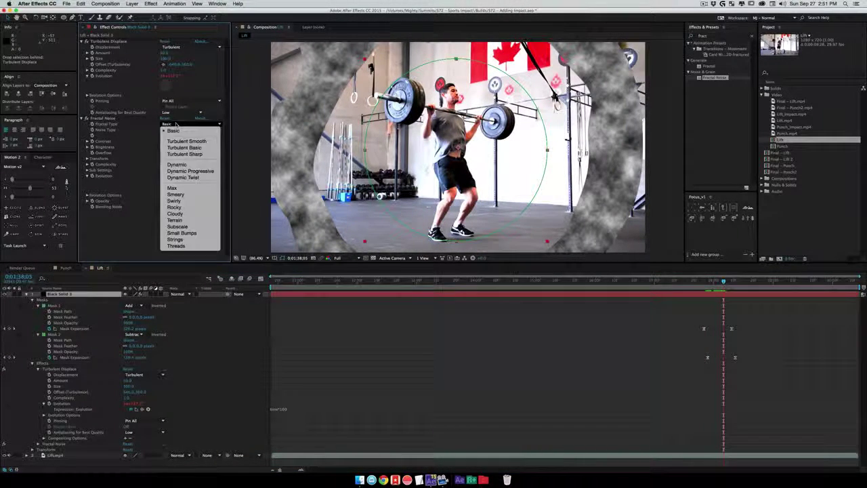
pyautogui.click(175, 201)
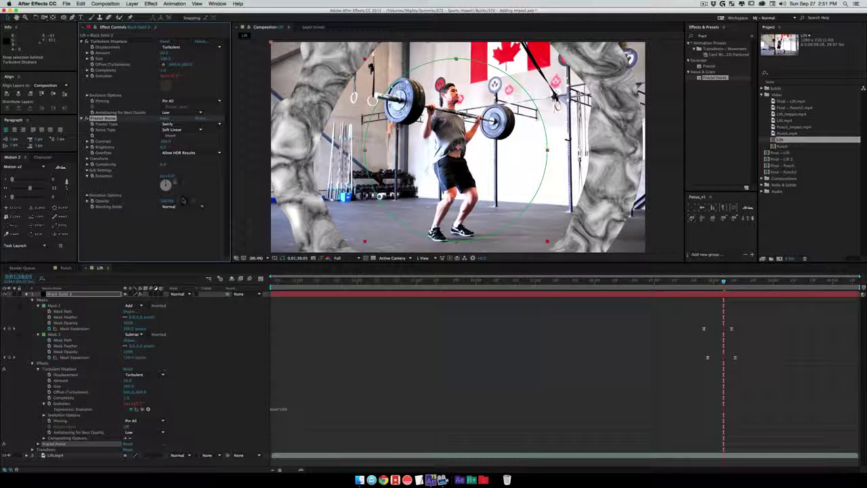
pyautogui.press('super+s')
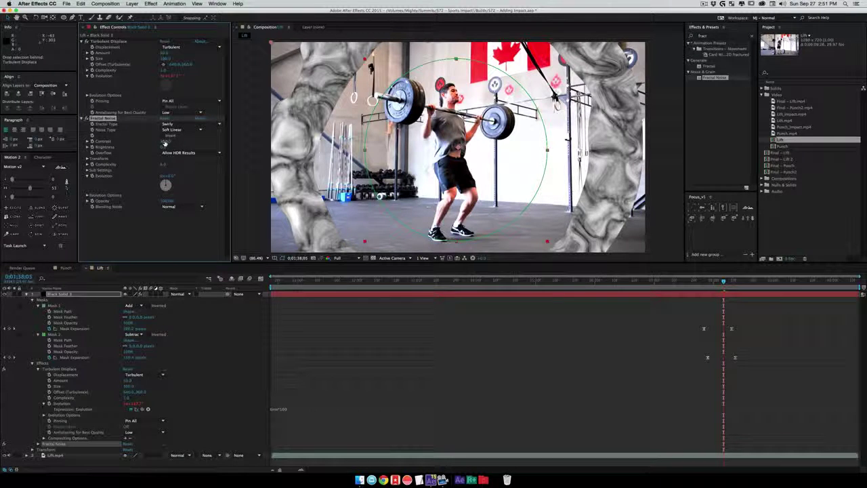
pyautogui.moveTo(165, 142); pyautogui.dragTo(175, 136)
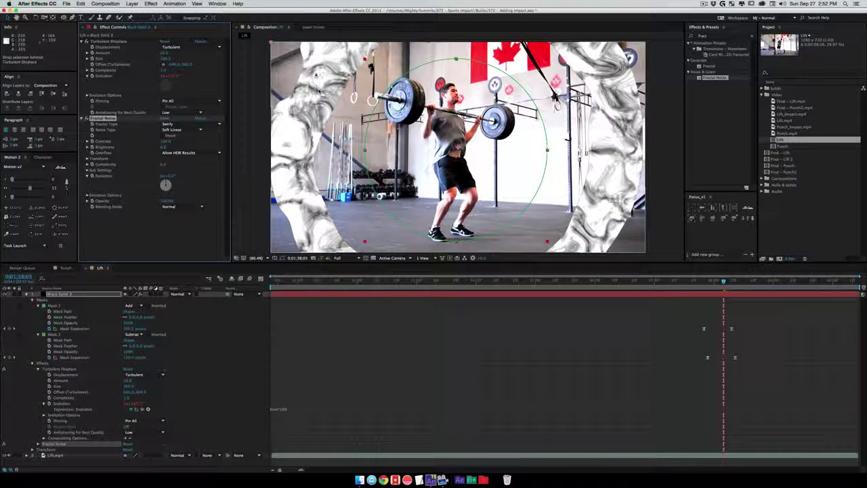
pyautogui.moveTo(164, 147); pyautogui.dragTo(160, 147)
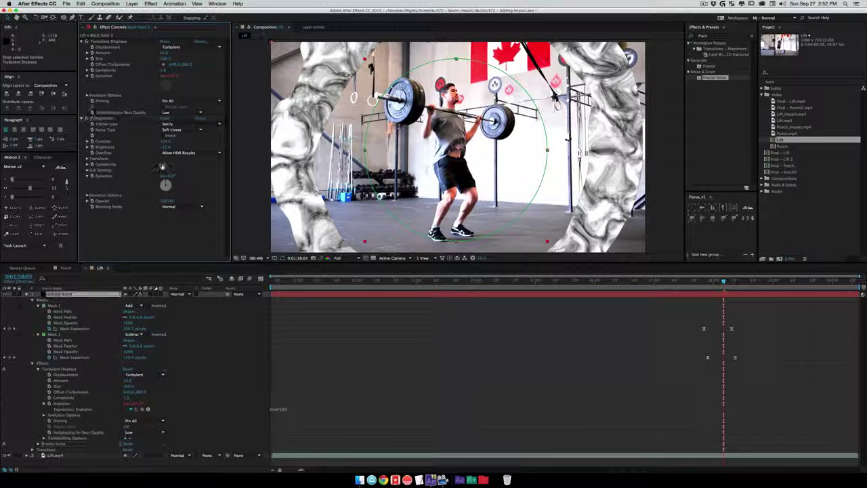
# Add an expression multiplying time to Fractal Noise's Evolution and check the moving texture around 0;01;38;04.
pyautogui.keyDown('alt'); pyautogui.click(93, 176); pyautogui.keyUp('alt')
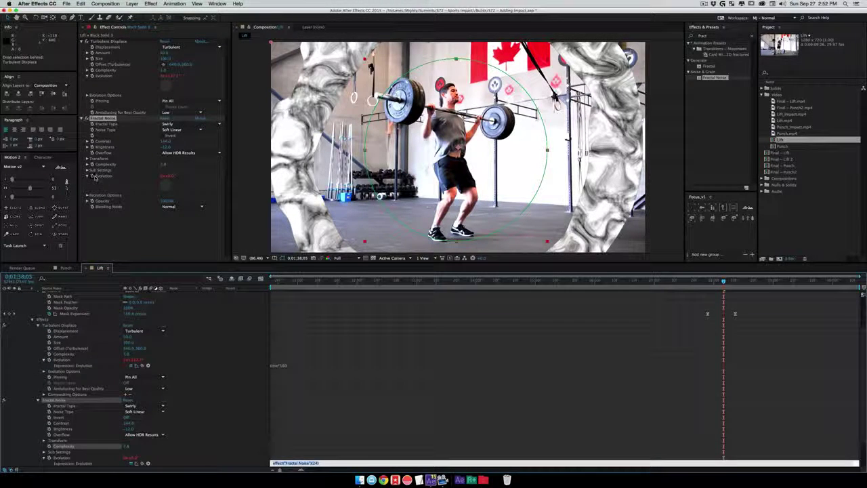
pyautogui.press('BackSpace')
pyautogui.click(809, 311)
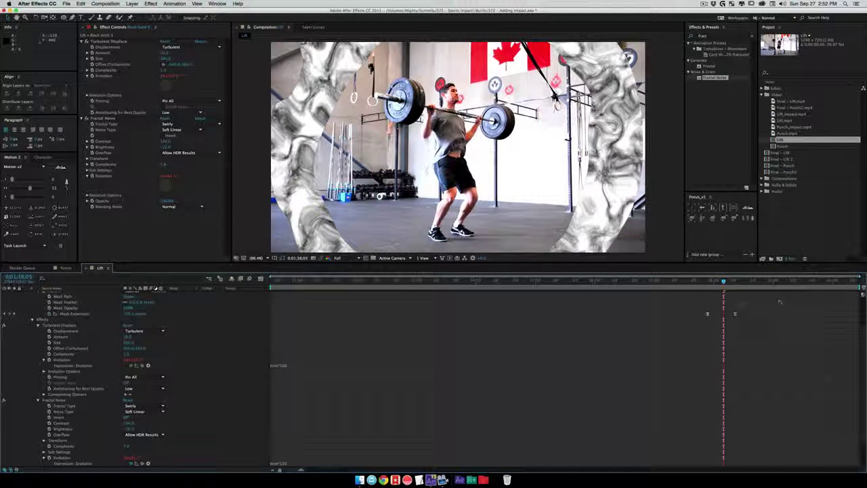
pyautogui.moveTo(710, 283); pyautogui.dragTo(721, 283)
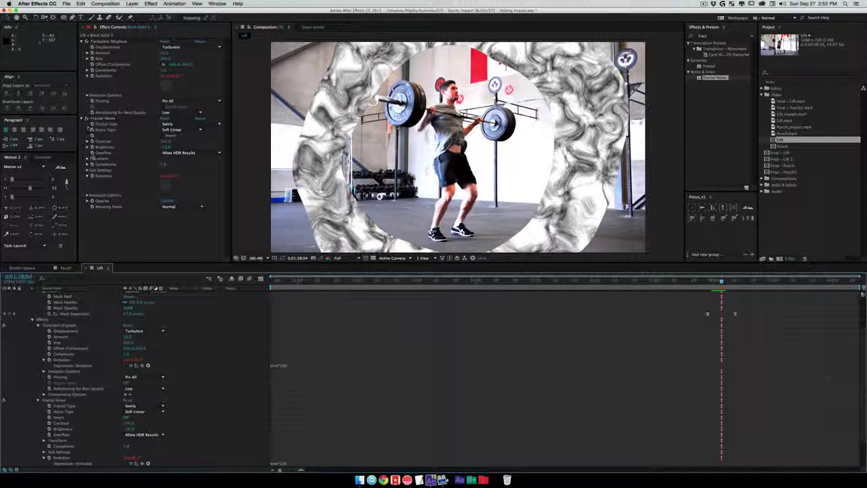
# Enlarge the Fractal Noise transform scale to about 222 and lower its contrast slightly.
pyautogui.click(87, 158)
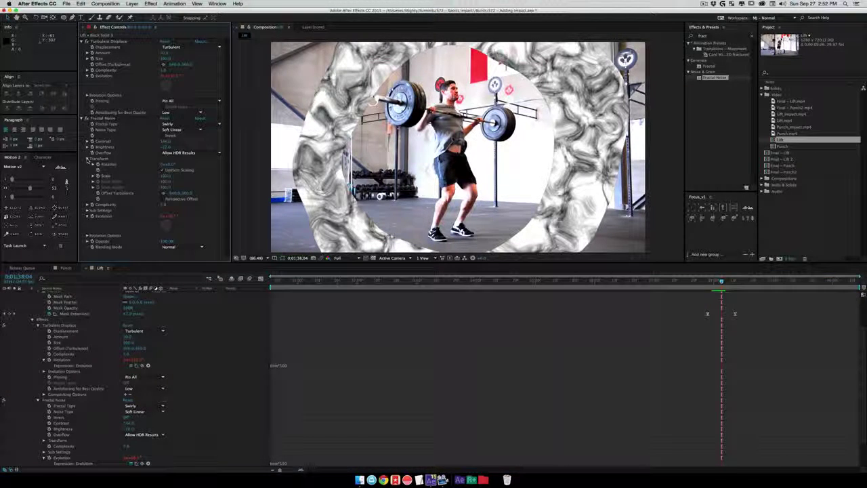
pyautogui.moveTo(164, 176); pyautogui.dragTo(209, 170)
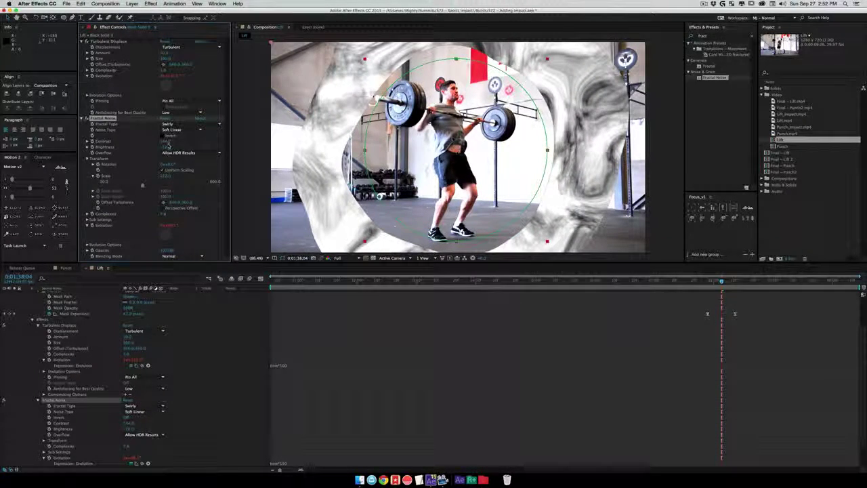
pyautogui.moveTo(166, 142)
pyautogui.mouseDown()
pyautogui.moveTo(186, 141)
pyautogui.moveTo(149, 141)
pyautogui.moveTo(167, 141)
pyautogui.mouseUp()
# Collapse the black solid's properties and rename the layer as Impact Matte 1.
pyautogui.scroll(3, 102, 372)
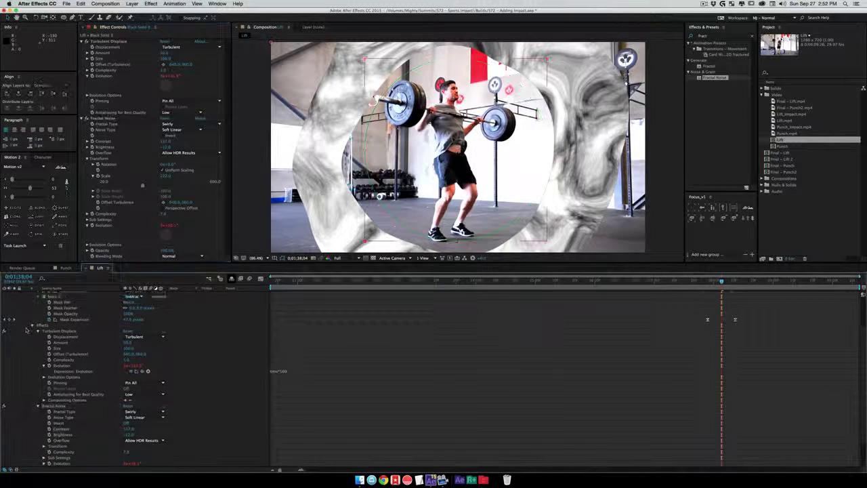
pyautogui.click(27, 294)
pyautogui.click(27, 294)
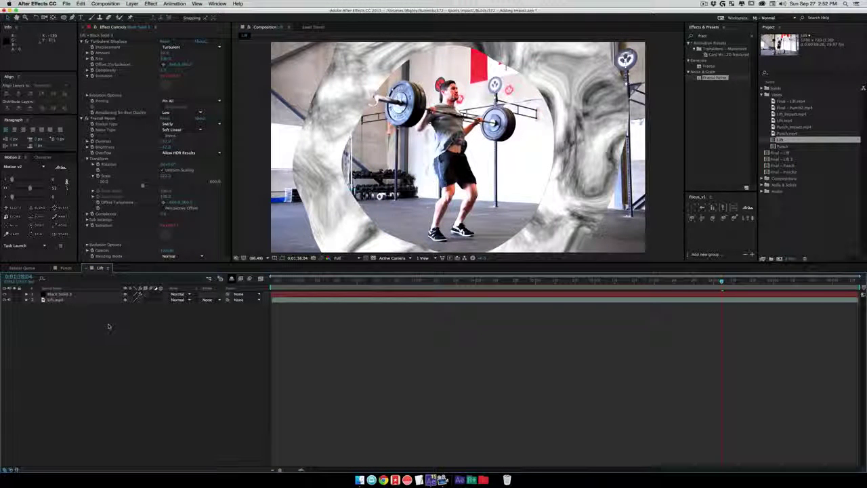
pyautogui.click(57, 295)
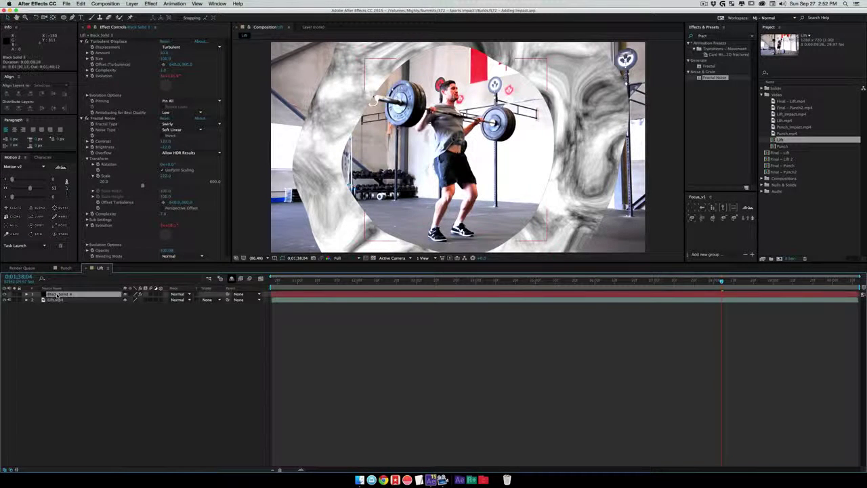
pyautogui.press('Return')
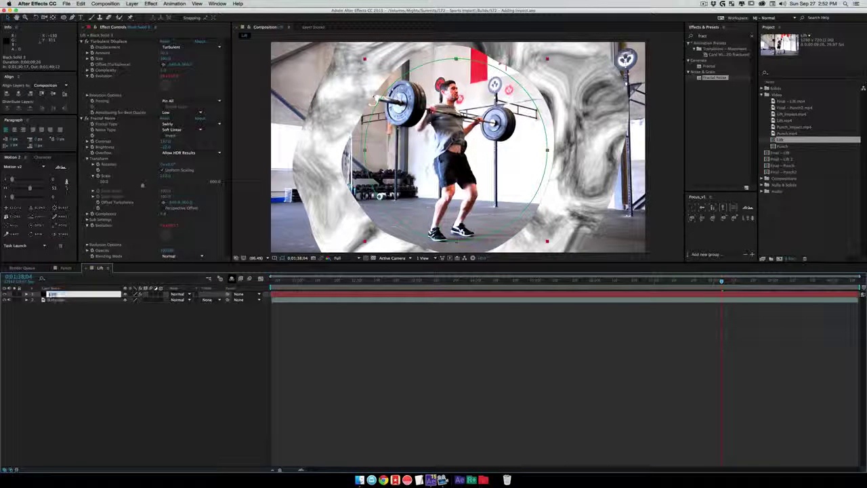
pyautogui.write('Impact Matt')
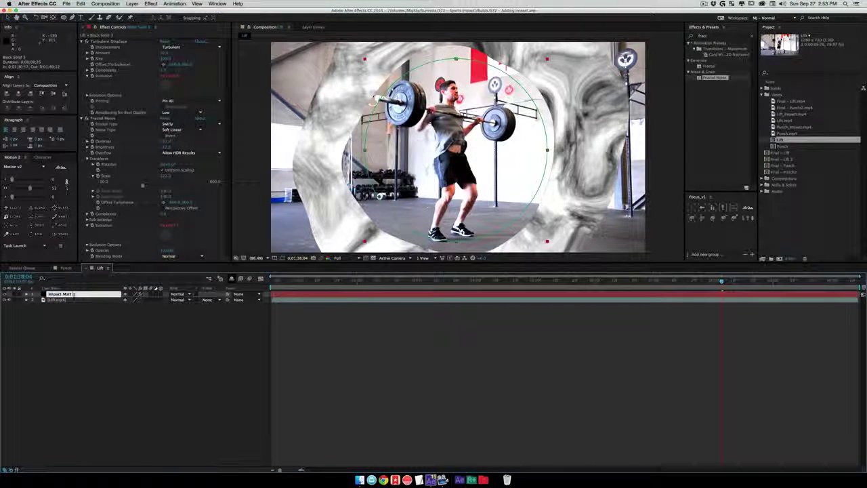
pyautogui.write('e 1')
pyautogui.press('Return')
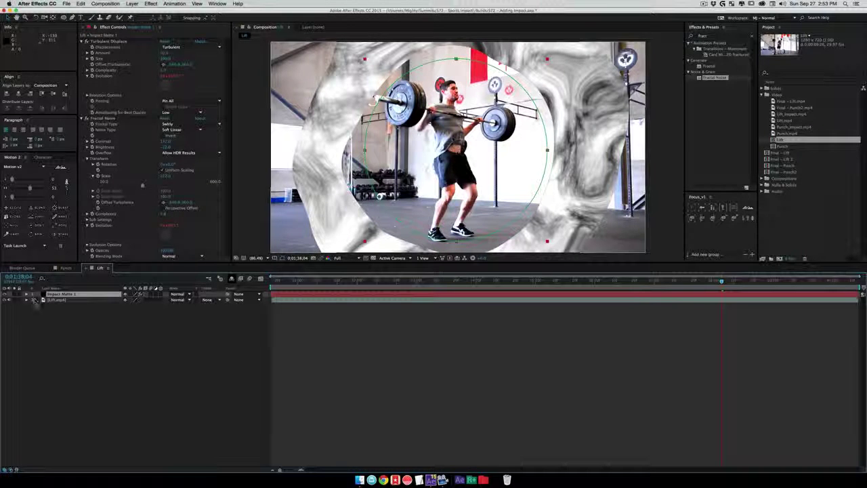
# Pre-compose Impact Matte 1 into a composition named Impact!, moving all attributes into the new composition.
pyautogui.press('super+shift+c')
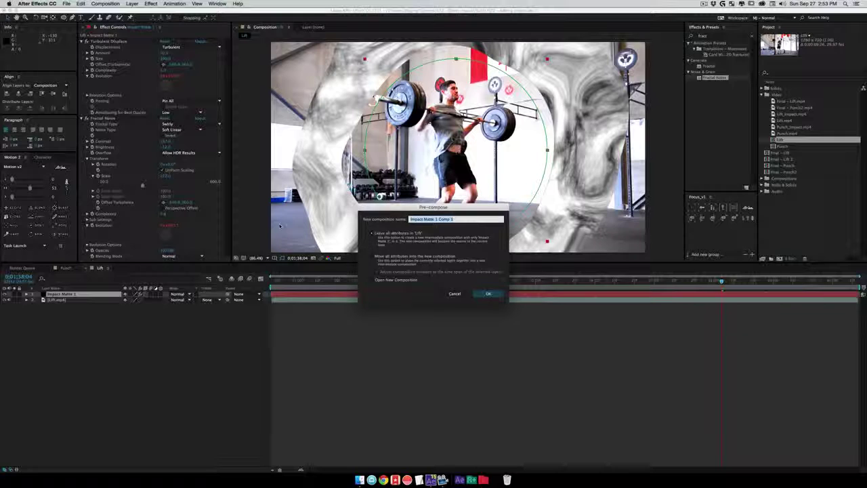
pyautogui.click(406, 257)
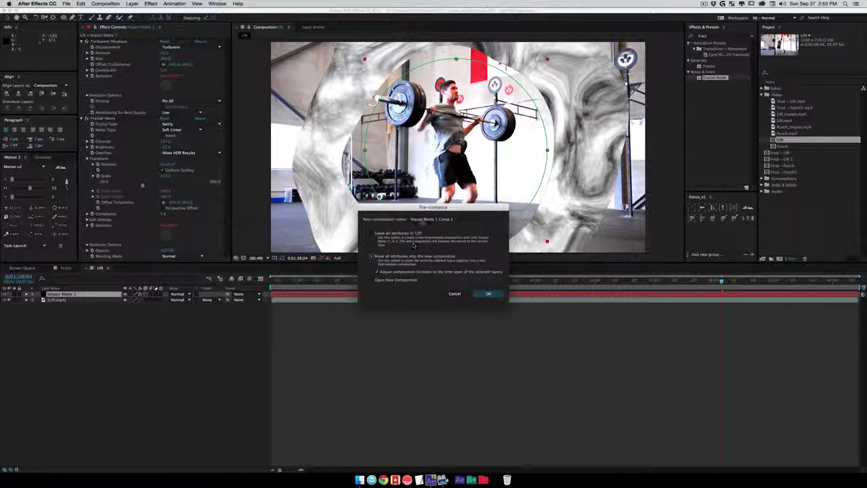
pyautogui.click(422, 220)
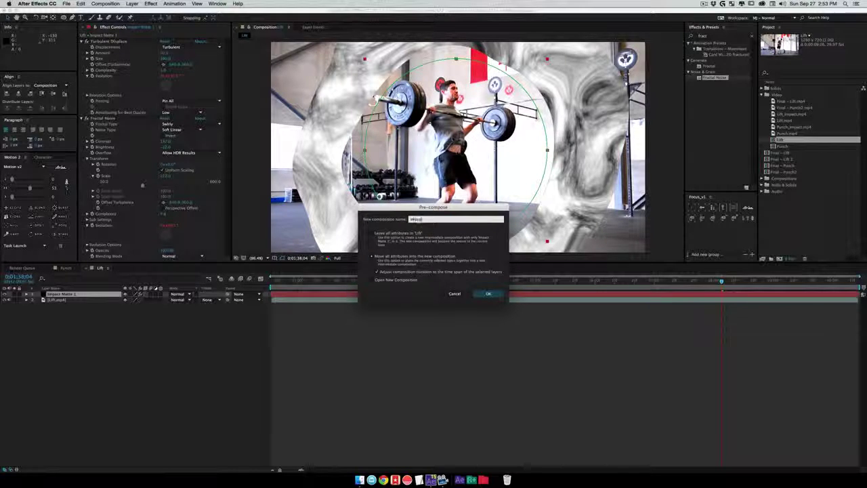
pyautogui.press('Return')
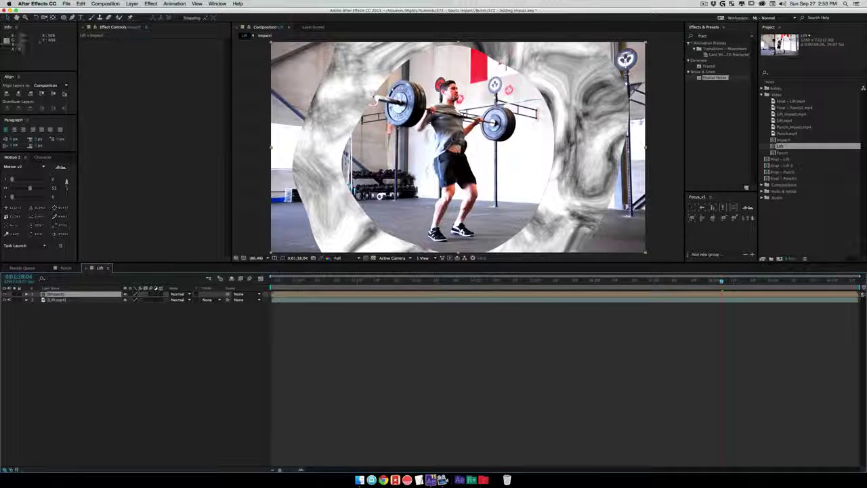
# Open the Impact! composition and set its background color to black.
pyautogui.doubleClick(68, 295)
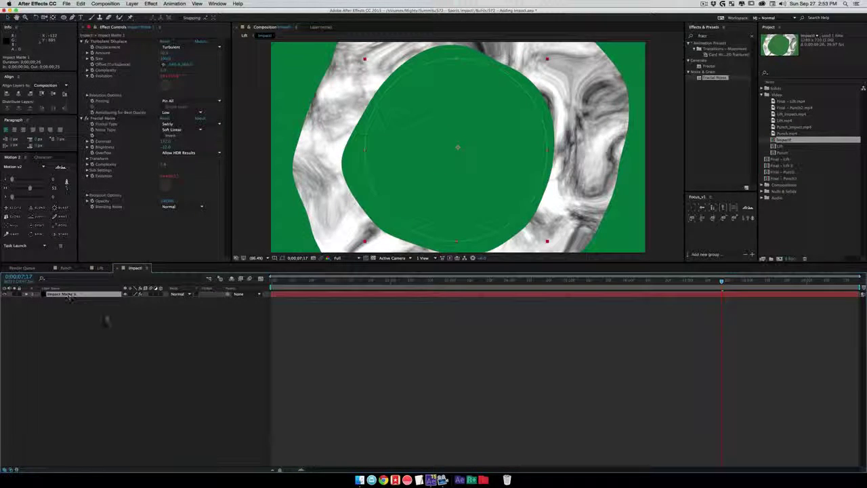
pyautogui.press('super+k')
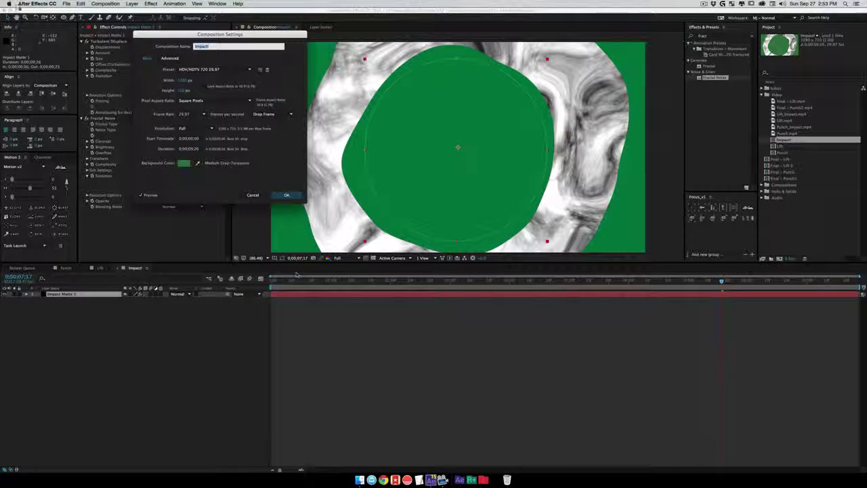
pyautogui.click(183, 164)
pyautogui.moveTo(304, 331); pyautogui.dragTo(250, 382)
pyautogui.press('Return')
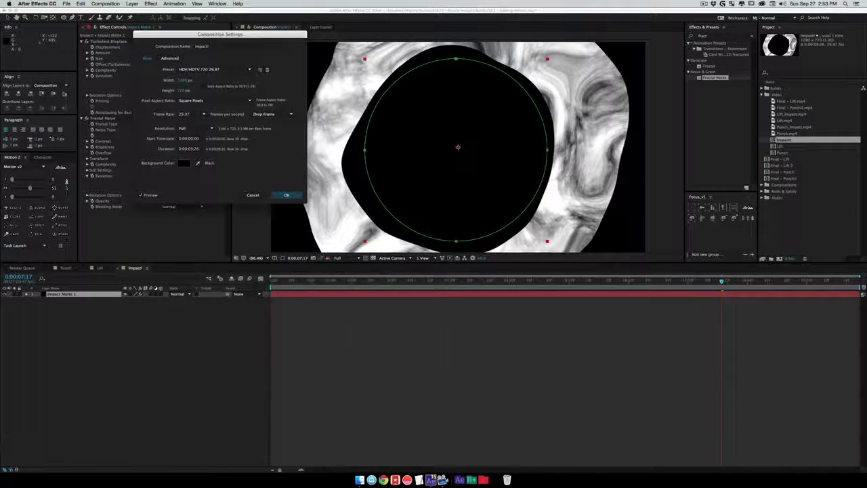
pyautogui.press('Return')
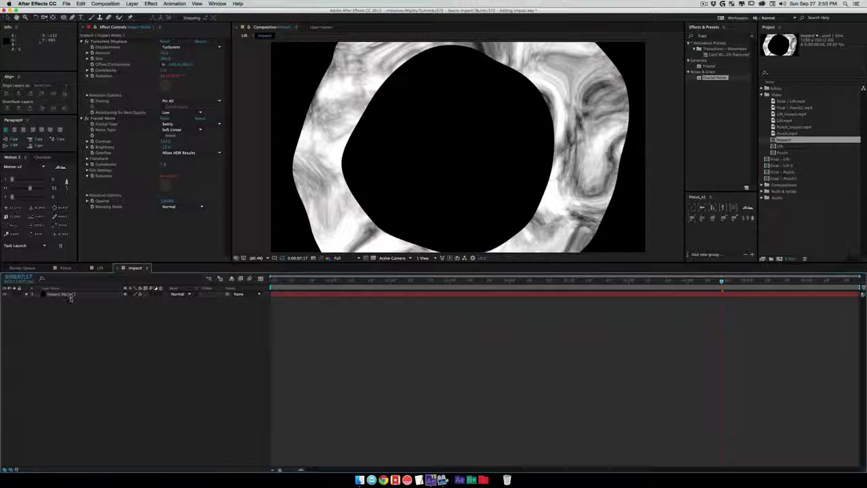
# Duplicate Impact Matte 1, spread the copy's mask expansion keyframes slightly further apart, and set their easing to 64.
pyautogui.click(68, 296)
pyautogui.press('super+d')
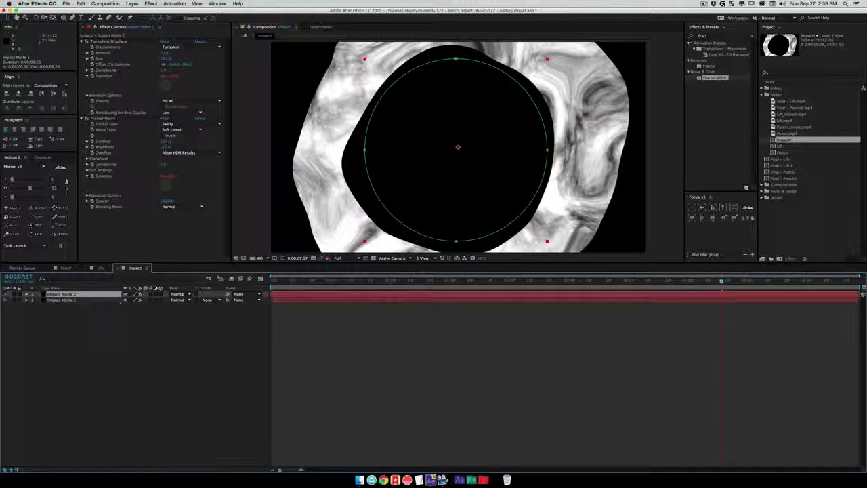
pyautogui.press('u')
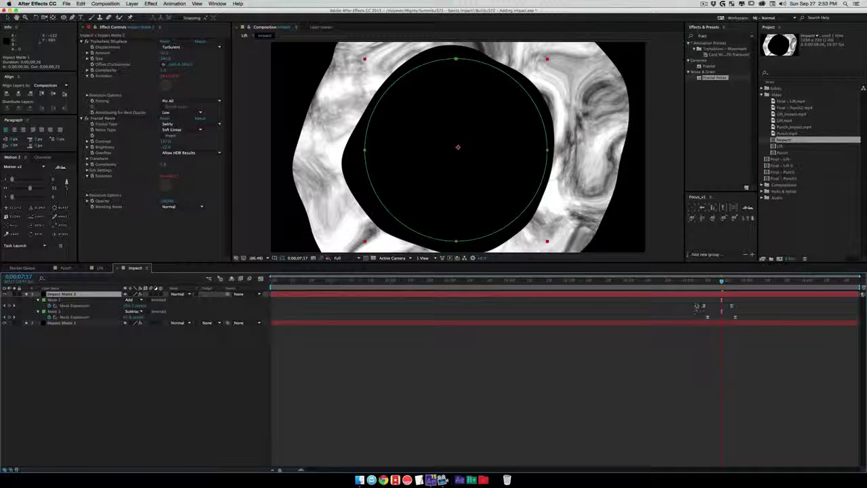
pyautogui.moveTo(695, 300); pyautogui.dragTo(743, 317)
pyautogui.moveTo(30, 188); pyautogui.dragTo(39, 189)
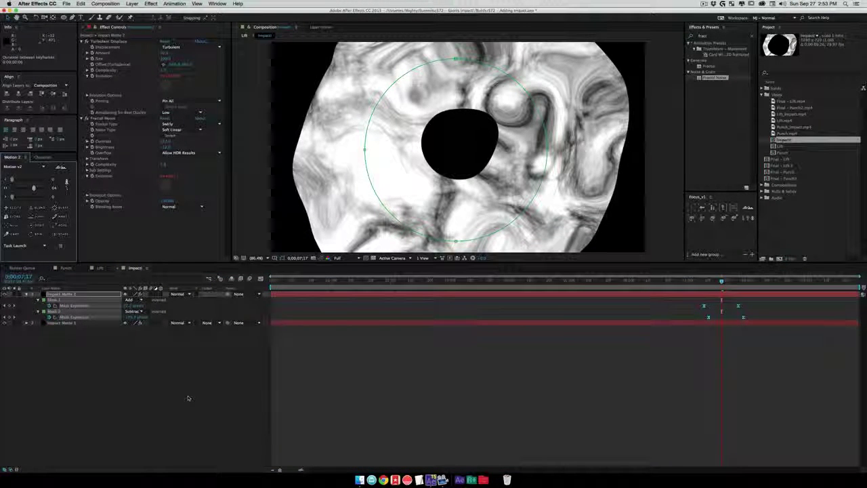
# Cycle Impact Matte 2 through the blending modes, comparing the overlaps, and set it to Add.
pyautogui.click(70, 296)
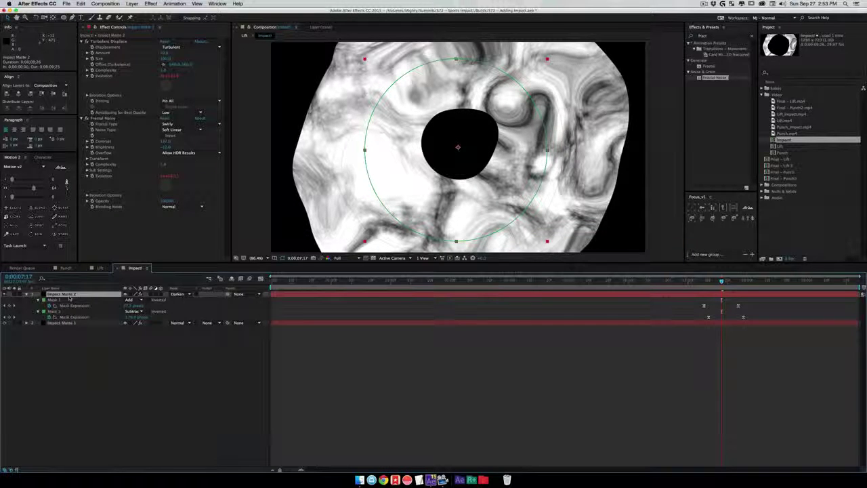
pyautogui.hotkey('shift', '=')
pyautogui.hotkey('shift', '=')
pyautogui.hotkey('shift', '=')
pyautogui.hotkey('shift', '=')
pyautogui.hotkey('shift', '=')
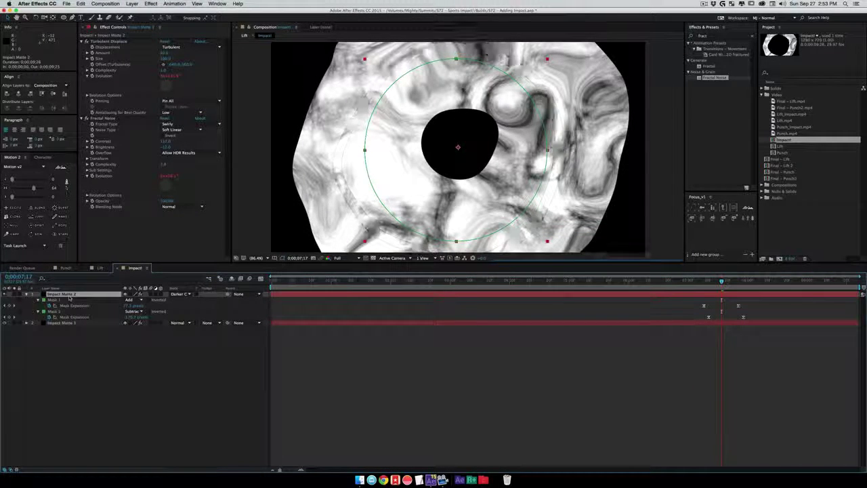
pyautogui.hotkey('shift', '=')
pyautogui.hotkey('shift', '=')
pyautogui.hotkey('shift', '=')
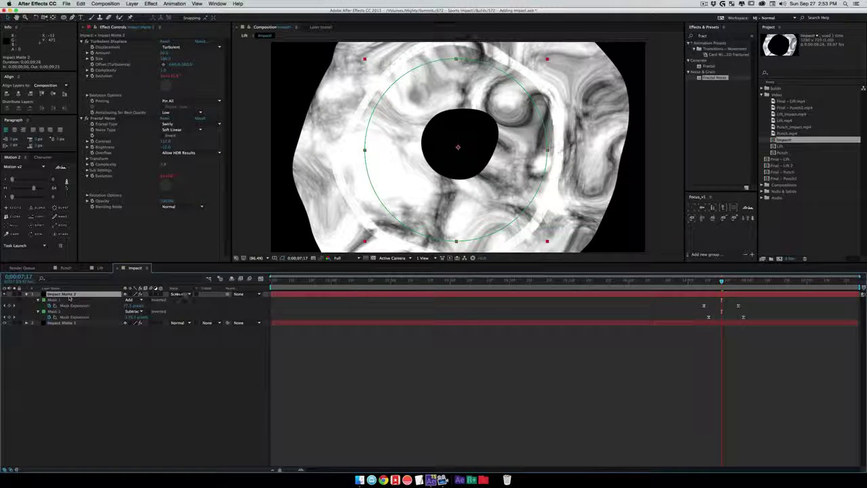
pyautogui.hotkey('shift', '=')
pyautogui.hotkey('shift', '=')
pyautogui.hotkey('shift', '=')
pyautogui.hotkey('shift', '=')
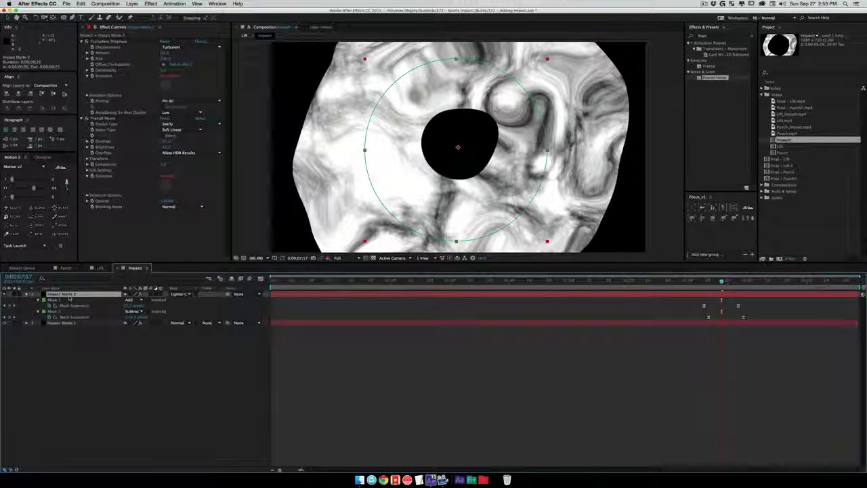
pyautogui.hotkey('shift', '=')
pyautogui.hotkey('shift', '=')
pyautogui.hotkey('shift', '=')
pyautogui.hotkey('shift', '=')
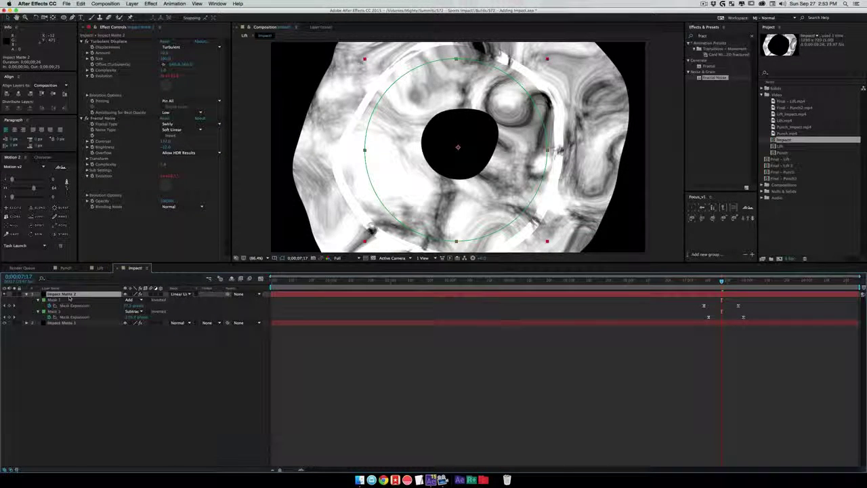
pyautogui.hotkey('shift', '=')
pyautogui.hotkey('shift', '=')
pyautogui.hotkey('shift', '=')
pyautogui.hotkey('shift', '=')
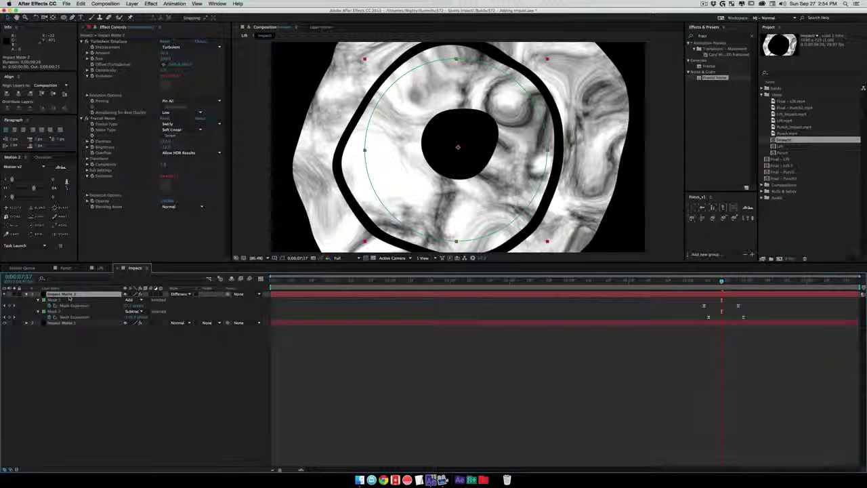
pyautogui.hotkey('shift', '=')
pyautogui.hotkey('shift', '=')
pyautogui.hotkey('shift', '=')
pyautogui.hotkey('shift', '=')
pyautogui.hotkey('shift', '=')
pyautogui.hotkey('shift', '=')
pyautogui.hotkey('shift', '=')
pyautogui.hotkey('shift', '=')
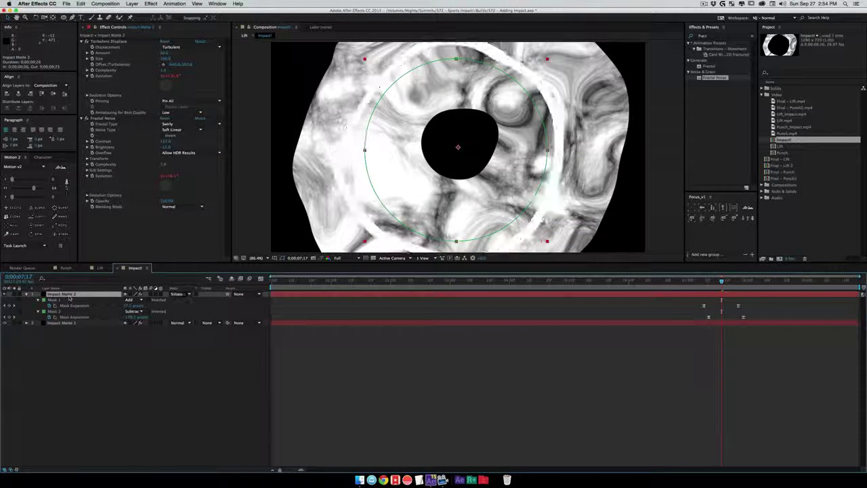
pyautogui.hotkey('shift', '=')
pyautogui.hotkey('shift', '=')
pyautogui.hotkey('shift', '=')
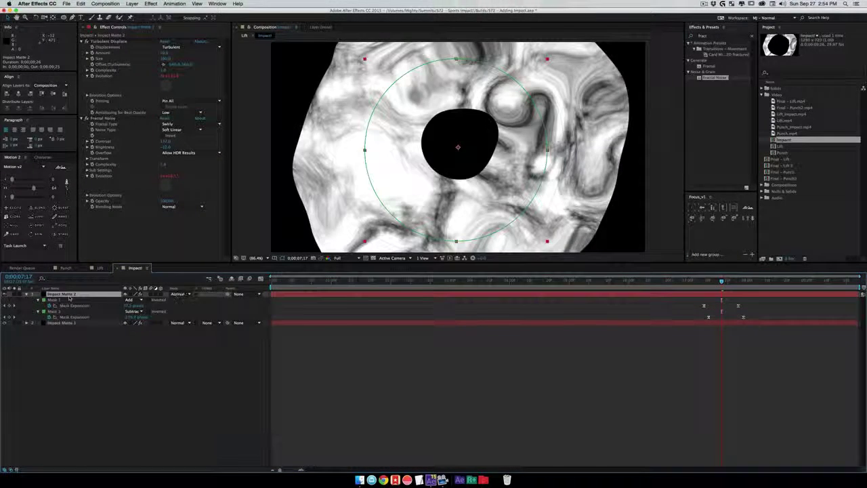
pyautogui.hotkey('shift', '=')
pyautogui.hotkey('shift', '=')
pyautogui.hotkey('shift', '=')
pyautogui.hotkey('shift', '=')
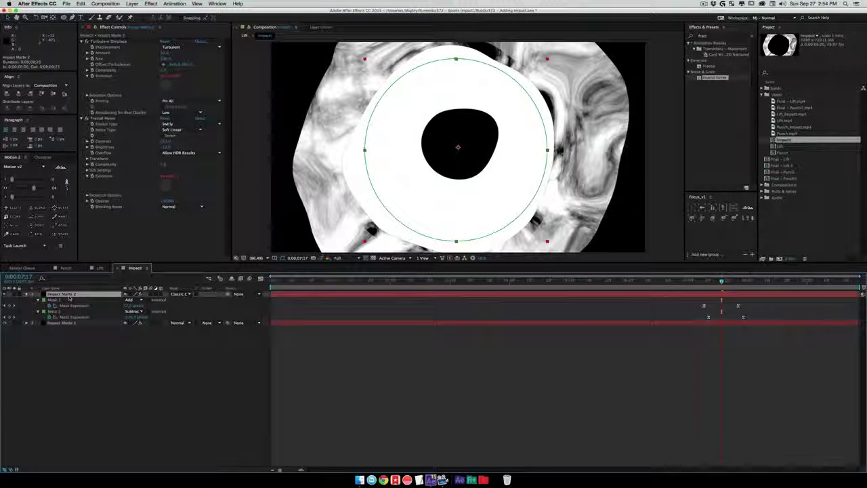
pyautogui.hotkey('shift', '=')
pyautogui.hotkey('shift', '=')
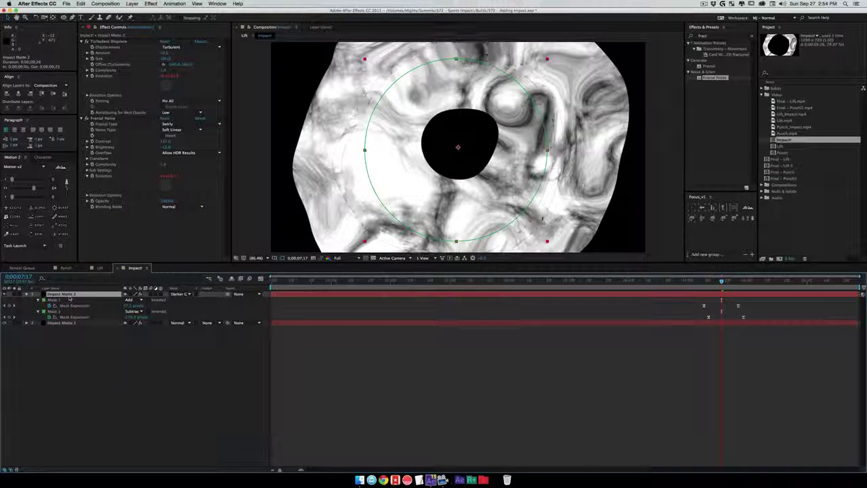
pyautogui.hotkey('shift', '=')
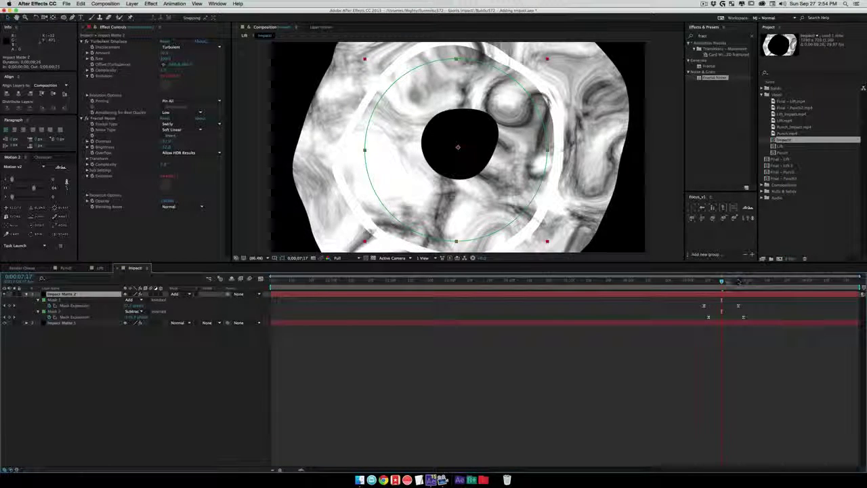
# Lower Impact Matte 2's opacity to about 54% and preview the two overlapping rings around 0;00;07;18.
pyautogui.moveTo(724, 281)
pyautogui.mouseDown()
pyautogui.moveTo(709, 284)
pyautogui.moveTo(724, 287)
pyautogui.mouseUp()
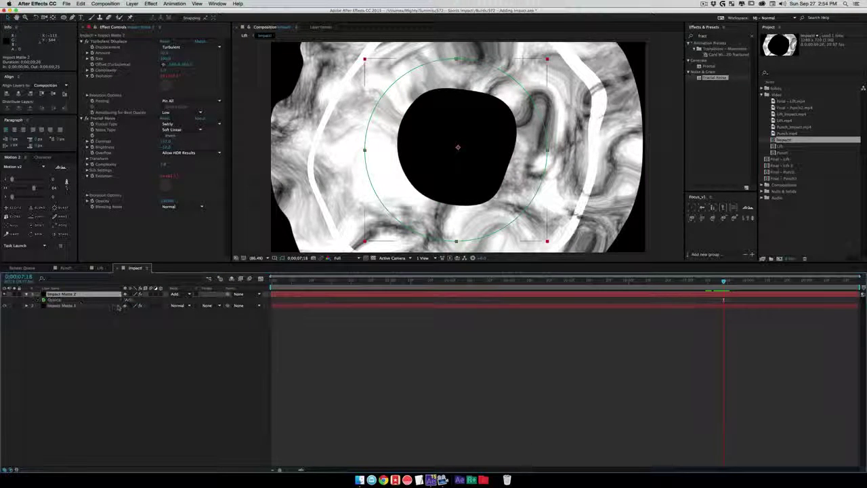
pyautogui.press('t')
pyautogui.moveTo(119, 302); pyautogui.dragTo(109, 303)
pyautogui.click(98, 338)
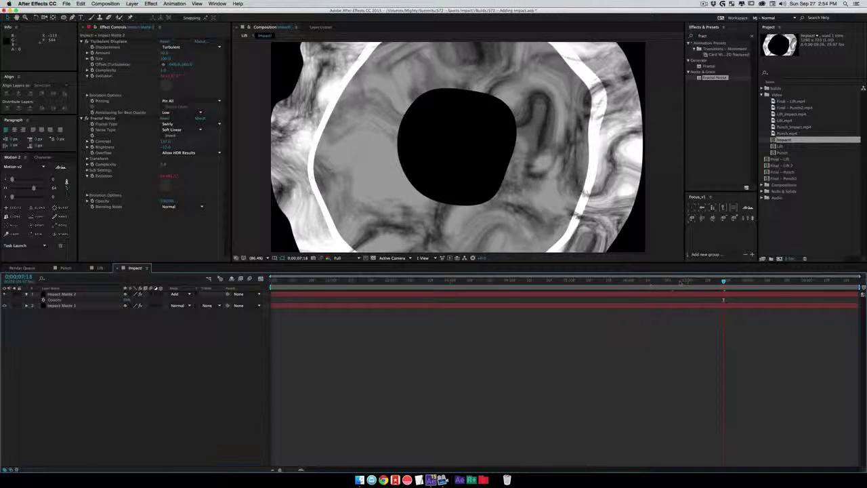
pyautogui.click(650, 281)
pyautogui.press('space')
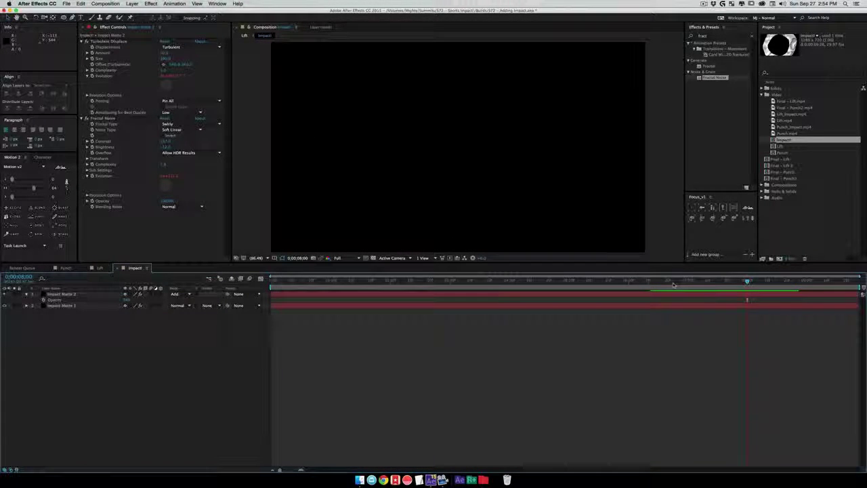
pyautogui.moveTo(678, 280); pyautogui.dragTo(724, 281)
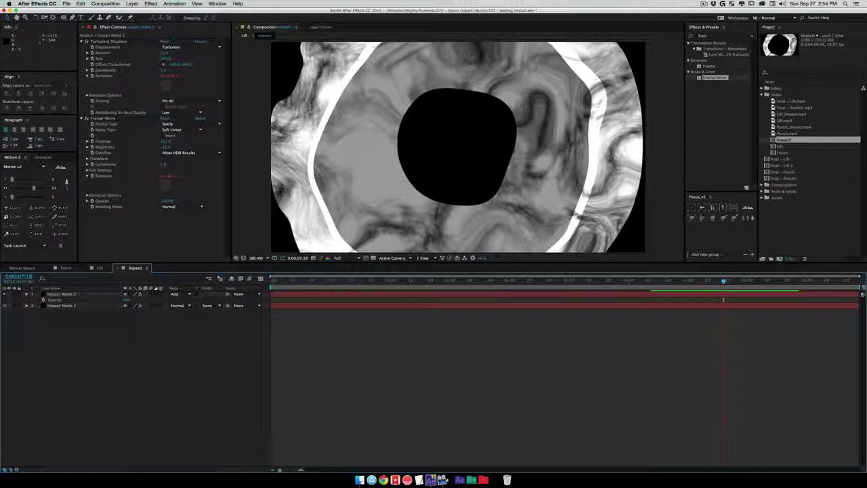
# Return to the Lift composition and play back the impact rings over the footage from before the lift.
pyautogui.click(247, 35)
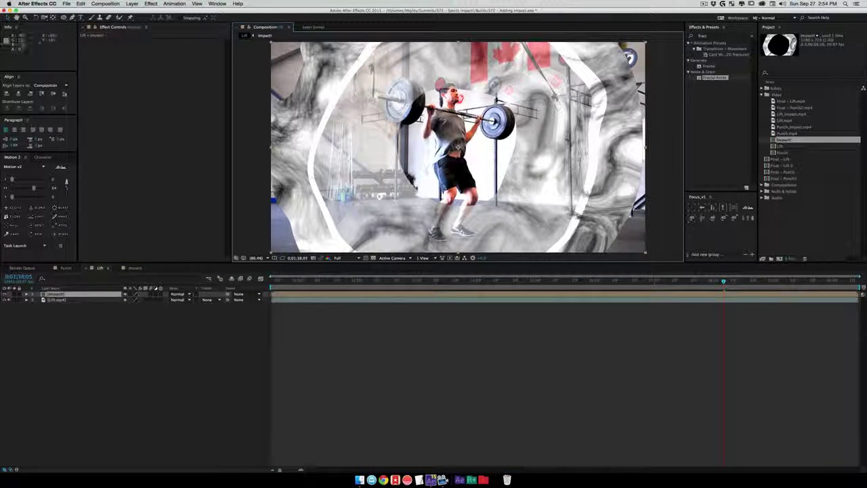
pyautogui.click(170, 317)
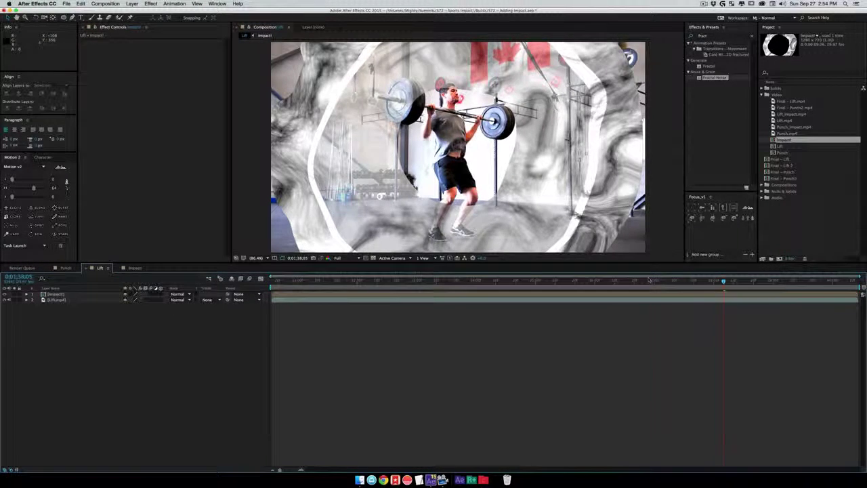
pyautogui.click(649, 279)
pyautogui.press('space')
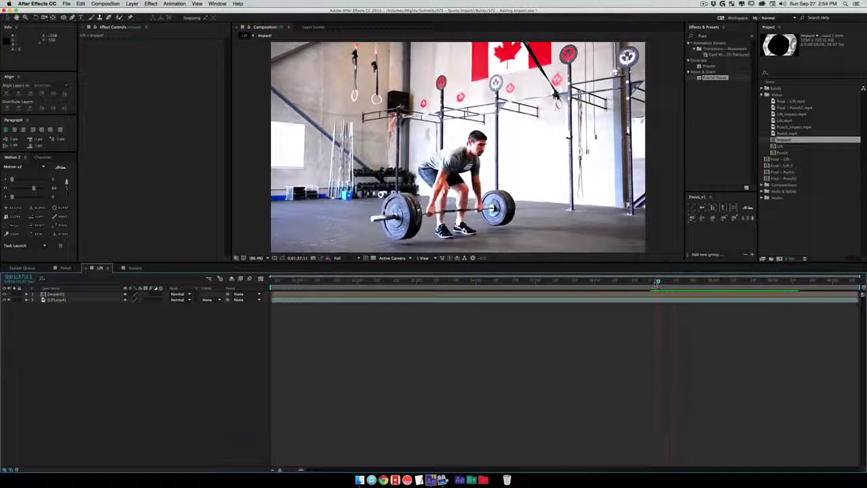
# Hide the Impact! layer and apply the Displacement Map effect to the Lift.mp4 layer.
pyautogui.moveTo(655, 283); pyautogui.dragTo(667, 283)
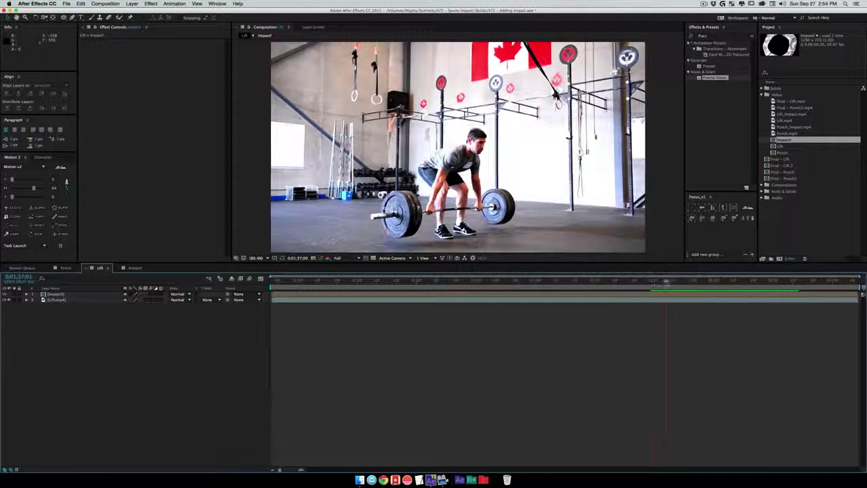
pyautogui.click(5, 294)
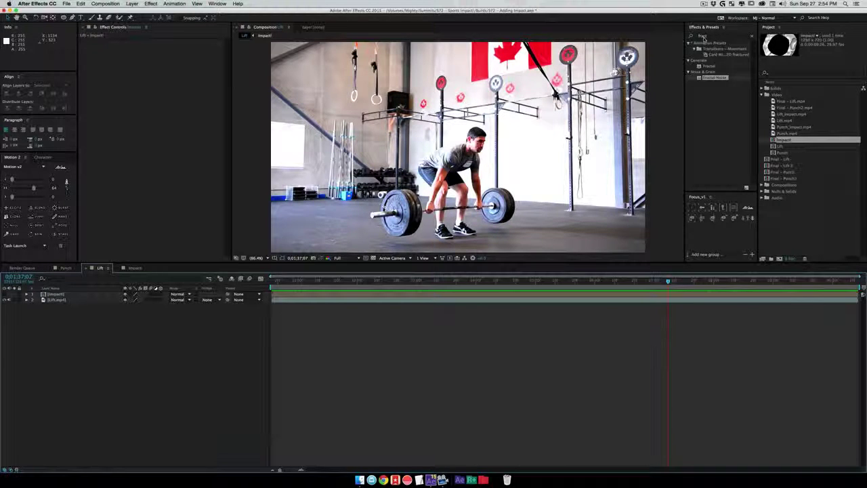
pyautogui.click(705, 37)
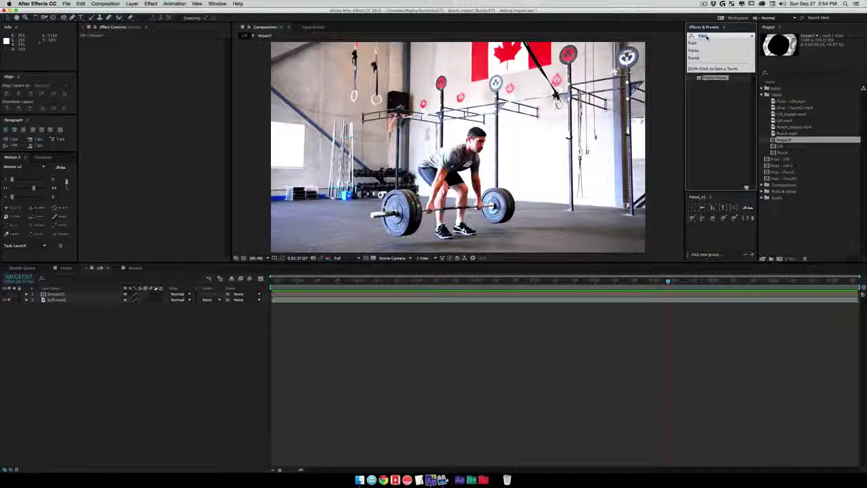
pyautogui.write('map')
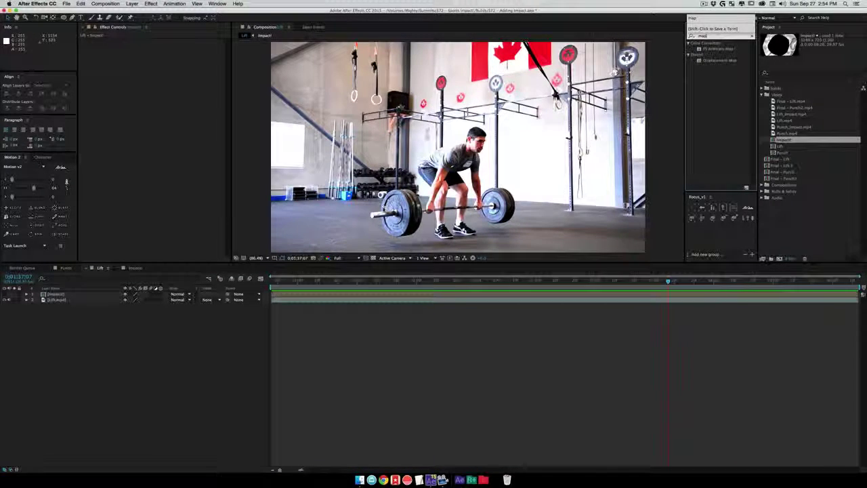
pyautogui.click(698, 76)
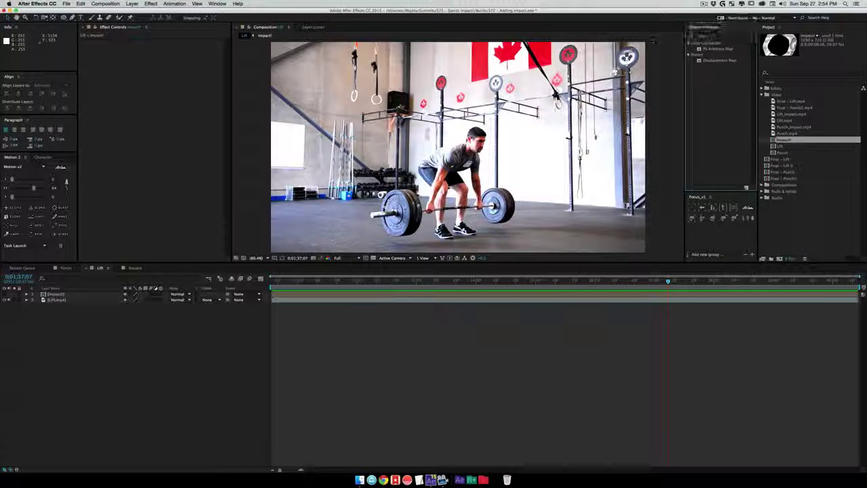
pyautogui.click(722, 60)
pyautogui.moveTo(59, 298); pyautogui.dragTo(58, 299)
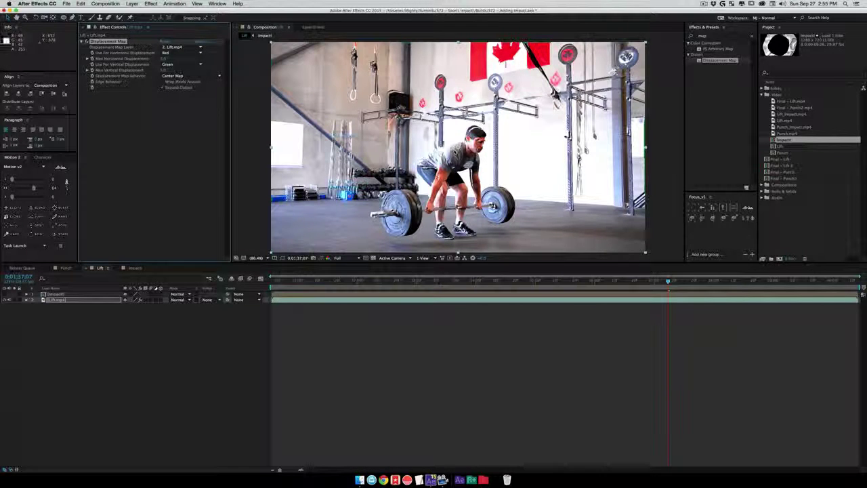
# Set the displacement map layer to Impact!, then show the Impact! layer over the footage at 0;01;38;03.
pyautogui.click(192, 48)
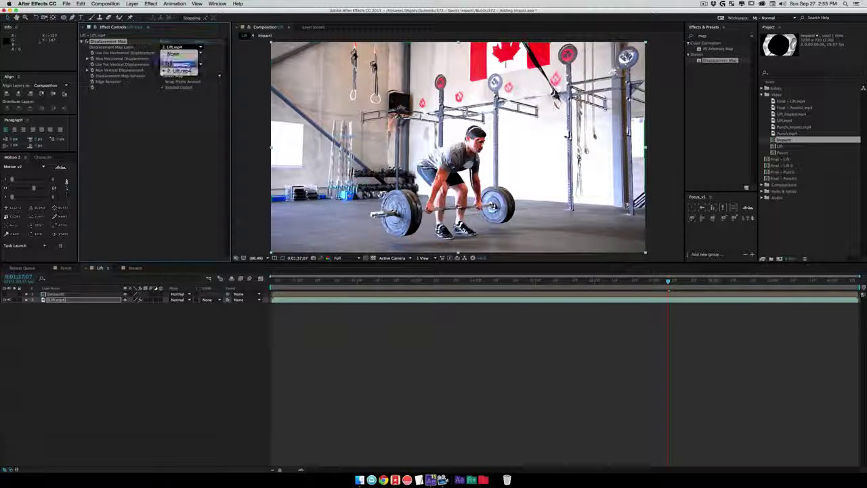
pyautogui.click(179, 64)
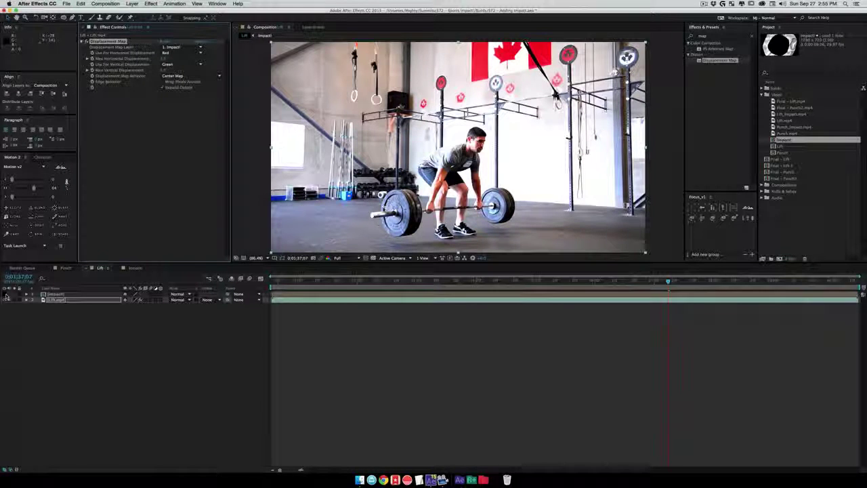
pyautogui.click(44, 294)
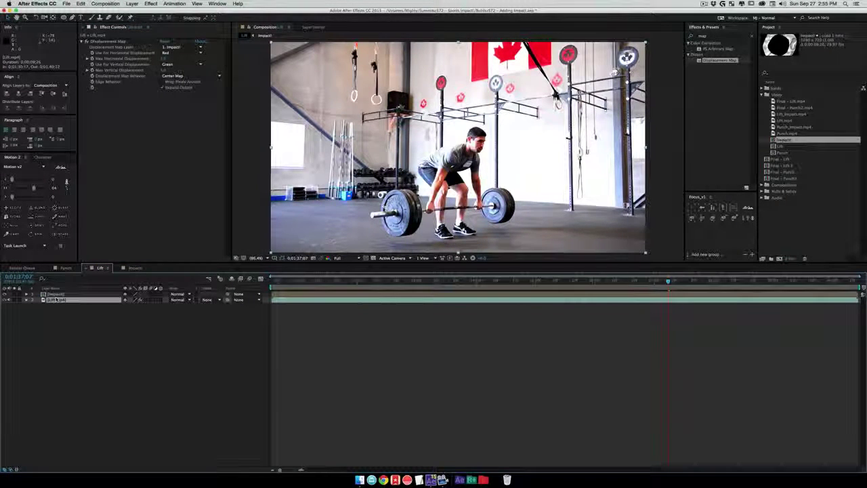
pyautogui.moveTo(666, 282); pyautogui.dragTo(720, 290)
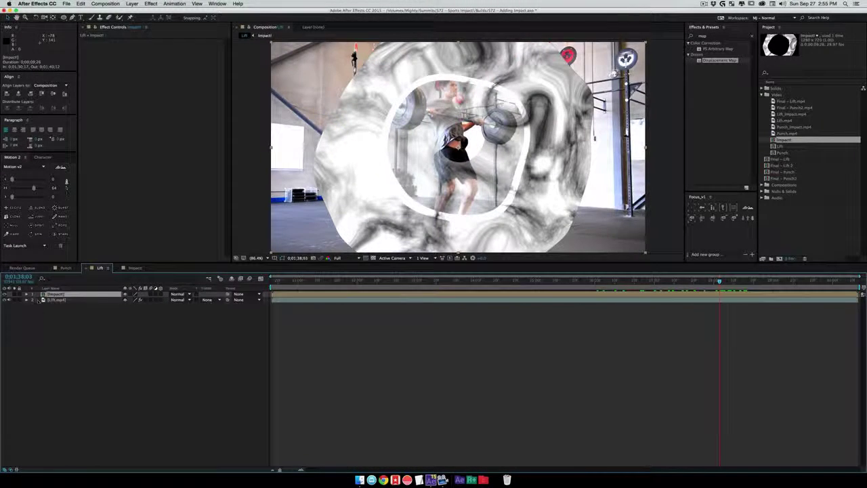
# Set Lift.mp4's horizontal and vertical displacement sources to Luminance, keep the map behavior on Center Map, and hide the Impact! layer.
pyautogui.click(54, 300)
pyautogui.click(55, 300)
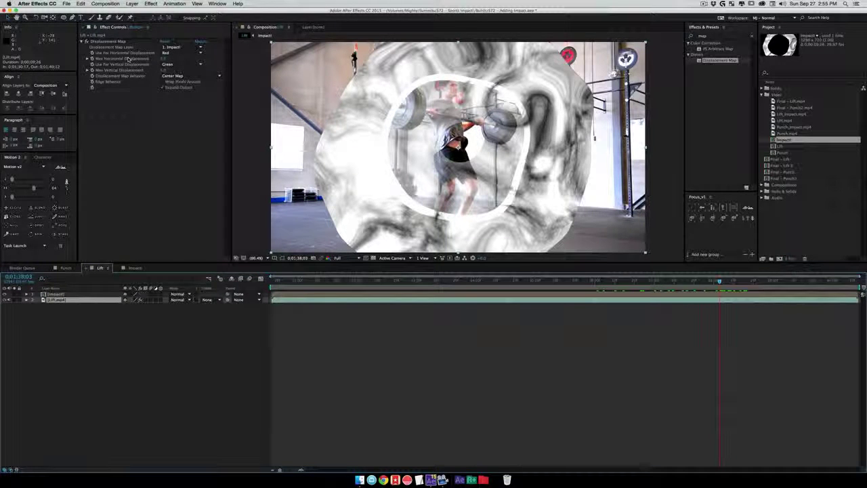
pyautogui.click(167, 53)
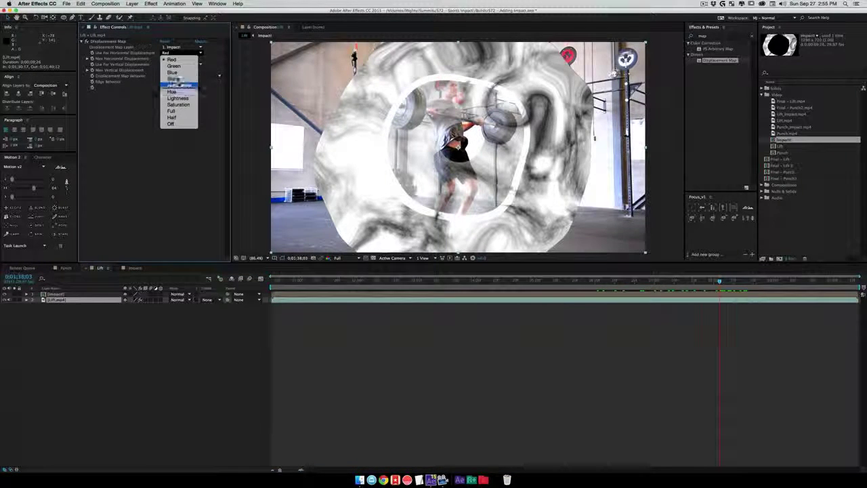
pyautogui.click(177, 85)
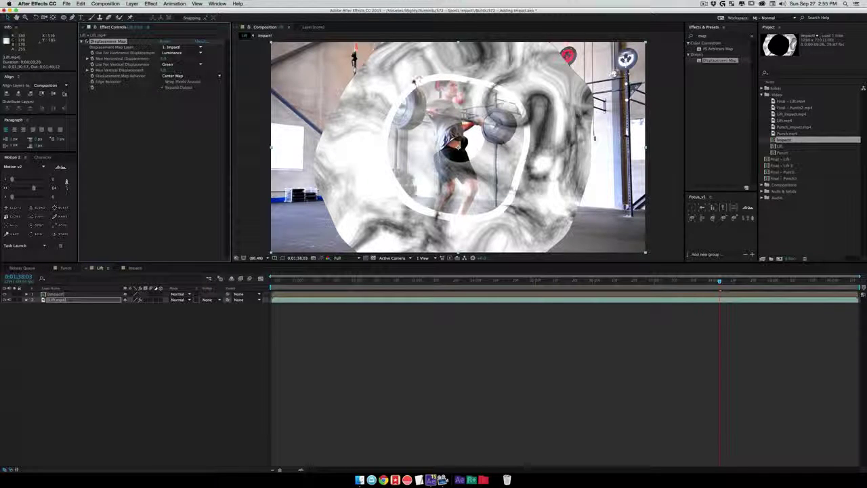
pyautogui.click(184, 76)
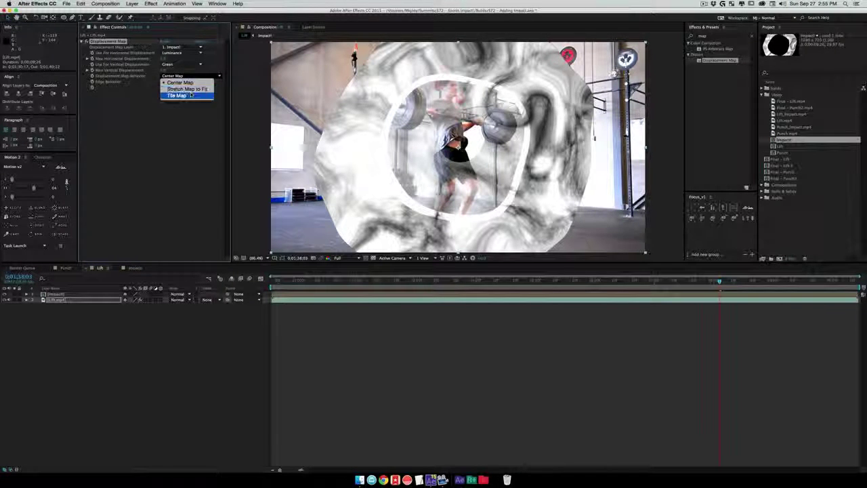
pyautogui.click(178, 95)
pyautogui.click(180, 64)
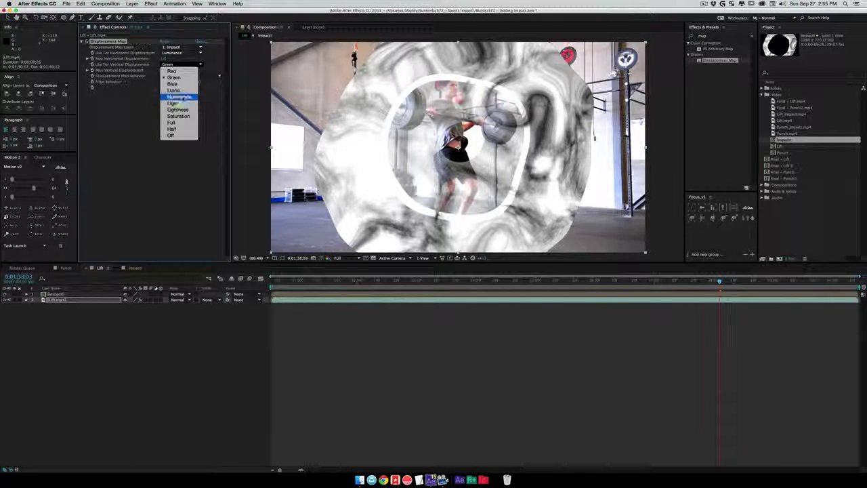
pyautogui.click(180, 96)
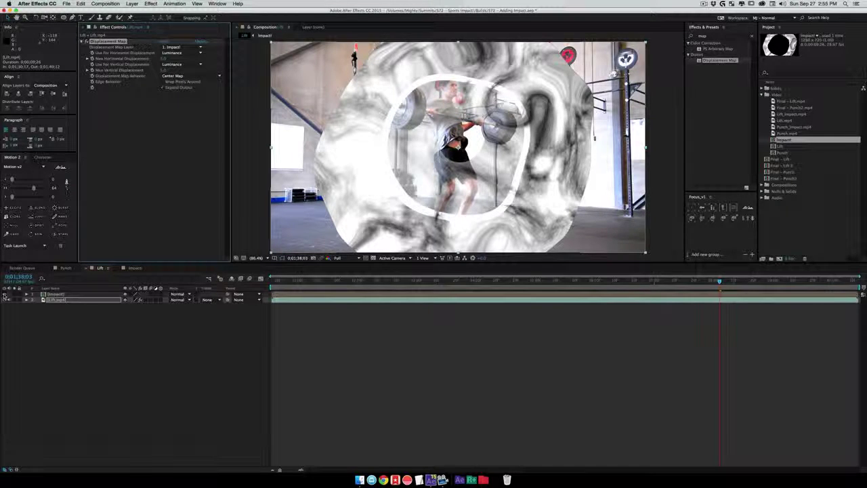
pyautogui.click(4, 294)
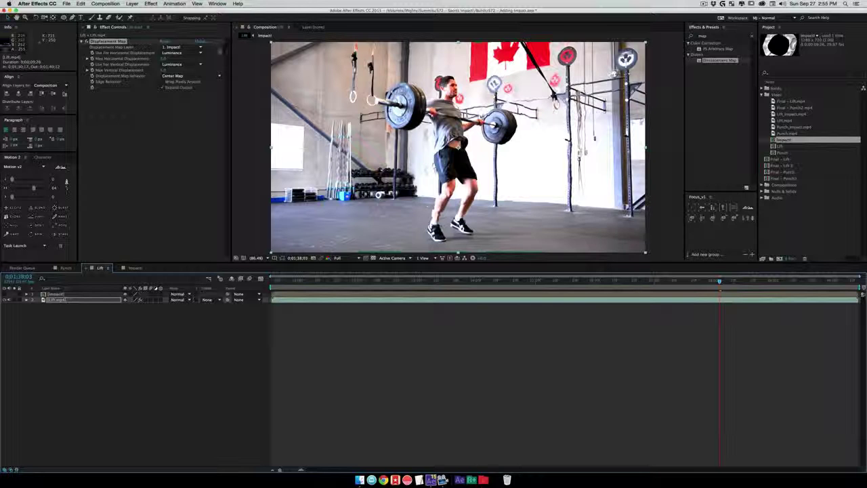
# Try a maximum horizontal and vertical displacement of 15 and compare the distortion with the Impact! layer shown and hidden.
pyautogui.click(162, 61)
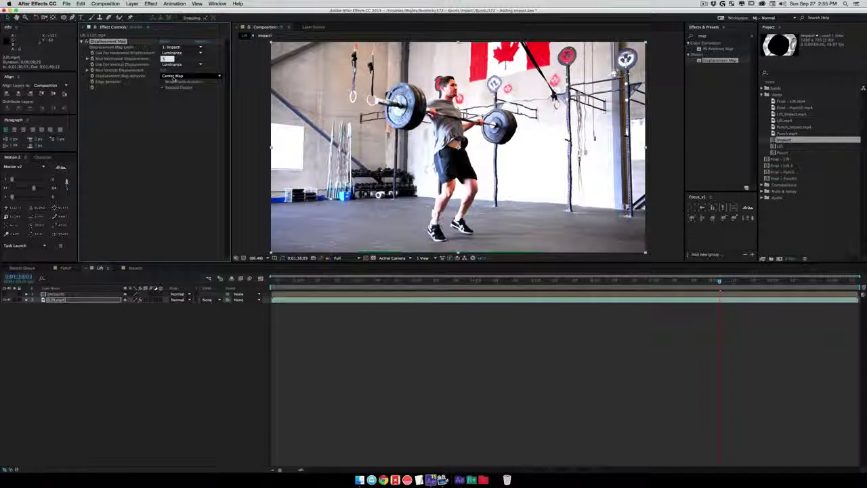
pyautogui.click(174, 76)
pyautogui.press('Tab')
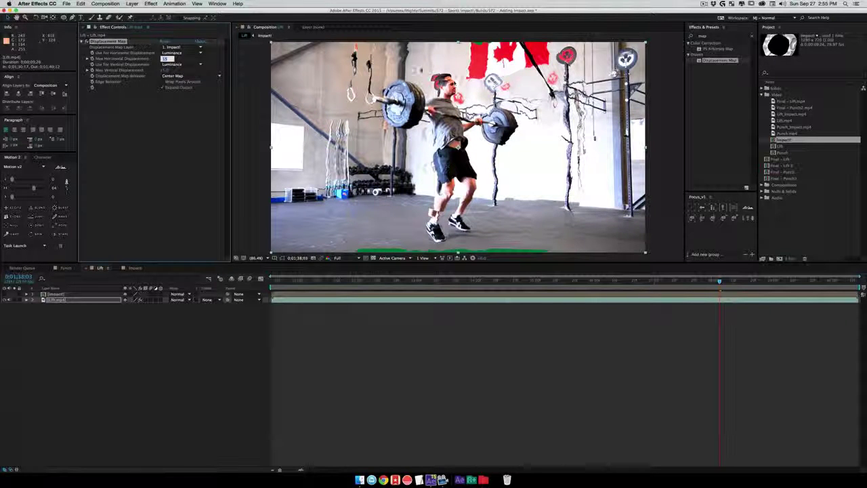
pyautogui.click(6, 294)
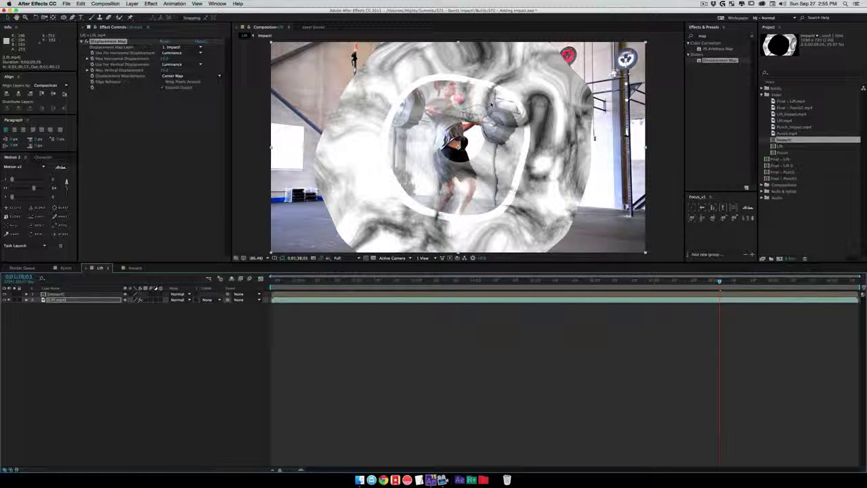
pyautogui.click(5, 294)
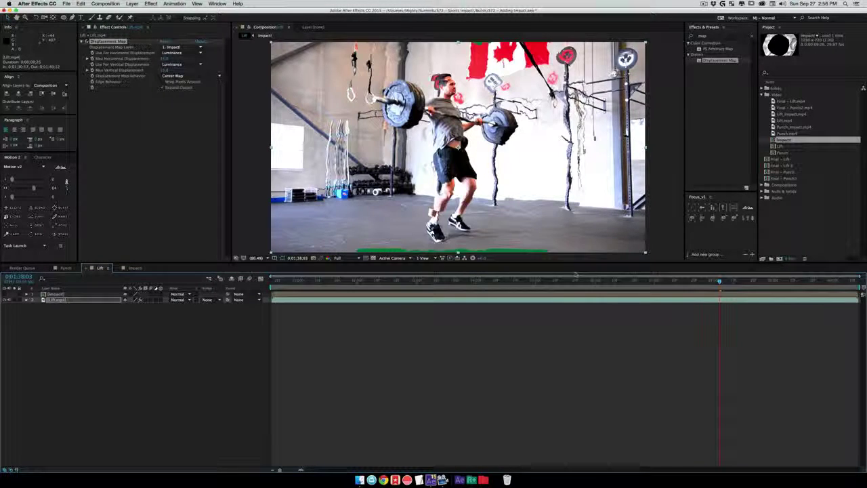
# Play back the displaced lift and compare the distortion at 0;01;38;01 with the rings in the Impact! composition.
pyautogui.moveTo(599, 282); pyautogui.dragTo(664, 283)
pyautogui.press('space')
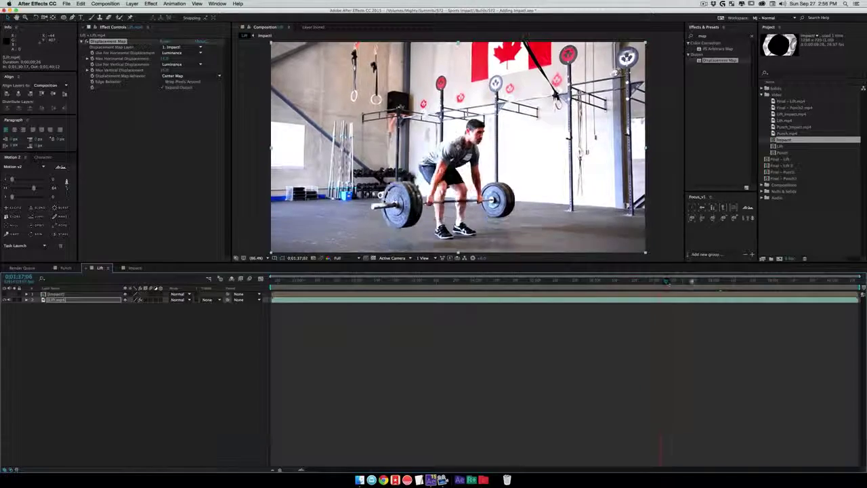
pyautogui.moveTo(717, 283)
pyautogui.mouseDown()
pyautogui.moveTo(737, 283)
pyautogui.moveTo(710, 286)
pyautogui.moveTo(724, 283)
pyautogui.moveTo(716, 282)
pyautogui.mouseUp()
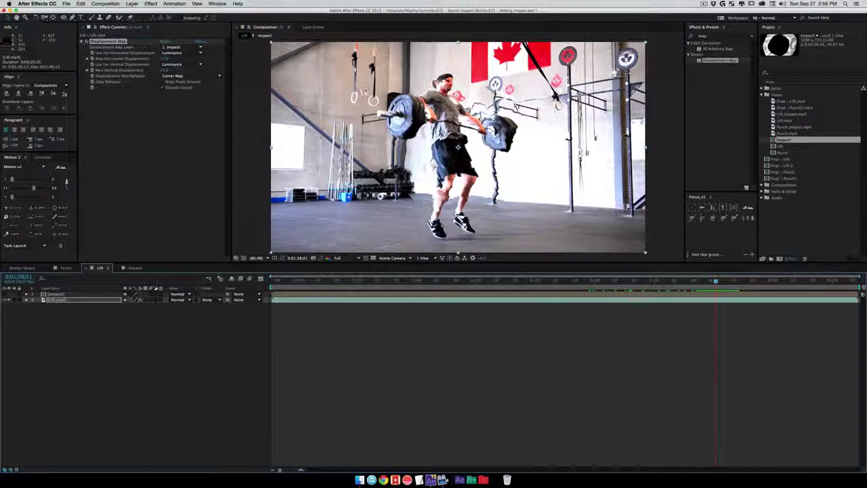
pyautogui.doubleClick(58, 294)
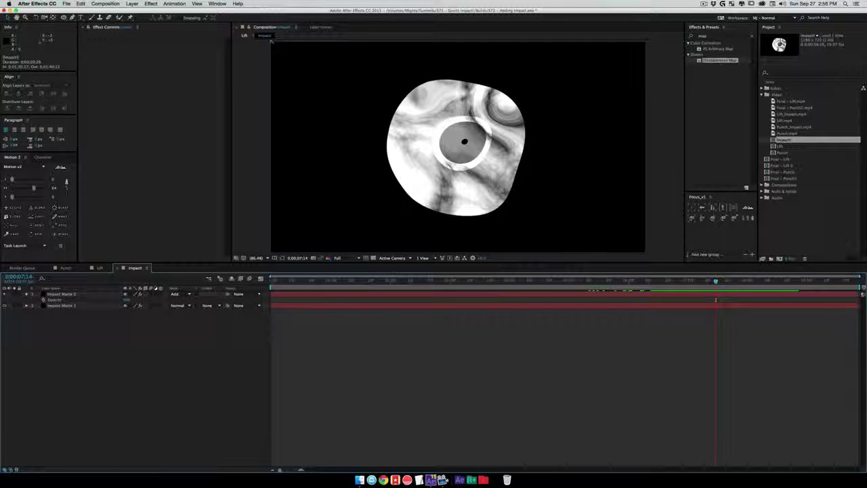
pyautogui.click(244, 36)
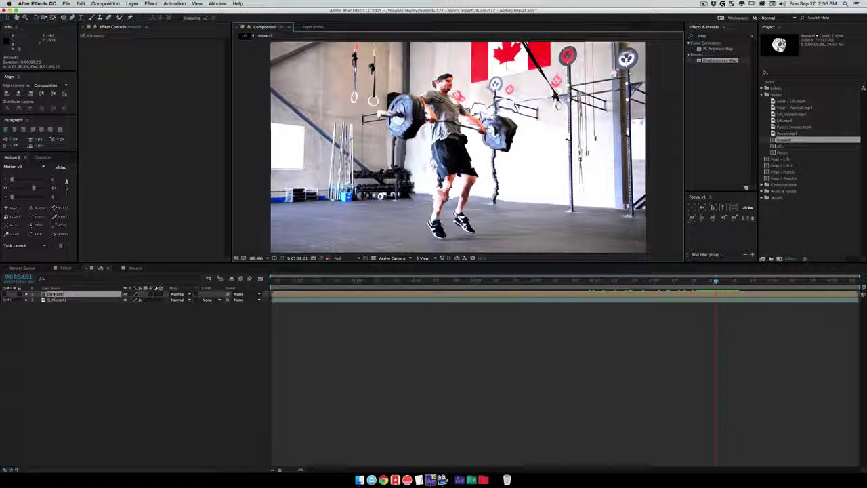
# Set Lift.mp4's maximum horizontal and vertical displacement to 5.
pyautogui.click(56, 300)
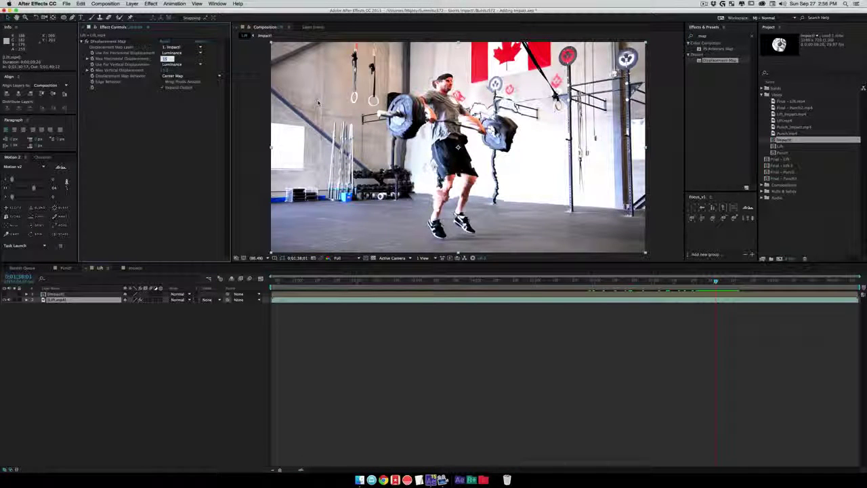
pyautogui.write('0')
pyautogui.press('Tab')
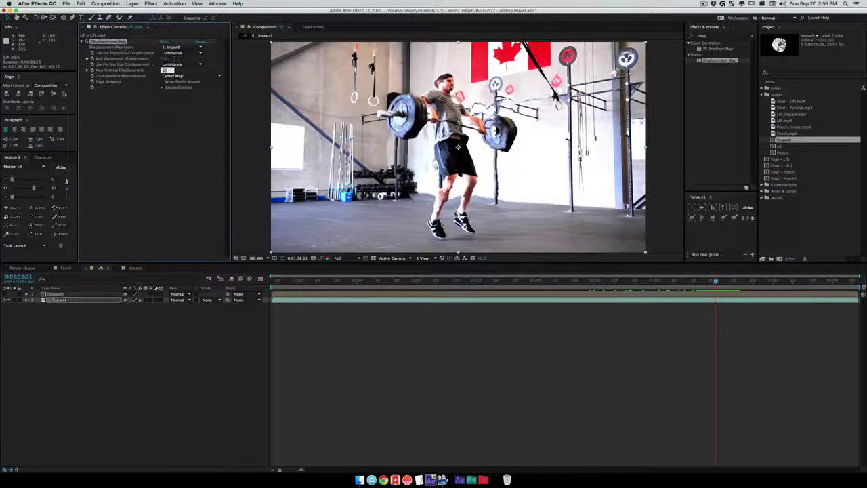
pyautogui.write('5')
pyautogui.press('Tab')
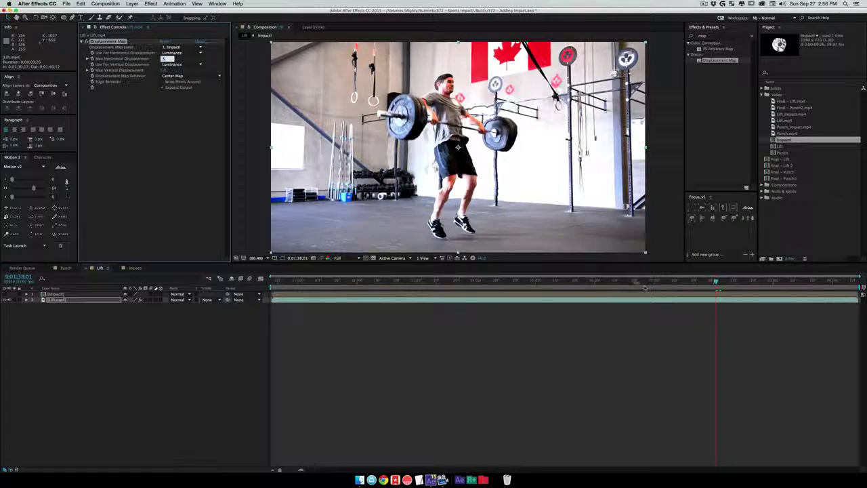
# Play back the lift from 0;01;36;20 to review the subtler displacement, and stop at 0;01;37;23.
pyautogui.moveTo(718, 280); pyautogui.dragTo(635, 281)
pyautogui.press('space')
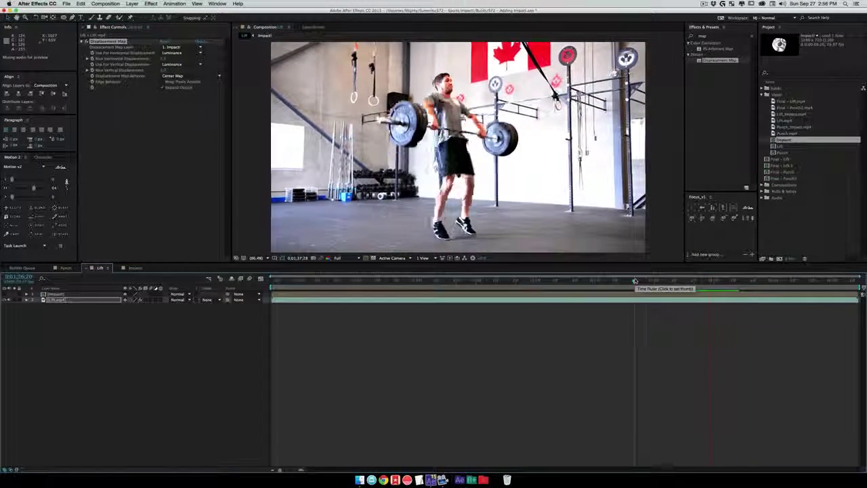
pyautogui.moveTo(635, 280); pyautogui.dragTo(699, 280)
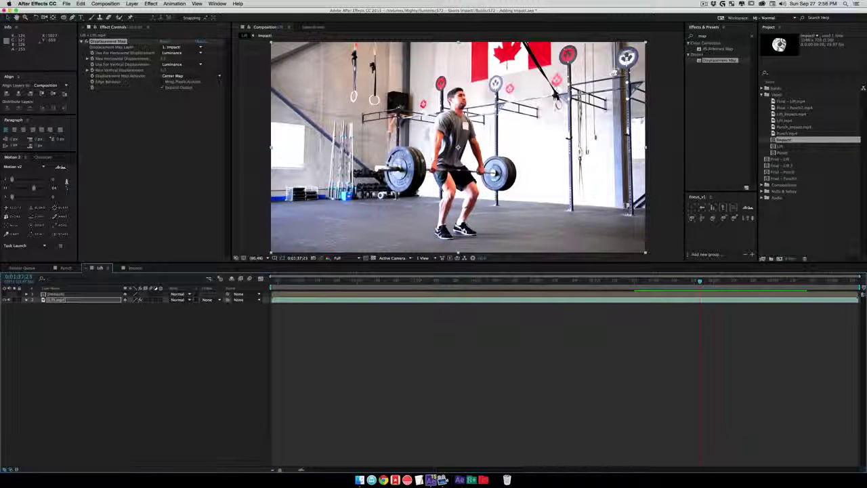
# Examine the bottom edge of the displaced Lift.mp4 footage at 0;01;38;04, magnified to 400%.
pyautogui.click(146, 383)
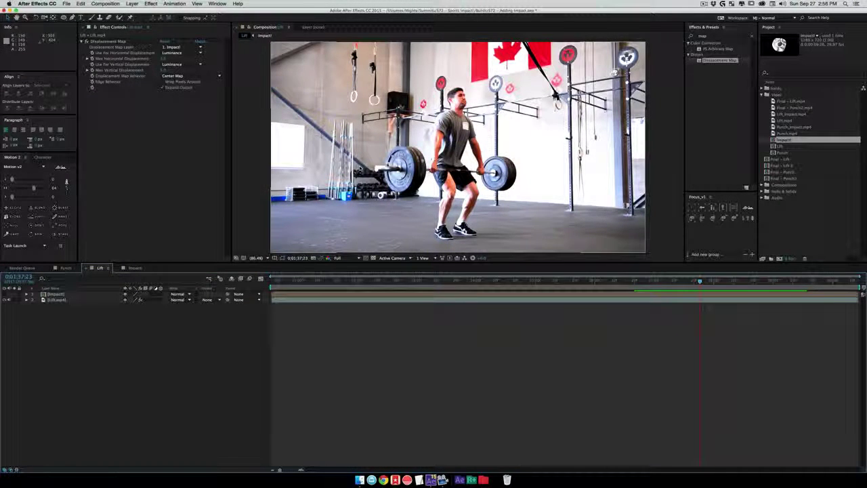
pyautogui.click(69, 300)
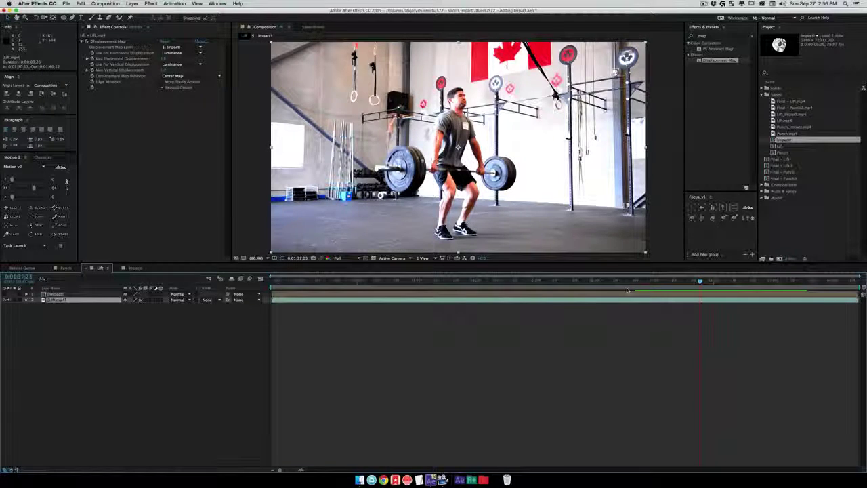
pyautogui.moveTo(656, 281); pyautogui.dragTo(722, 284)
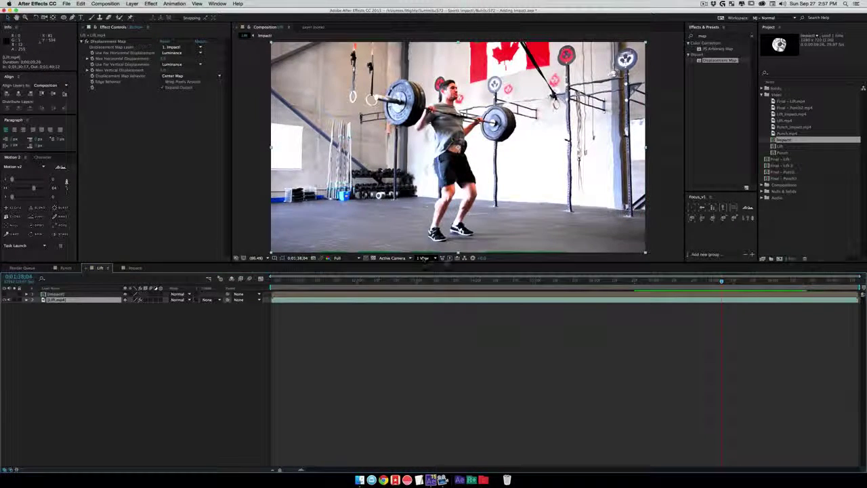
pyautogui.moveTo(423, 248); pyautogui.dragTo(428, 183)
pyautogui.press('z')
pyautogui.click(429, 198)
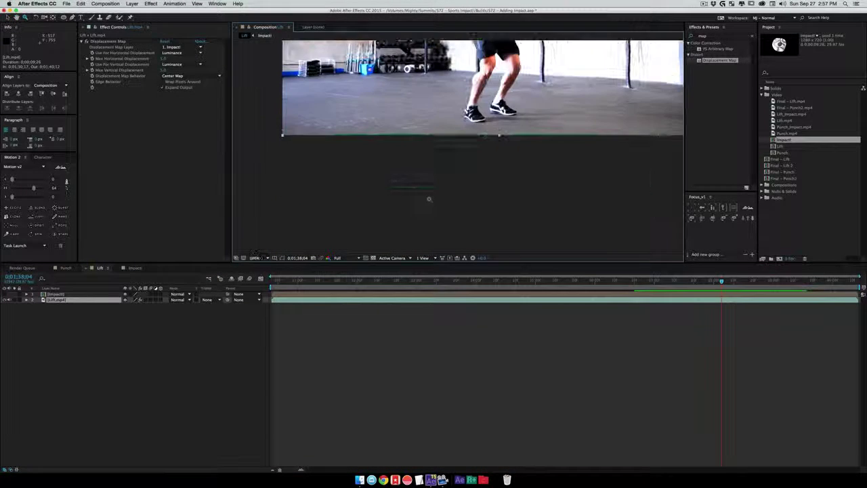
pyautogui.click(455, 139)
pyautogui.click(641, 145)
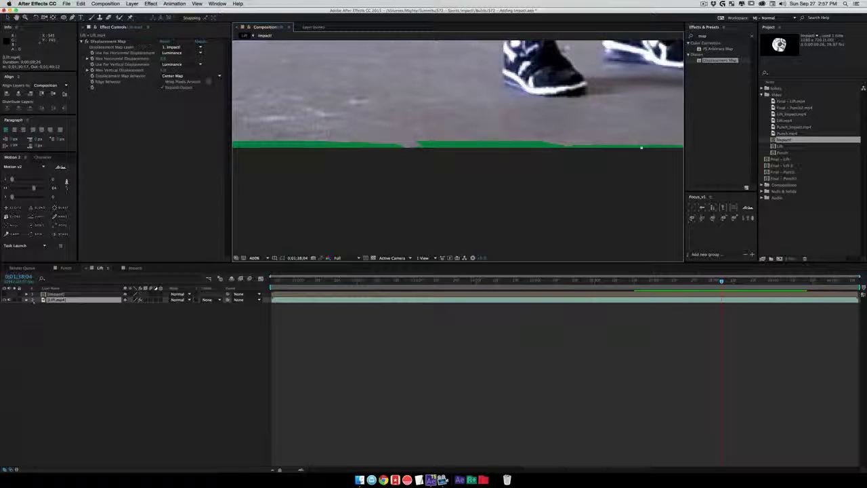
# Turn on Wrap Pixels Around for Lift.mp4's Displacement Map, and save the project with the effects search cleared.
pyautogui.click(163, 81)
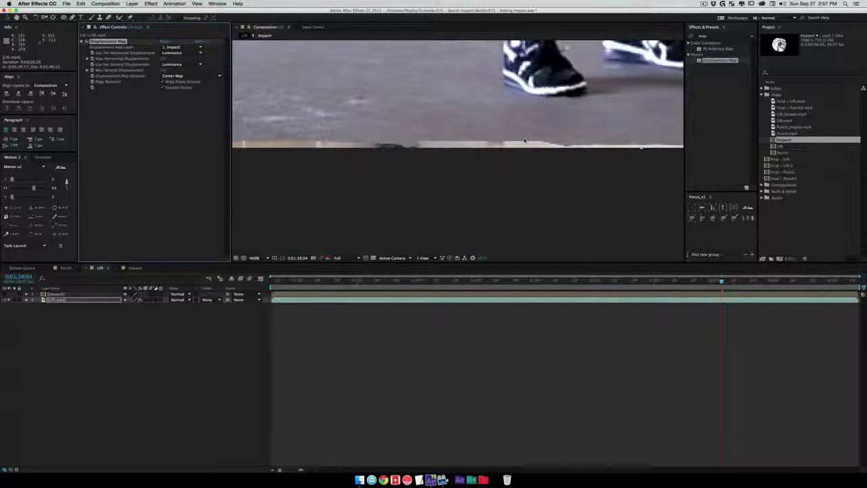
pyautogui.hotkey('shift', '/')
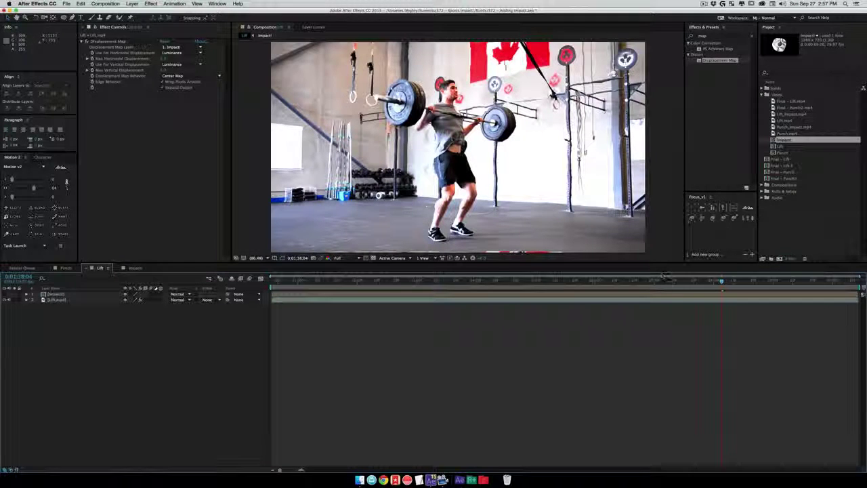
pyautogui.moveTo(672, 286); pyautogui.dragTo(641, 290)
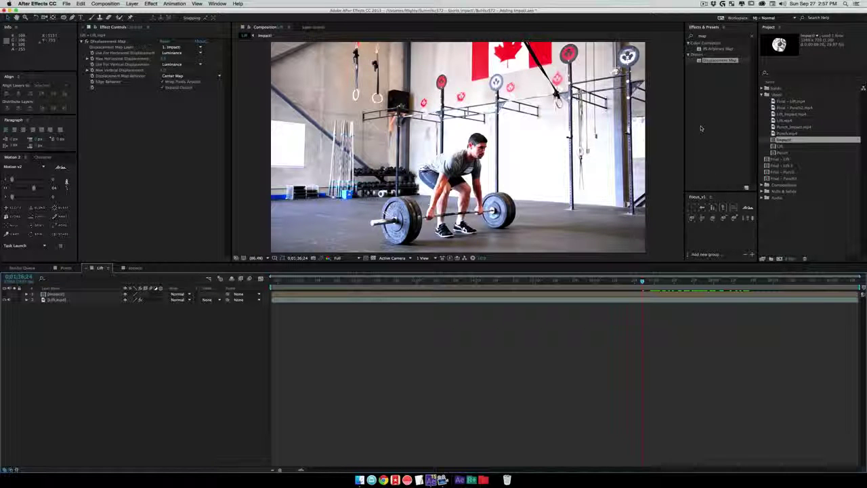
pyautogui.click(752, 37)
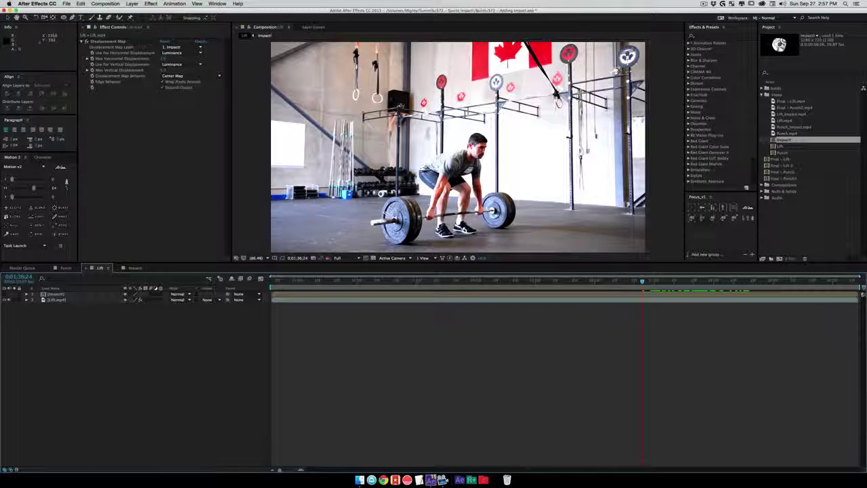
pyautogui.press('super+s')
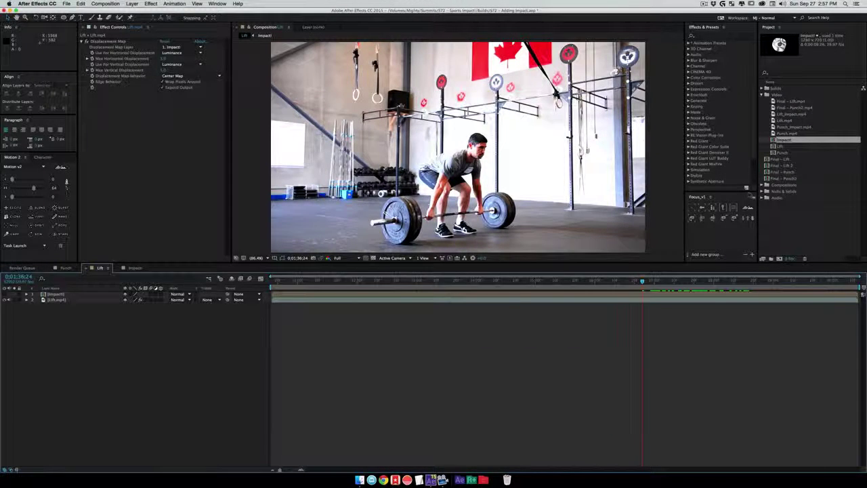
# Add Explosion.mp3 from the Audio folder beneath Lift.mp4 in the Lift composition and reveal its waveform.
pyautogui.click(817, 210)
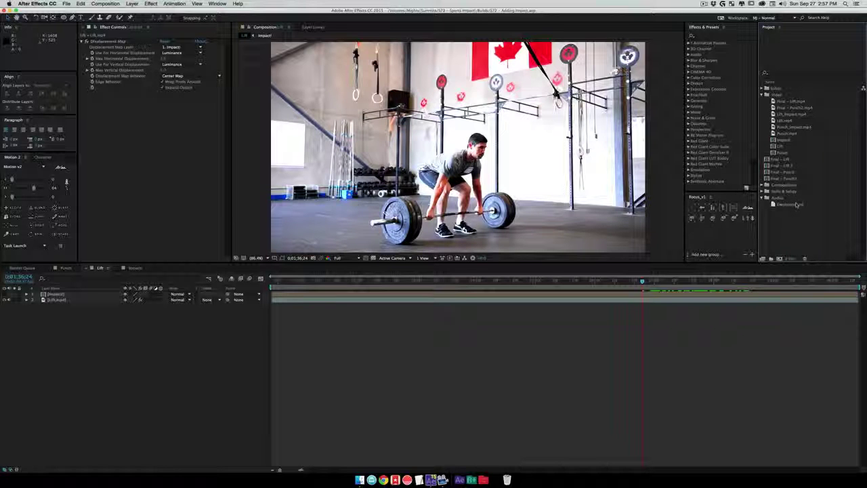
pyautogui.moveTo(797, 205); pyautogui.dragTo(165, 319)
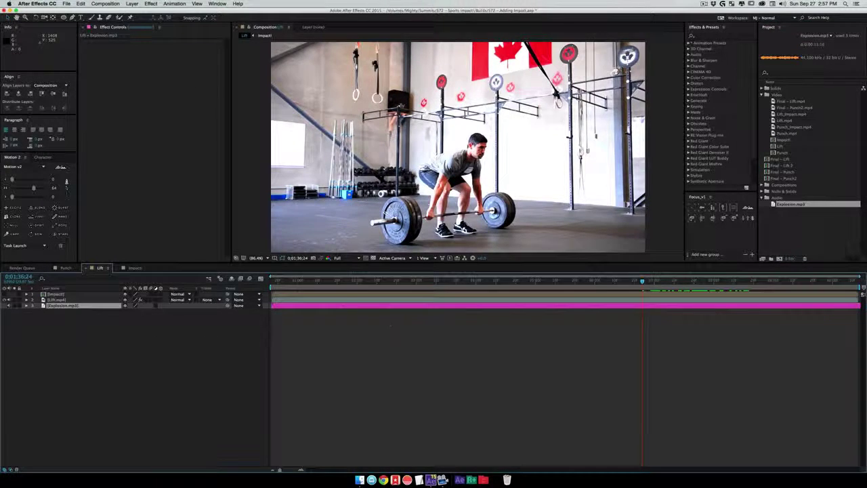
pyautogui.press('l')
pyautogui.press('l')
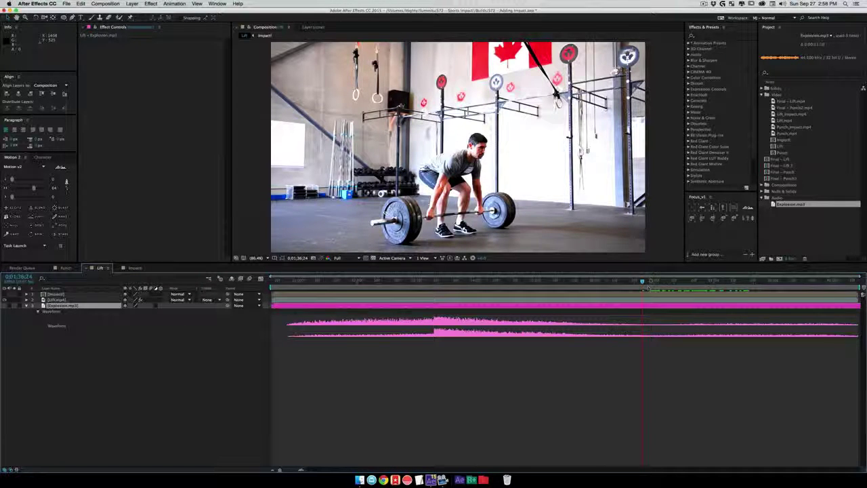
# Shift the Explosion.mp3 layer so its waveform peak lines up with 0;01;37;27, and play back the timing.
pyautogui.moveTo(643, 281); pyautogui.dragTo(708, 282)
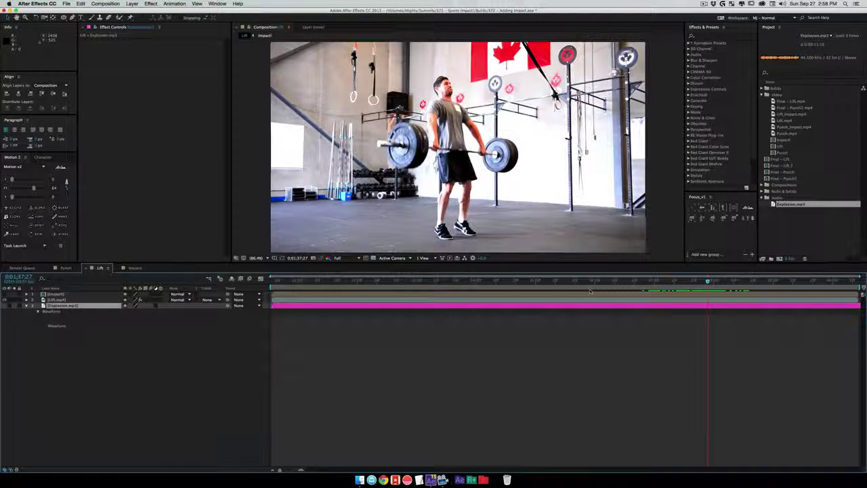
pyautogui.click(439, 308)
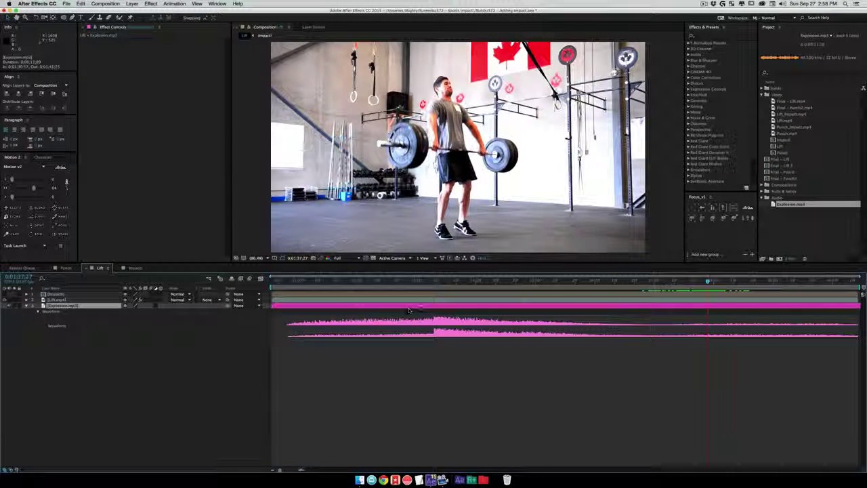
pyautogui.moveTo(434, 309); pyautogui.dragTo(707, 311)
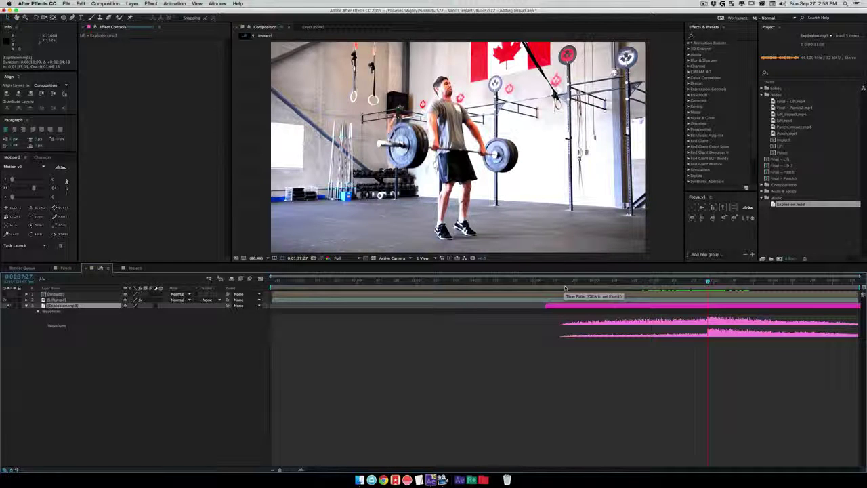
pyautogui.press('space')
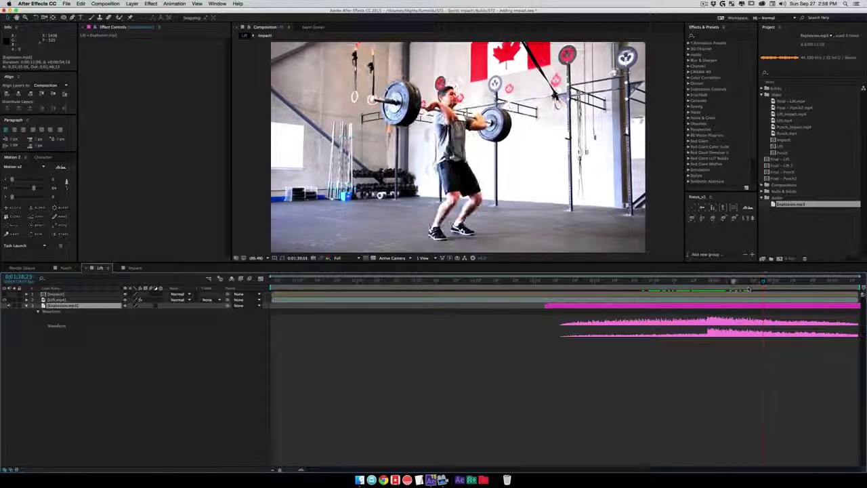
pyautogui.press('space')
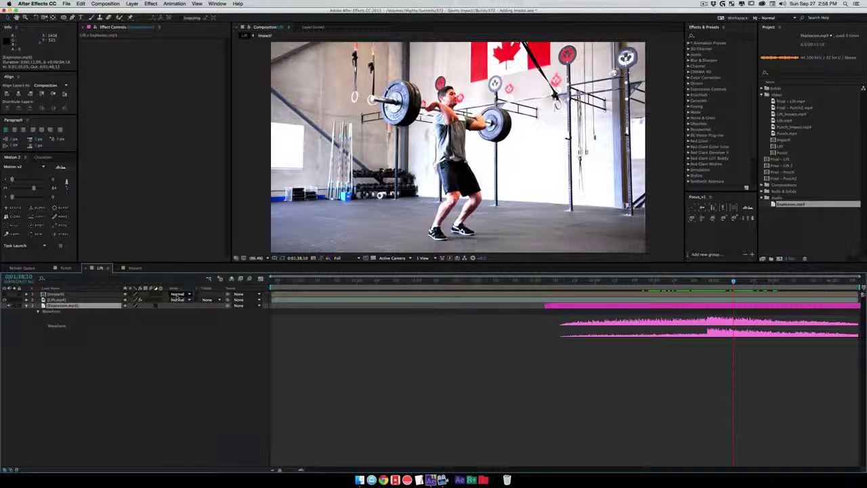
# Convert Explosion.mp3's audio to keyframes and check the resulting amplitude sliders across the lift up to 0;01;37;26.
pyautogui.rightClick(84, 307)
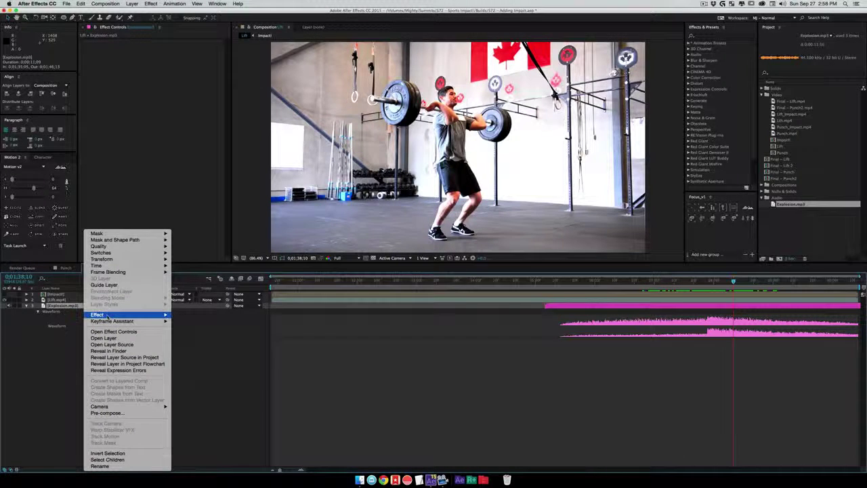
pyautogui.moveTo(135, 320)
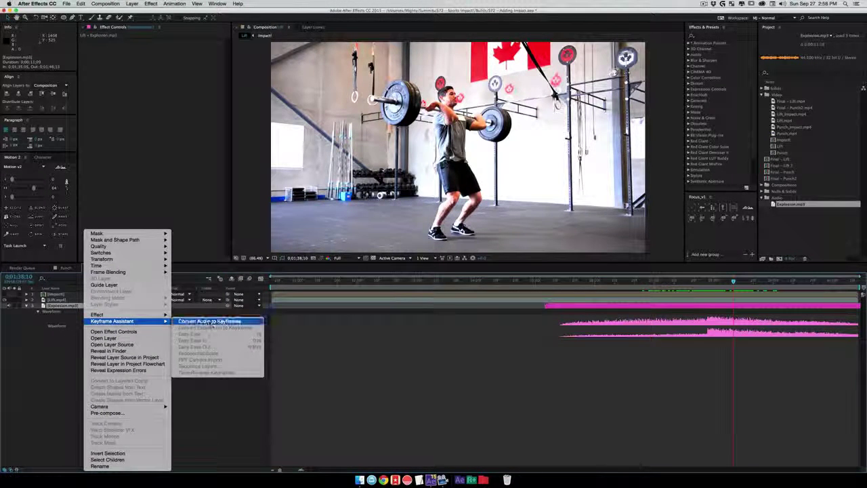
pyautogui.click(202, 322)
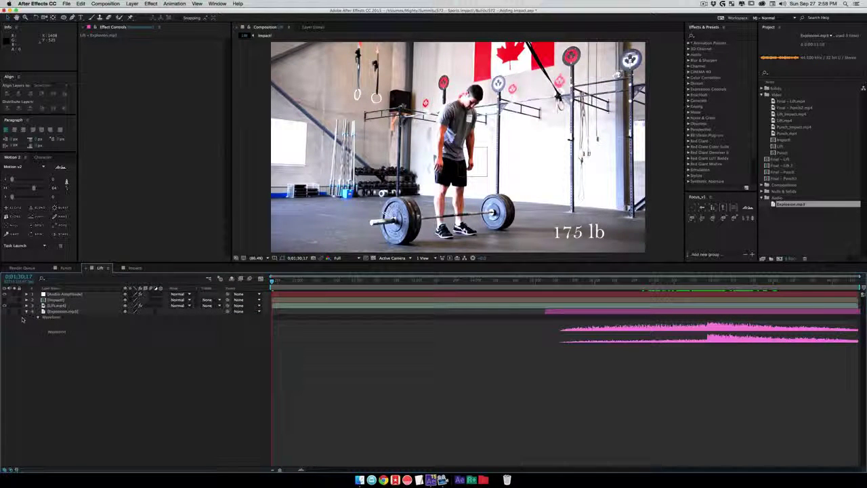
pyautogui.click(66, 295)
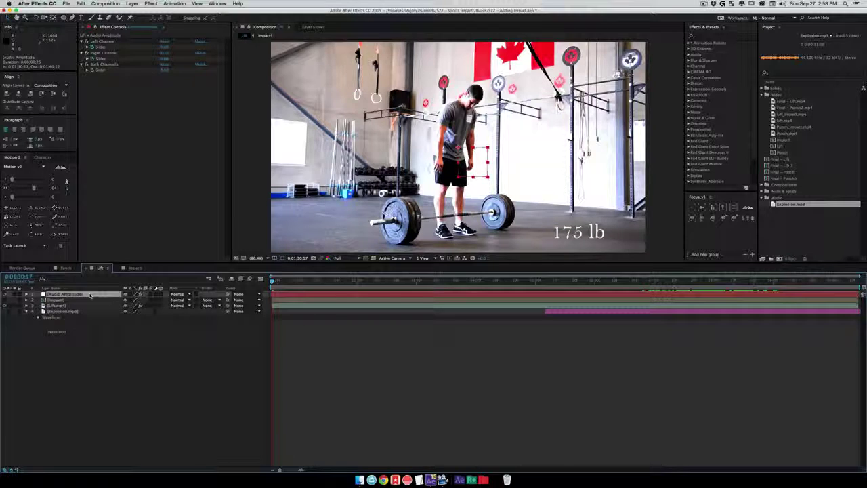
pyautogui.press('u')
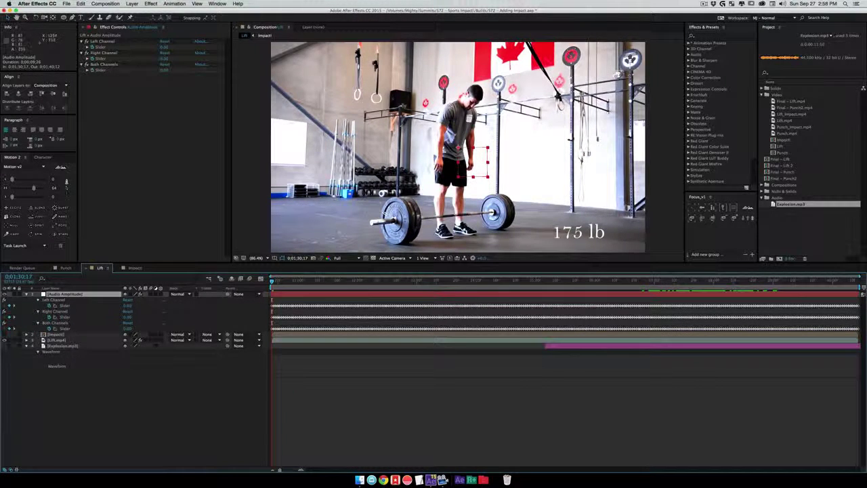
pyautogui.moveTo(551, 283); pyautogui.dragTo(700, 299)
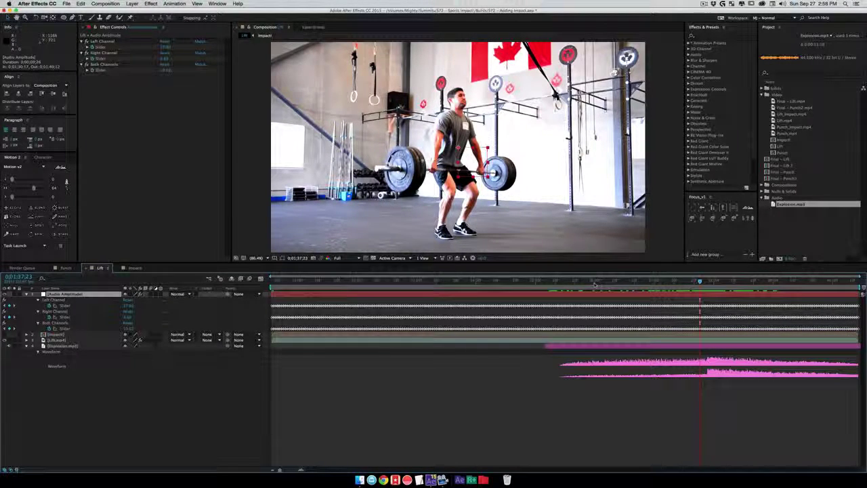
pyautogui.moveTo(586, 282); pyautogui.dragTo(706, 283)
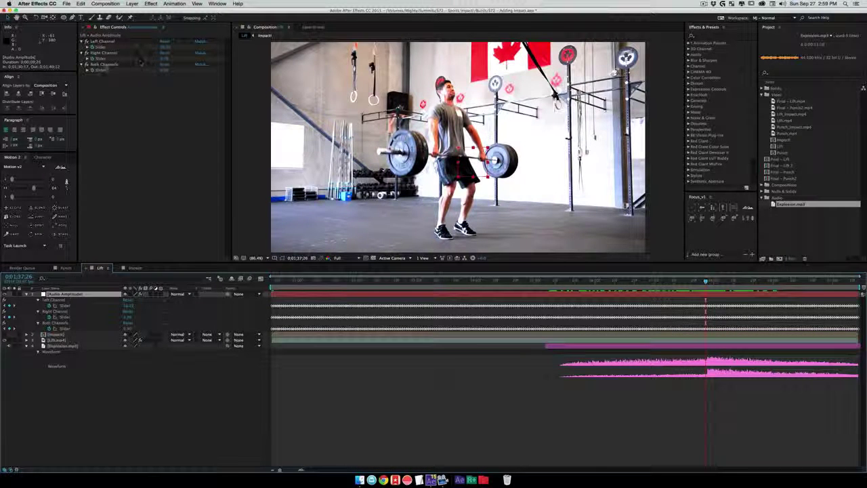
# Parent the Lift.mp4 and Impact! layers to a new null control layer.
pyautogui.click(68, 339)
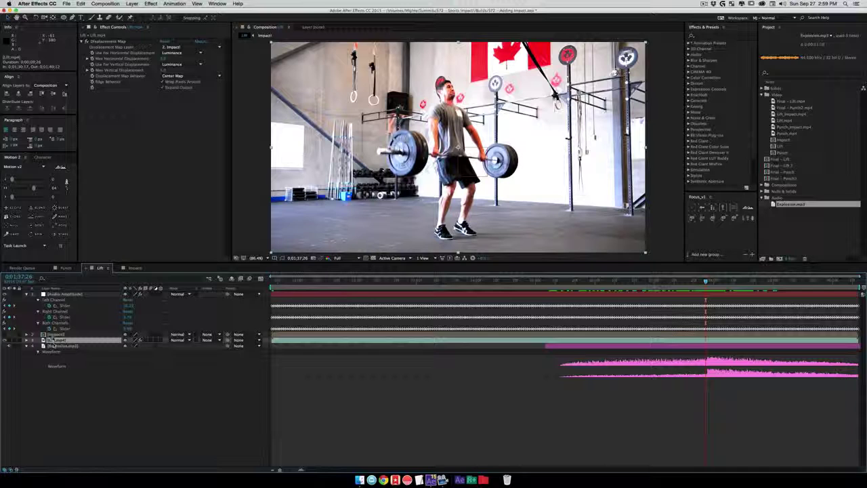
pyautogui.keyDown('shift'); pyautogui.click(53, 334); pyautogui.keyUp('shift')
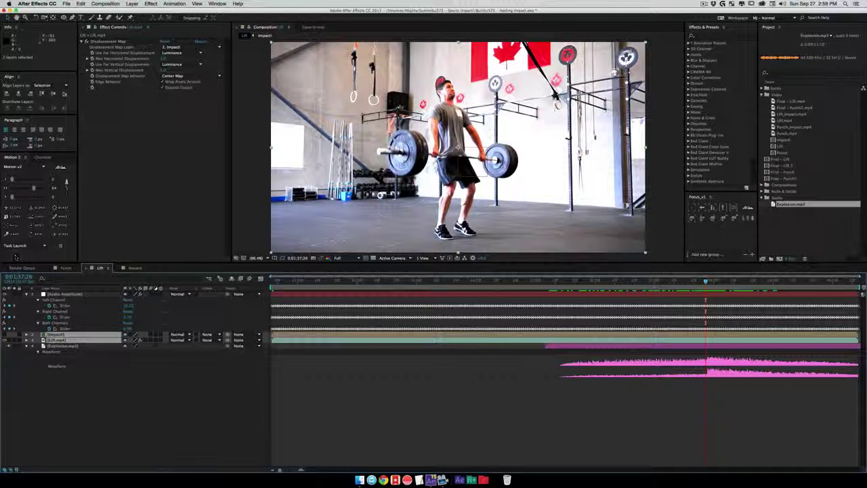
pyautogui.click(11, 224)
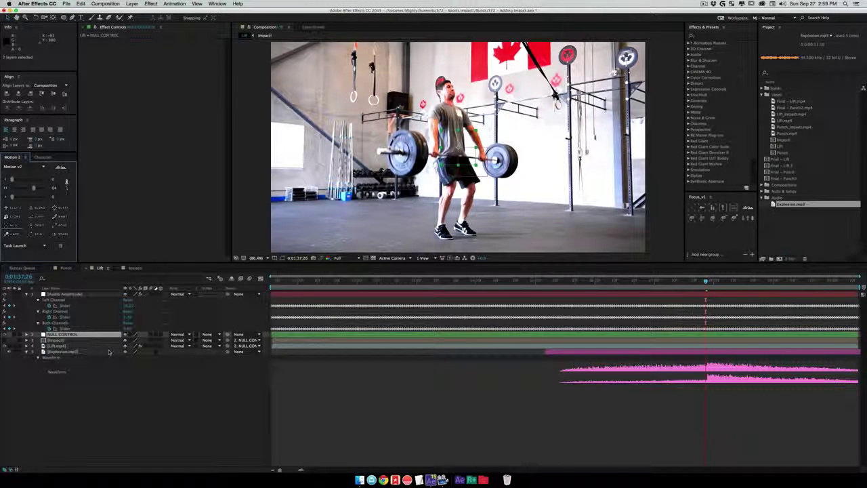
# Reveal the null control's position and separate it into X and Y dimensions.
pyautogui.press('p')
pyautogui.moveTo(464, 137)
pyautogui.mouseDown()
pyautogui.moveTo(444, 142)
pyautogui.moveTo(459, 141)
pyautogui.mouseUp()
pyautogui.press('super+z')
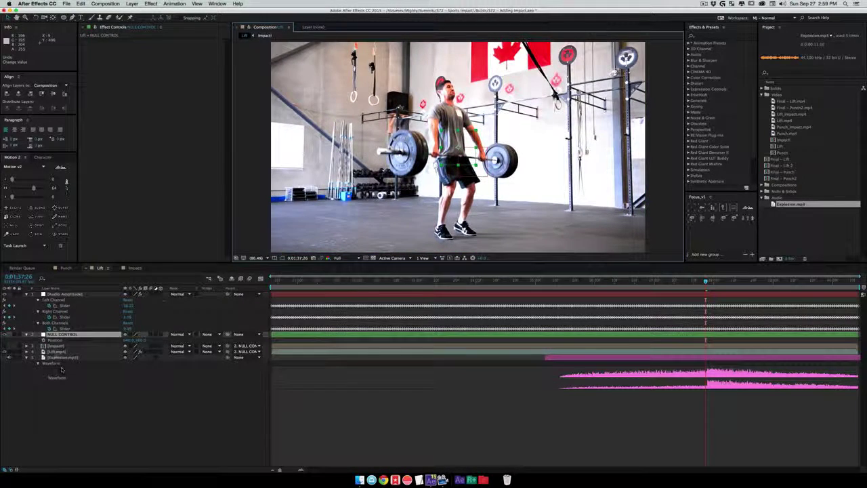
pyautogui.rightClick(57, 341)
pyautogui.click(88, 353)
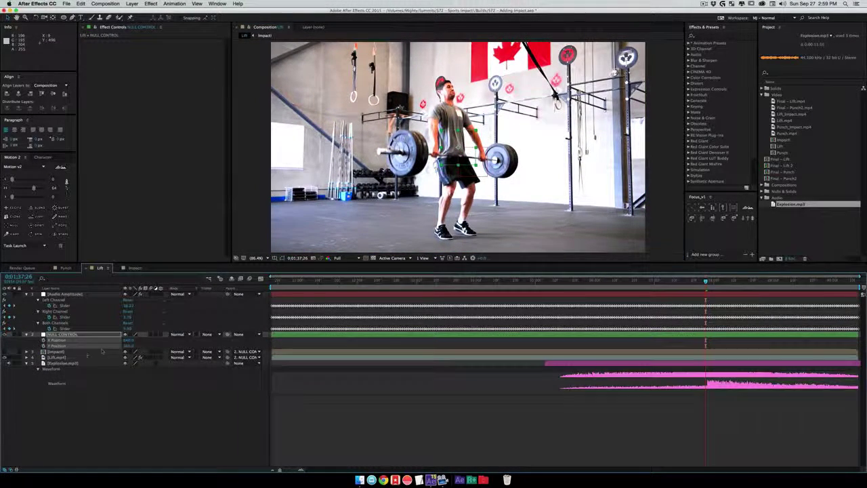
pyautogui.click(100, 406)
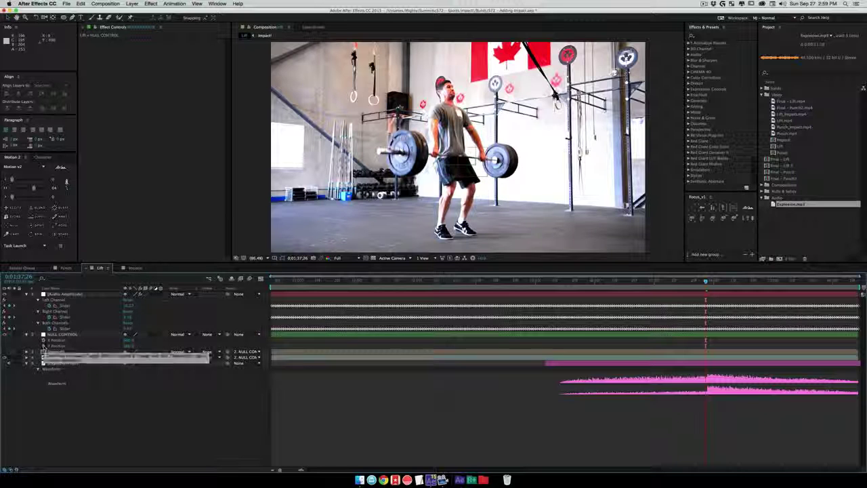
# Give the null's Y Position the expression transform.yPosition + thisComp.layer("Audio Amplitude").effect("Both Channels")("Slider").
pyautogui.keyDown('alt'); pyautogui.click(38, 345); pyautogui.keyUp('alt')
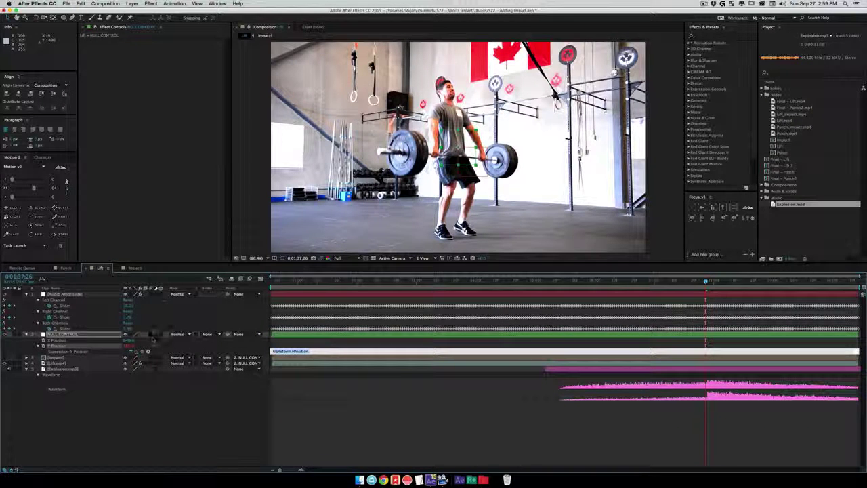
pyautogui.moveTo(142, 352); pyautogui.dragTo(70, 347)
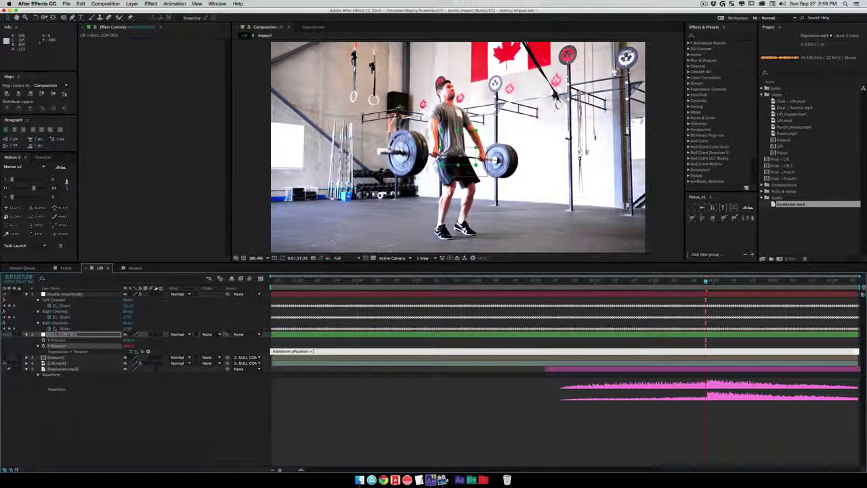
pyautogui.moveTo(143, 352); pyautogui.dragTo(68, 332)
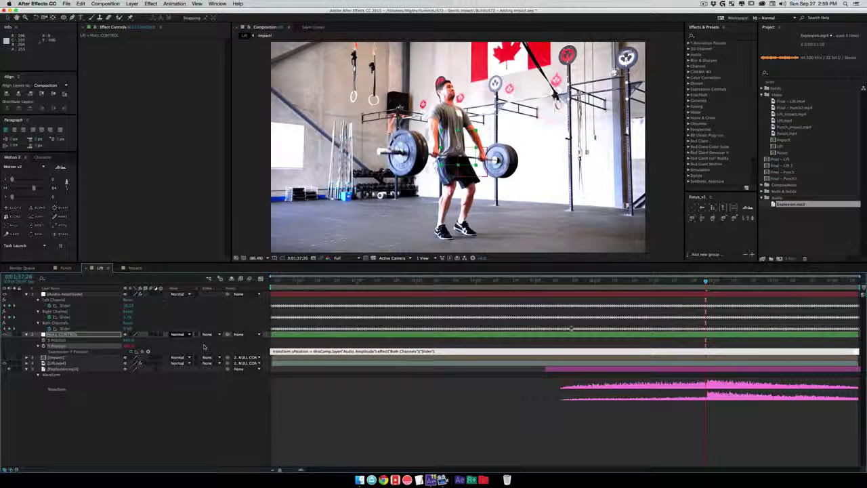
pyautogui.click(158, 444)
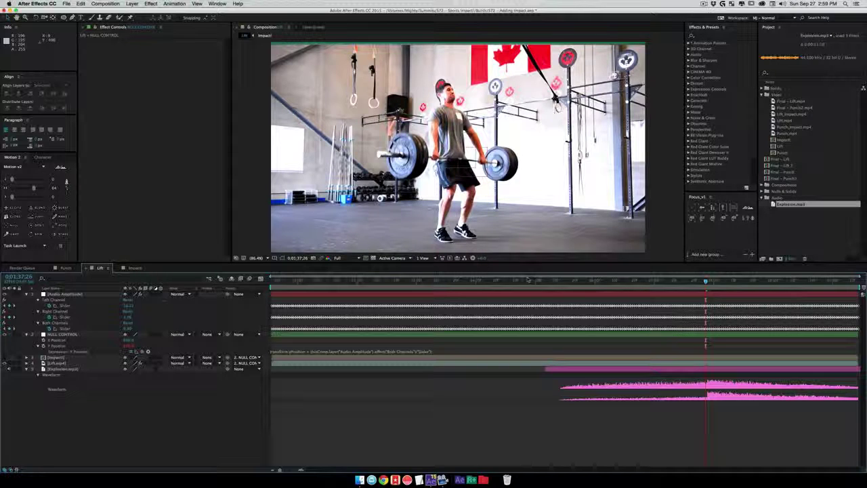
# Play back the audio-driven vertical shake from before the explosion and inspect the impact frame at 0;01;37;27.
pyautogui.click(554, 285)
pyautogui.press('space')
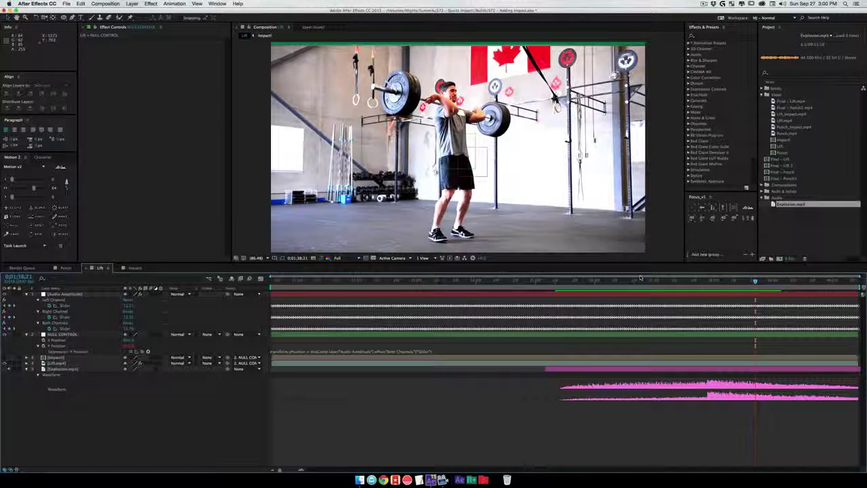
pyautogui.moveTo(640, 281); pyautogui.dragTo(708, 281)
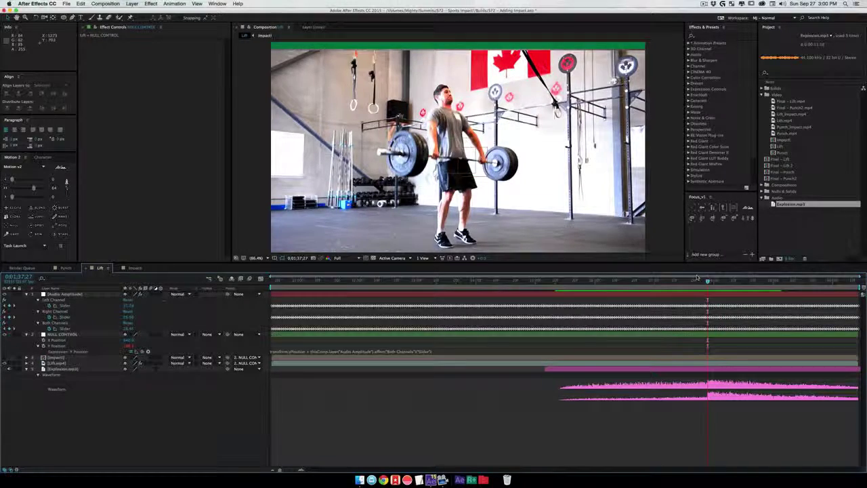
pyautogui.moveTo(653, 280); pyautogui.dragTo(566, 281)
pyautogui.press('space')
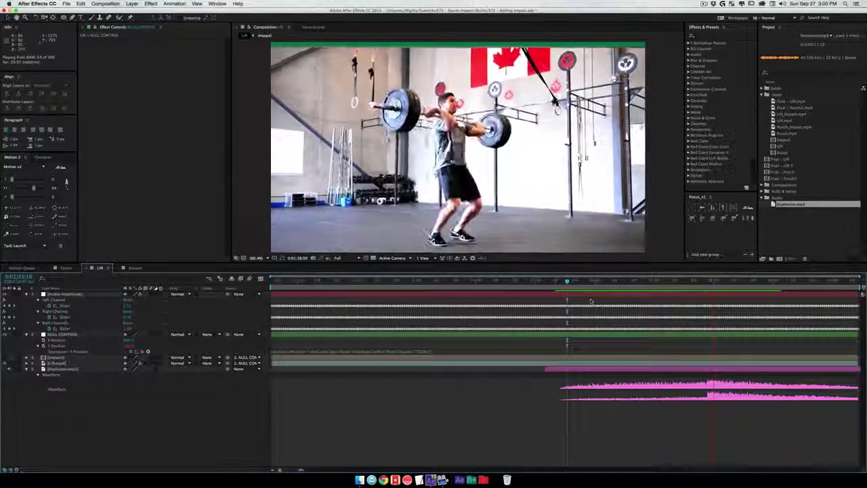
pyautogui.press('space')
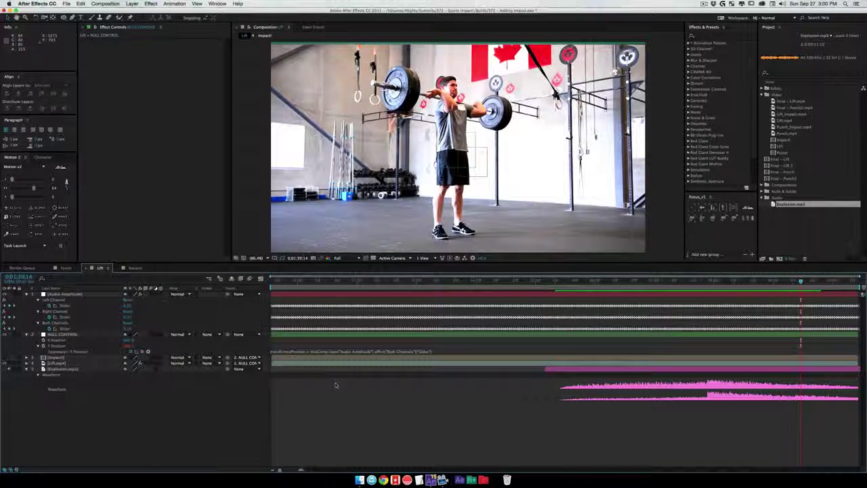
pyautogui.click(313, 352)
pyautogui.click(313, 351)
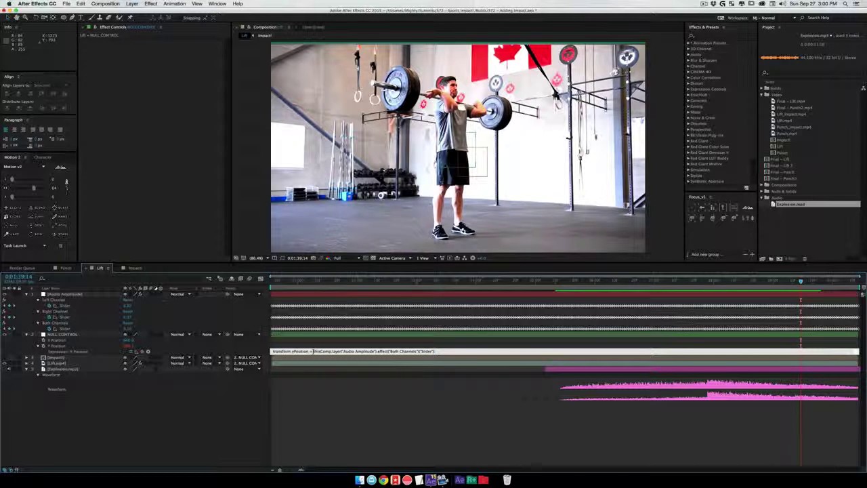
pyautogui.write('(')
pyautogui.click(349, 357)
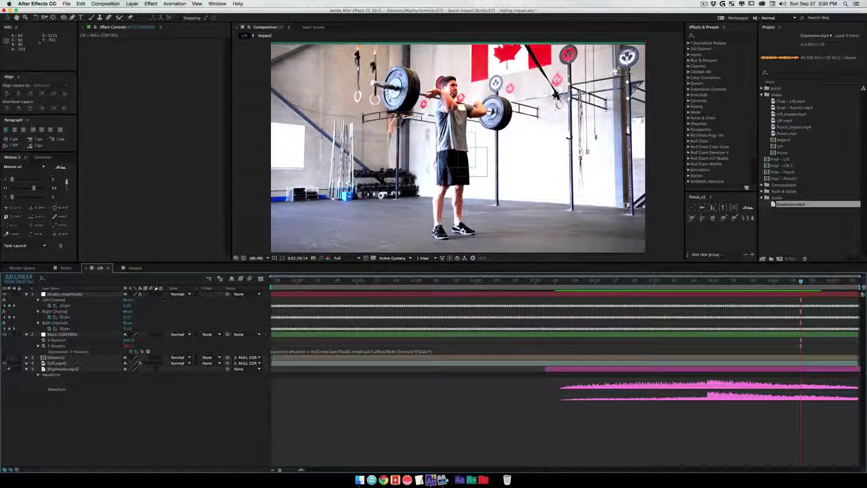
# Scale the null control up to about 110% so the footage covers the frame edges, and play back the shake.
pyautogui.click(684, 281)
pyautogui.press('space')
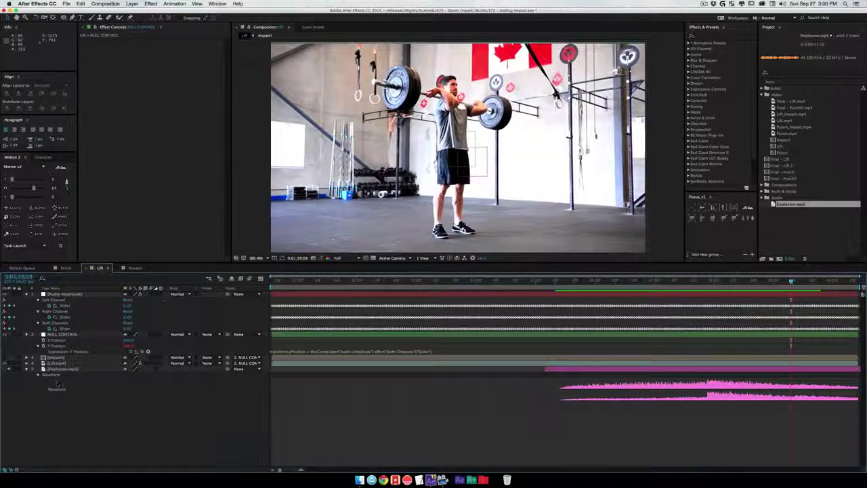
pyautogui.click(64, 334)
pyautogui.press('s')
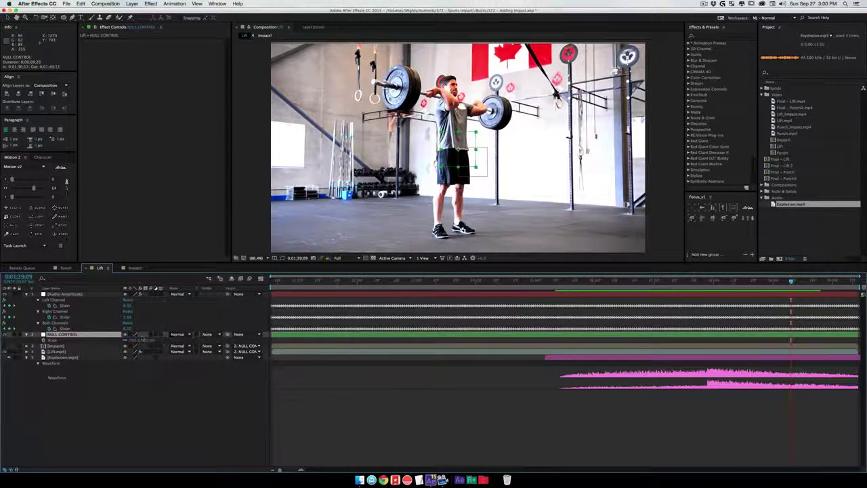
pyautogui.moveTo(136, 340); pyautogui.dragTo(138, 340)
pyautogui.click(709, 282)
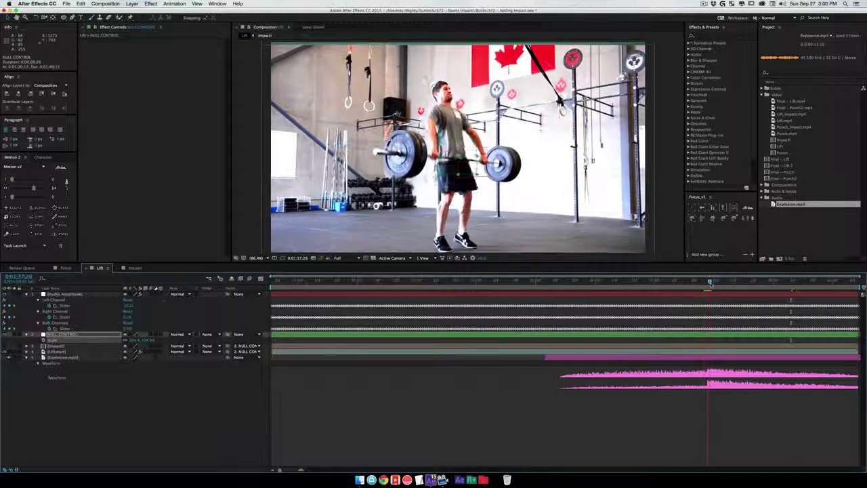
pyautogui.click(708, 282)
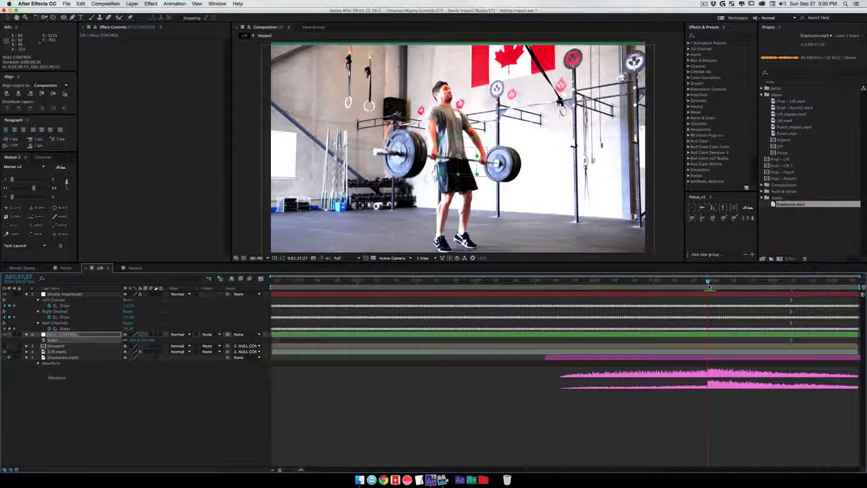
pyautogui.moveTo(153, 341); pyautogui.dragTo(157, 340)
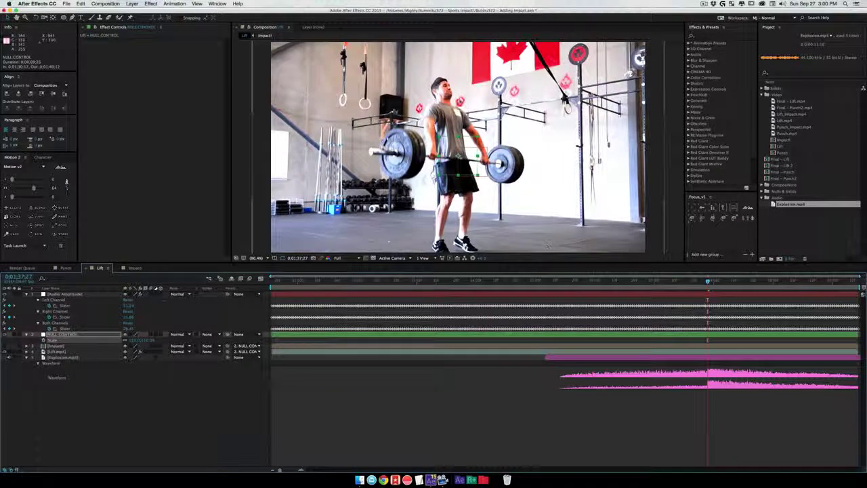
pyautogui.click(548, 281)
pyautogui.press('space')
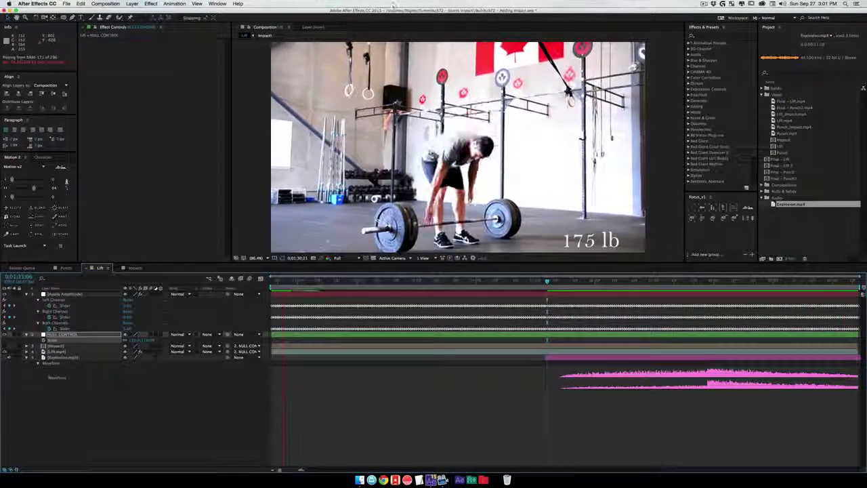
pyautogui.click(210, 428)
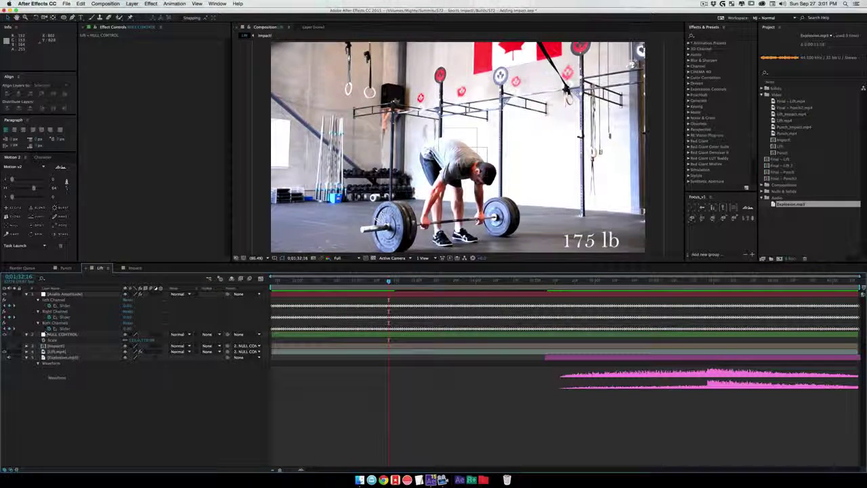
# Collapse the expanded Audio Amplitude properties, mute the Explosion.mp3 layer and save the project.
pyautogui.click(31, 296)
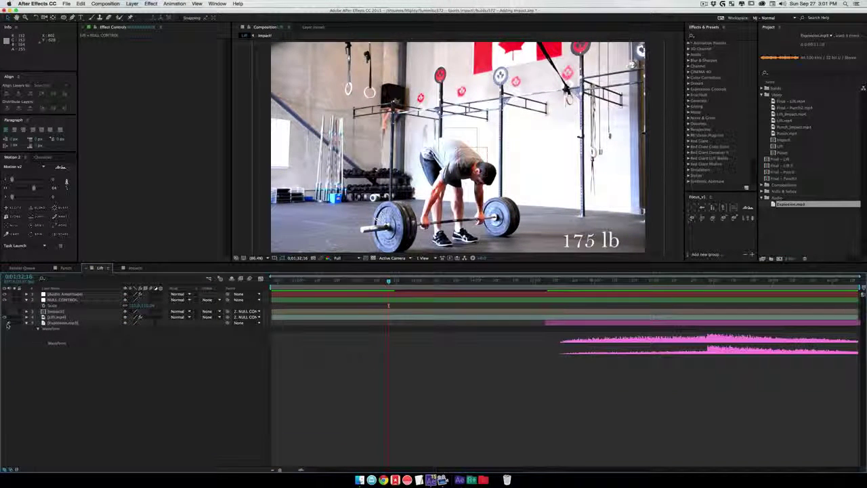
pyautogui.press('super+s')
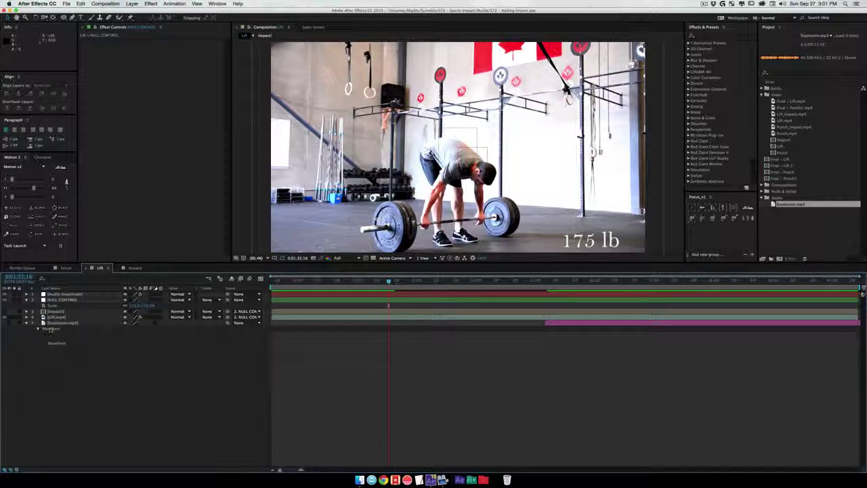
# Pre-compose the Lift.mp4, Impact! and null control layers into a new composition named Main Content.
pyautogui.click(53, 317)
pyautogui.keyDown('shift'); pyautogui.click(53, 300); pyautogui.keyUp('shift')
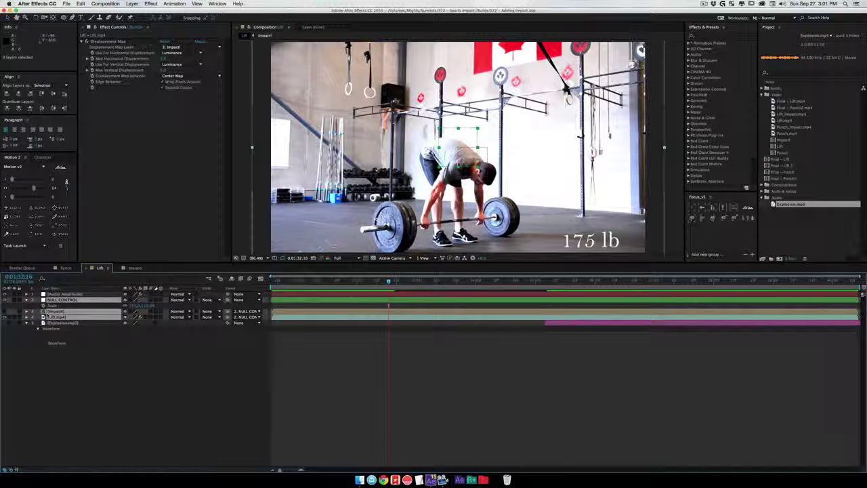
pyautogui.press('super+shift+c')
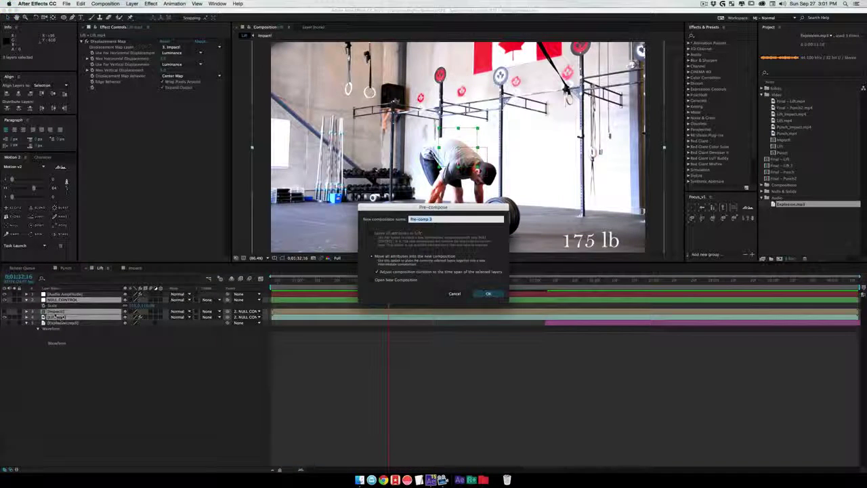
pyautogui.write('B')
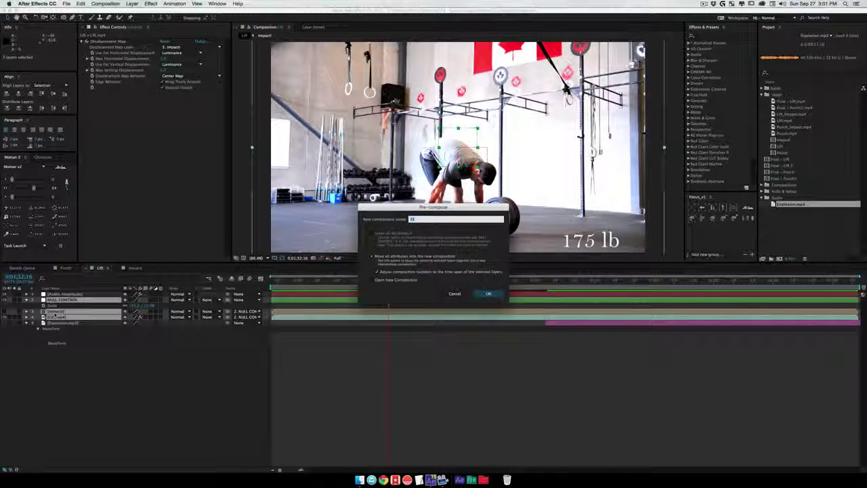
pyautogui.write('ain Content')
pyautogui.press('Return')
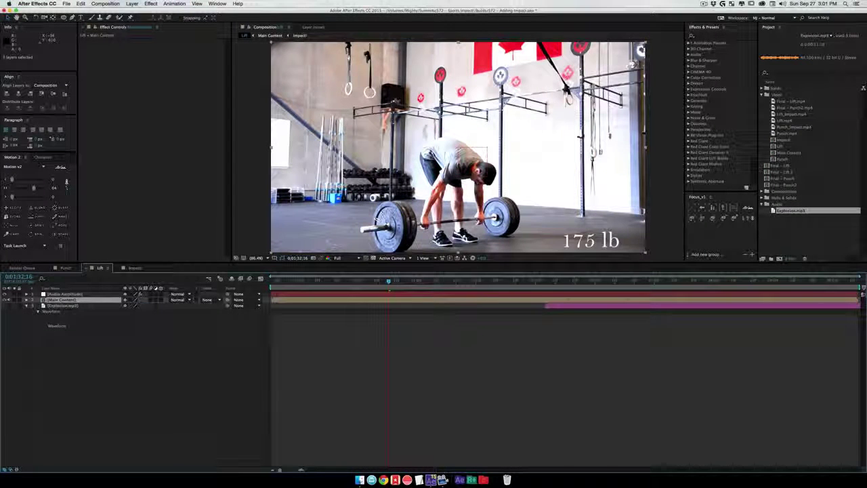
# Duplicate the Main Content layer and make the copy a freeze frame starting at 0;01;38;00.
pyautogui.press('super+d')
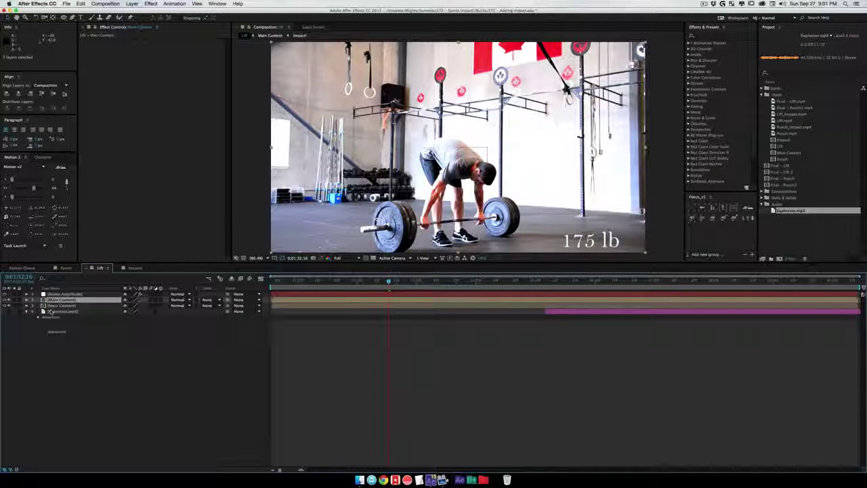
pyautogui.moveTo(620, 281); pyautogui.dragTo(715, 289)
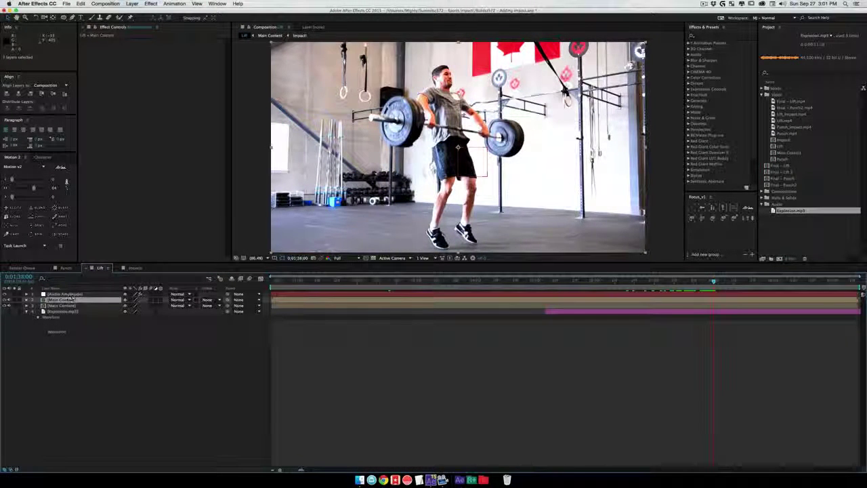
pyautogui.rightClick(70, 298)
pyautogui.moveTo(95, 264)
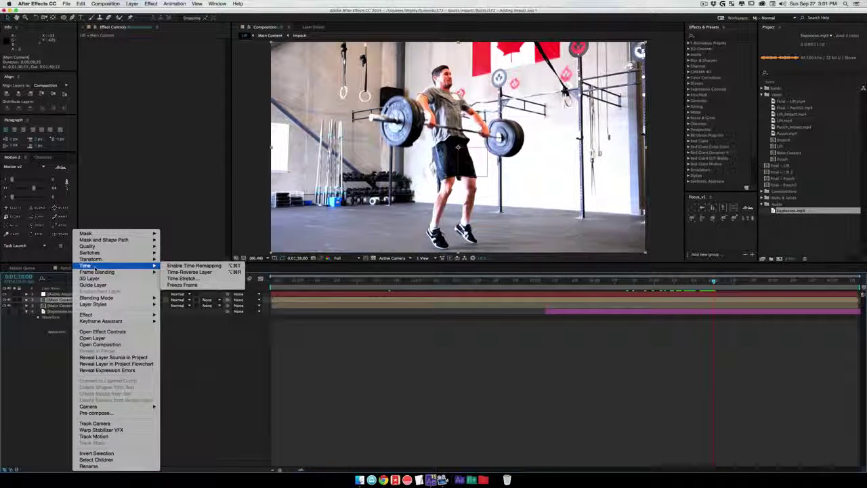
pyautogui.click(183, 284)
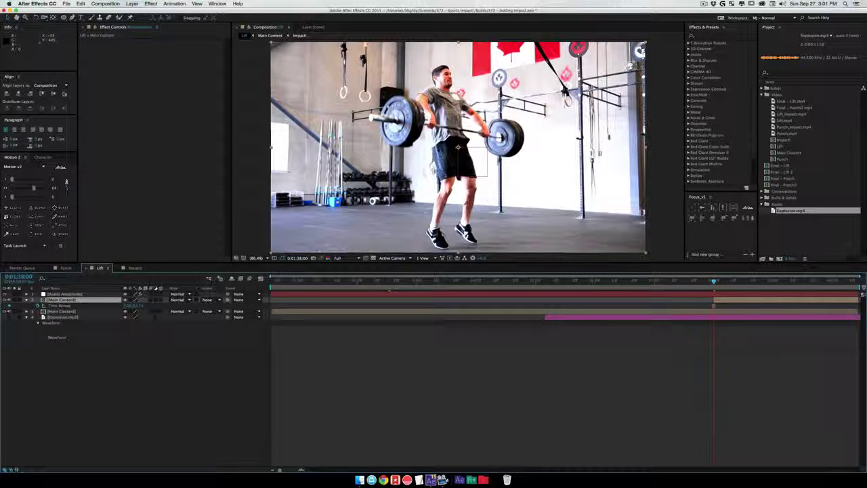
# Duplicate the unfrozen Main Content layer, place the copy above the freeze frame and trim its start to 0;01;38;00.
pyautogui.click(716, 313)
pyautogui.press('super+d')
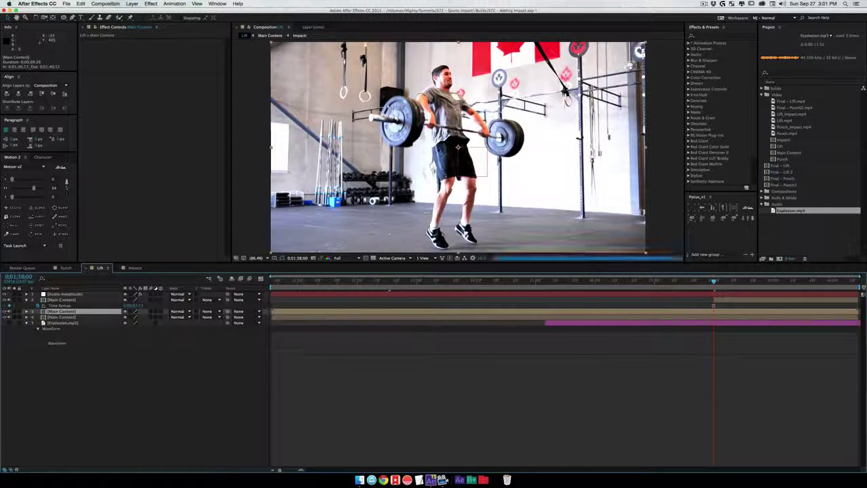
pyautogui.moveTo(59, 301); pyautogui.dragTo(60, 297)
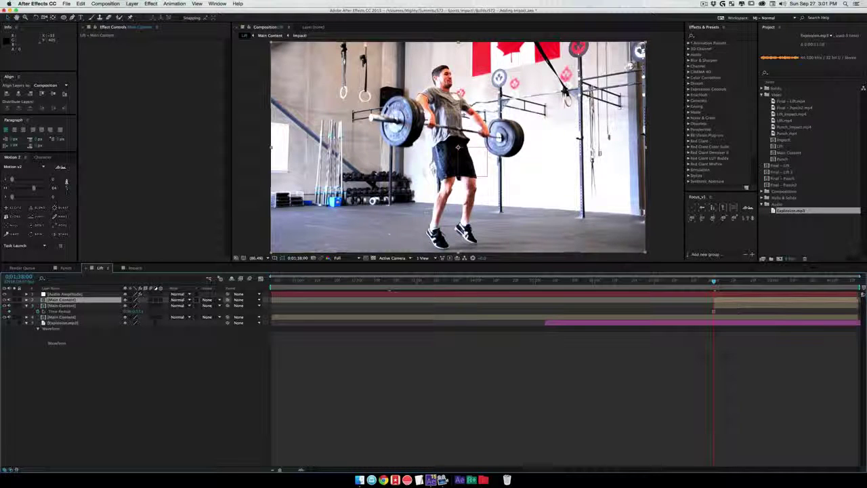
pyautogui.click(718, 301)
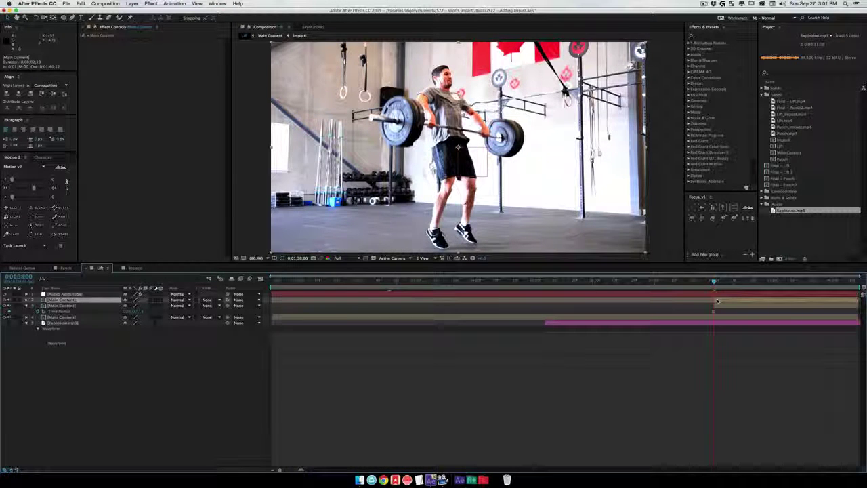
# Nudge the upper Main Content copy a few frames later to expose the freeze frame, and play back the hold from 0;01;37;10.
pyautogui.press('shift+super+a')
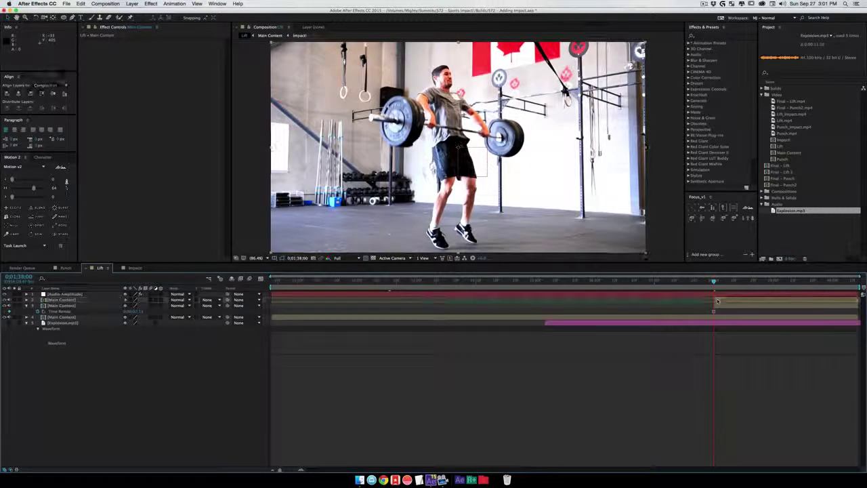
pyautogui.click(718, 301)
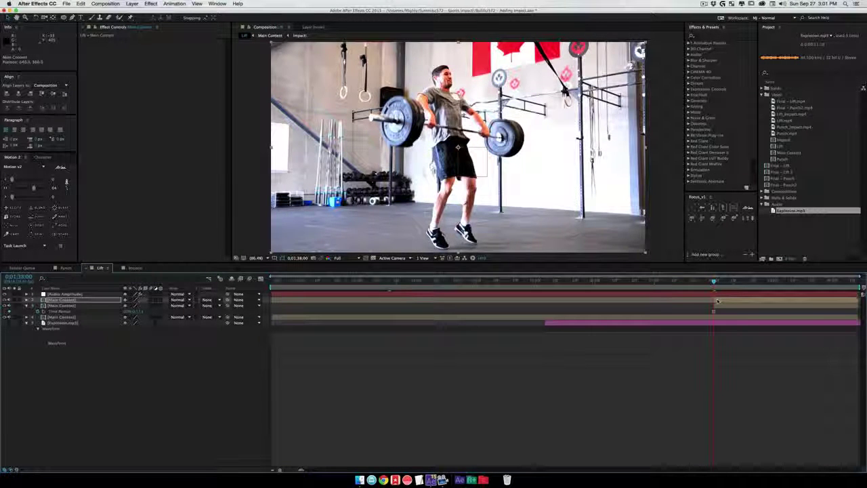
pyautogui.hotkey('alt', 'pagedown')
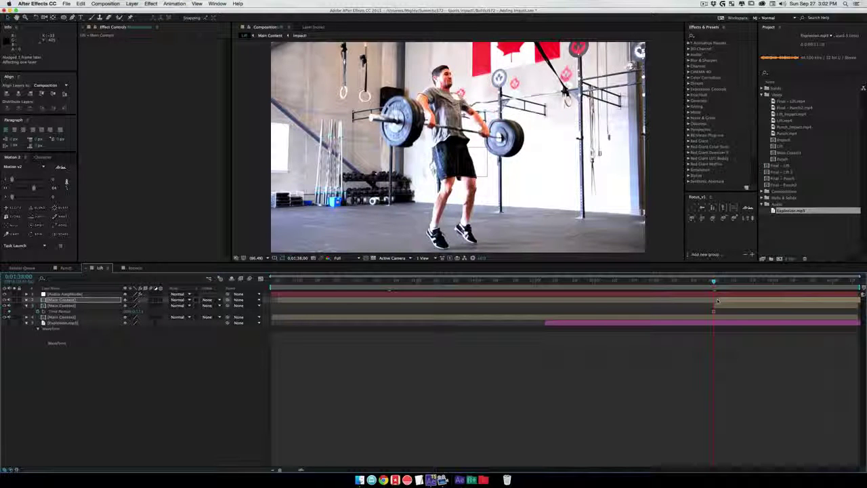
pyautogui.click(709, 281)
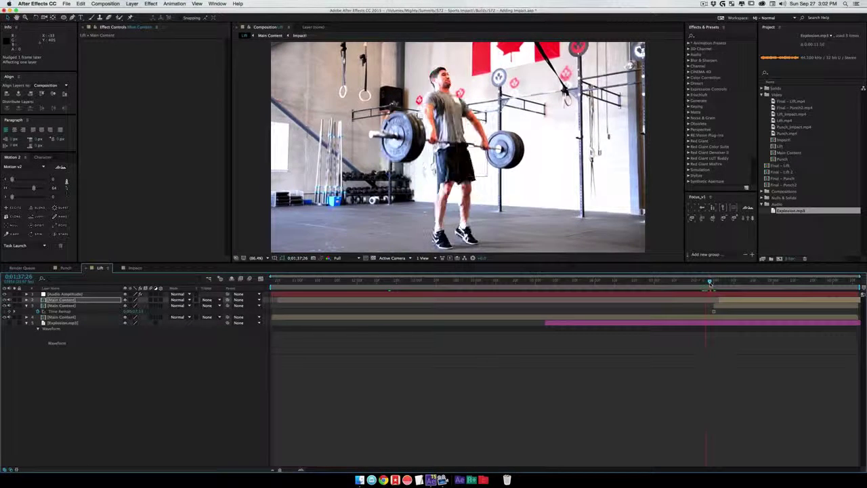
pyautogui.moveTo(709, 281); pyautogui.dragTo(674, 288)
pyautogui.press('space')
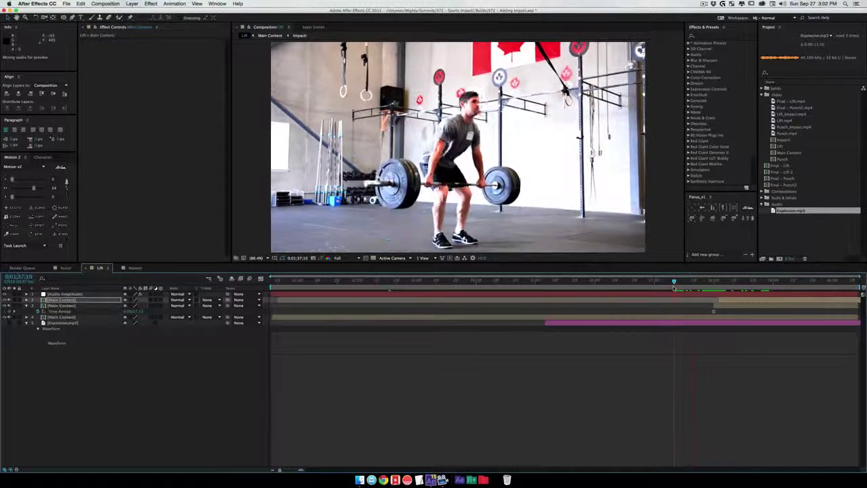
pyautogui.press('space')
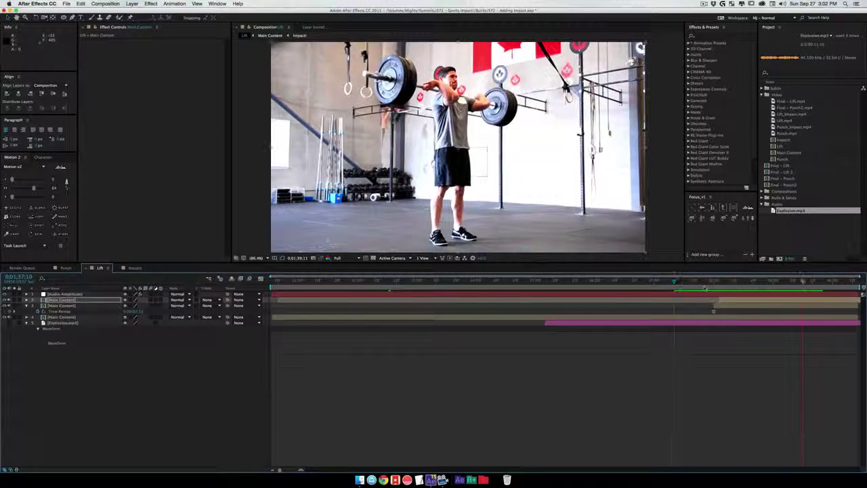
# Nudge the upper Main Content copy one frame earlier to shorten the freeze, and preview from before the explosion.
pyautogui.click(711, 282)
pyautogui.moveTo(711, 282); pyautogui.dragTo(715, 282)
pyautogui.click(722, 303)
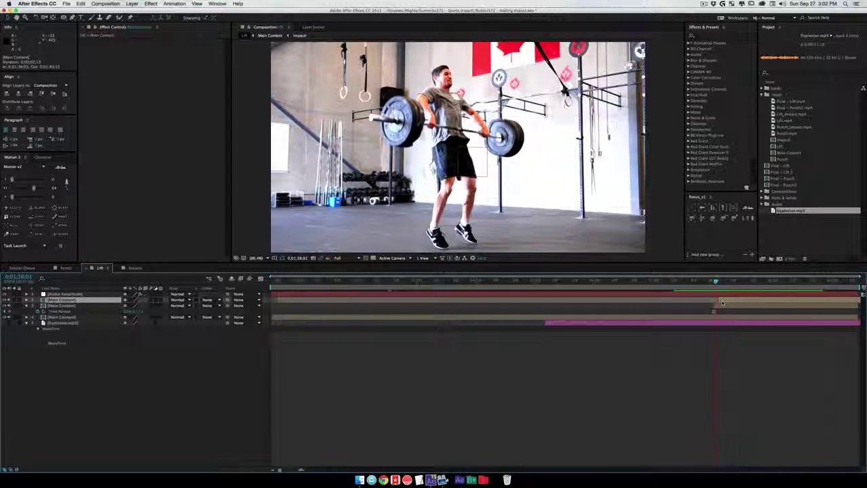
pyautogui.hotkey('alt', 'pageup')
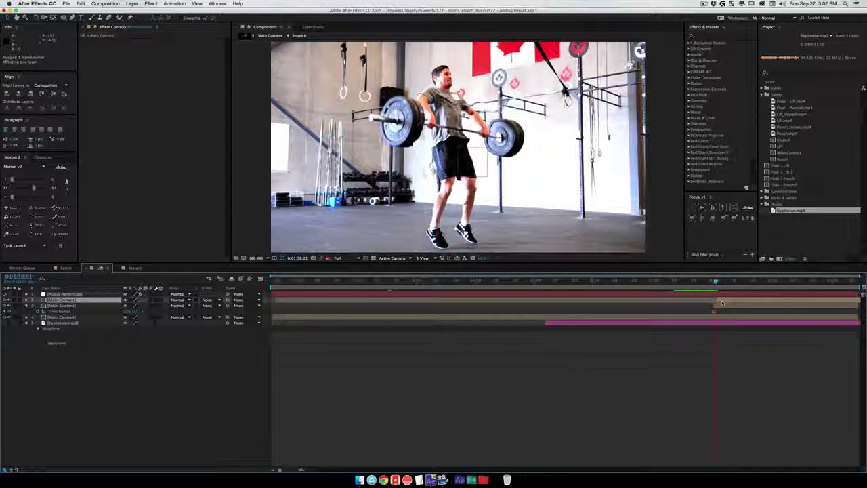
pyautogui.moveTo(690, 282); pyautogui.dragTo(561, 281)
pyautogui.press('space')
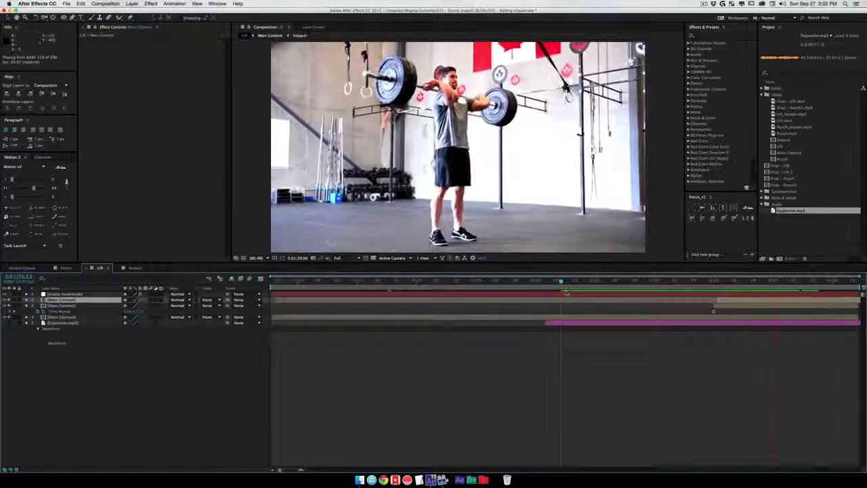
# Scrub and play back around 0;01;38;00 to examine how the short freeze frame works with the impact.
pyautogui.click(711, 280)
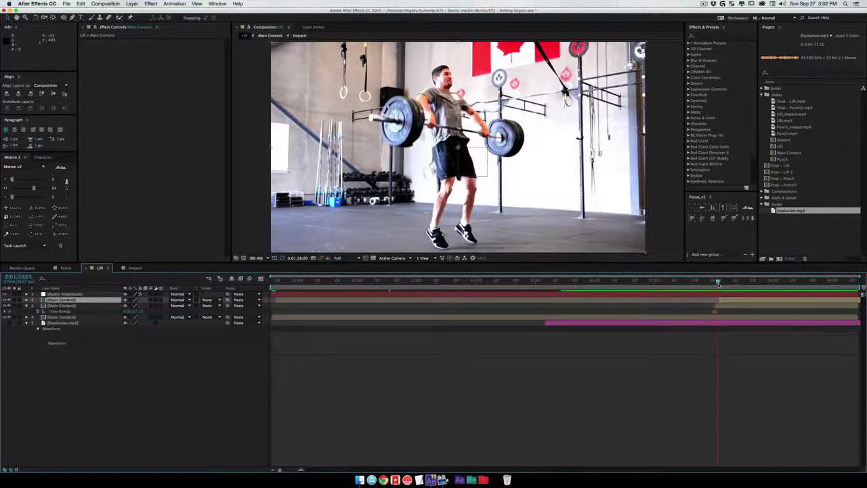
pyautogui.moveTo(730, 287); pyautogui.dragTo(689, 299)
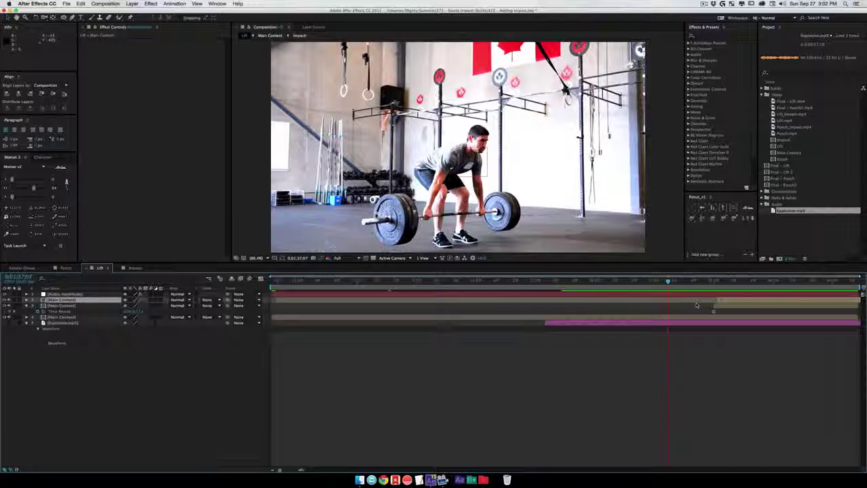
pyautogui.press('space')
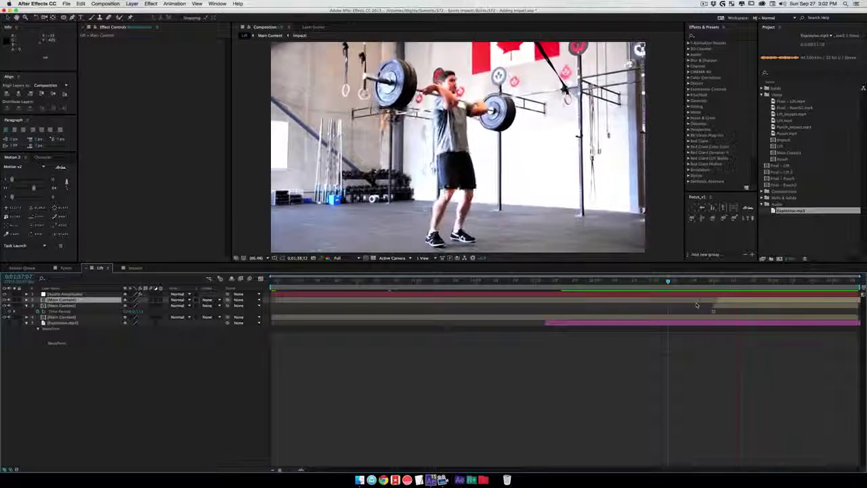
pyautogui.click(718, 281)
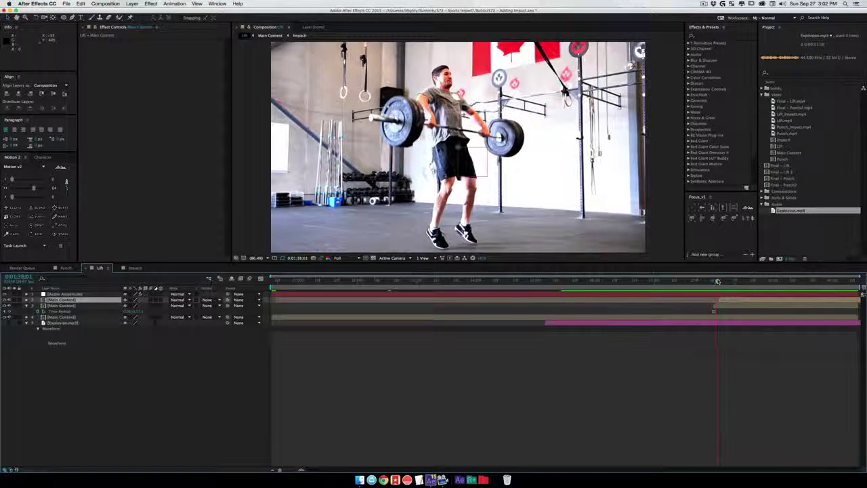
pyautogui.moveTo(718, 281); pyautogui.dragTo(724, 281)
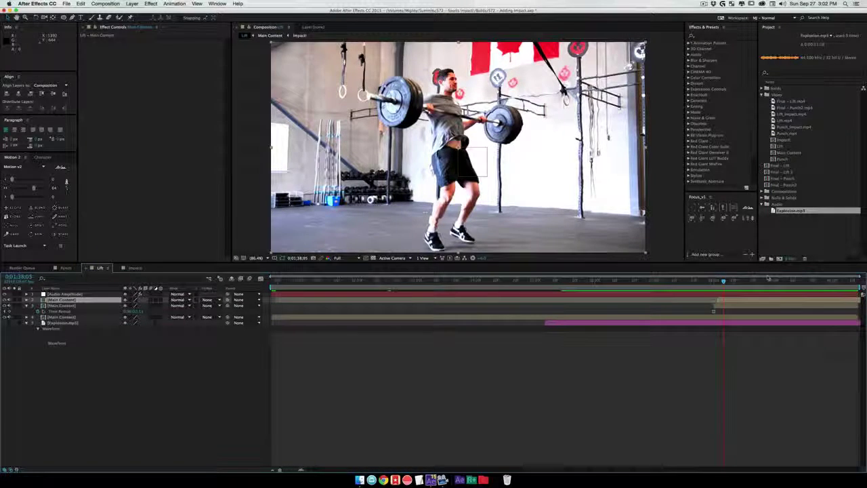
pyautogui.moveTo(713, 284); pyautogui.dragTo(664, 290)
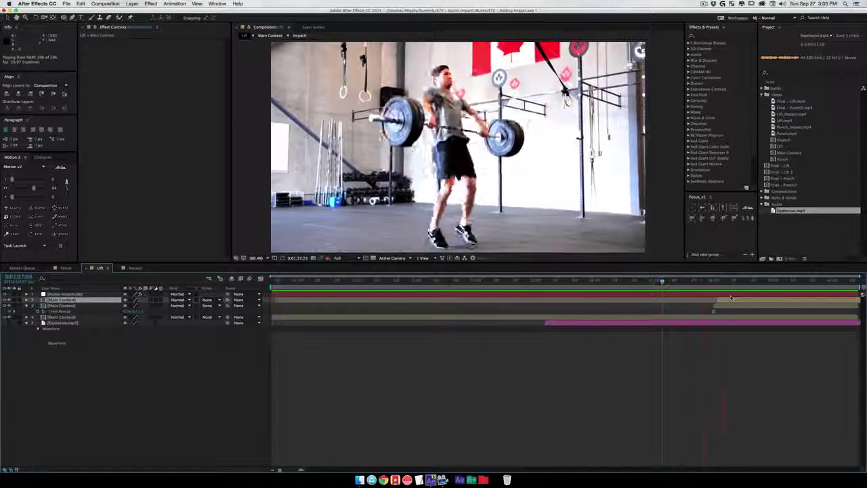
pyautogui.click(712, 285)
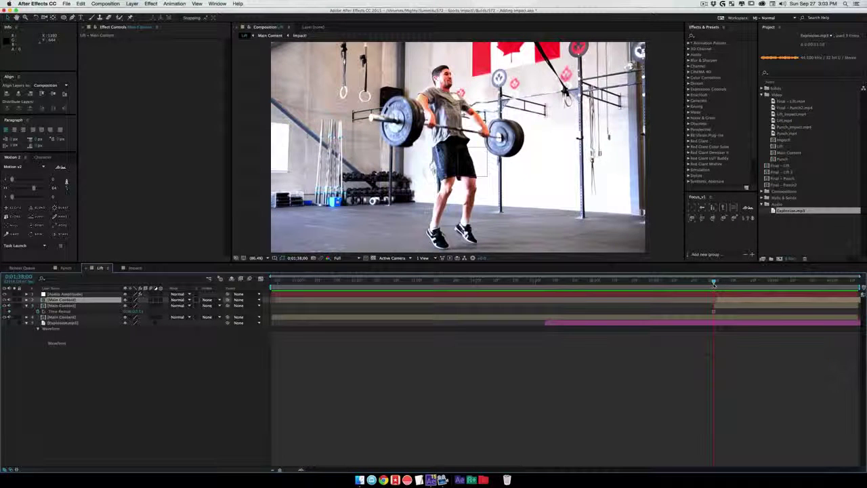
# Add an adjustment layer above all layers in the Lift composition and rename it "Super Move".
pyautogui.rightClick(168, 389)
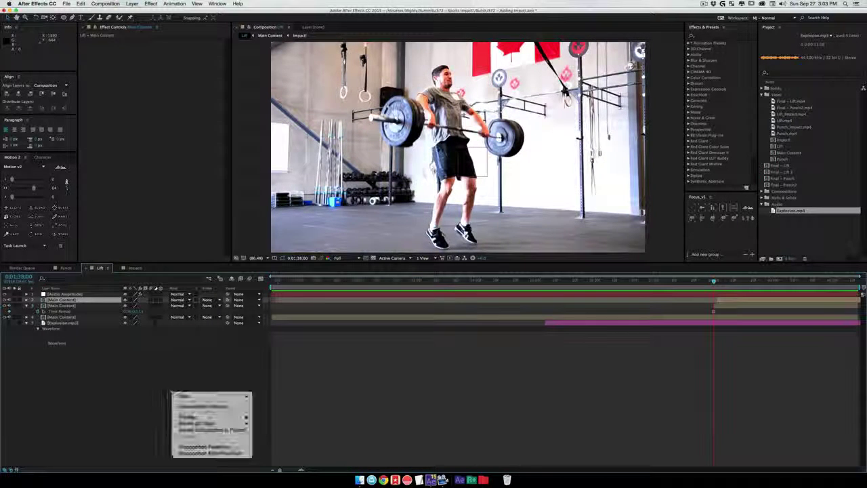
pyautogui.moveTo(204, 396)
pyautogui.click(279, 445)
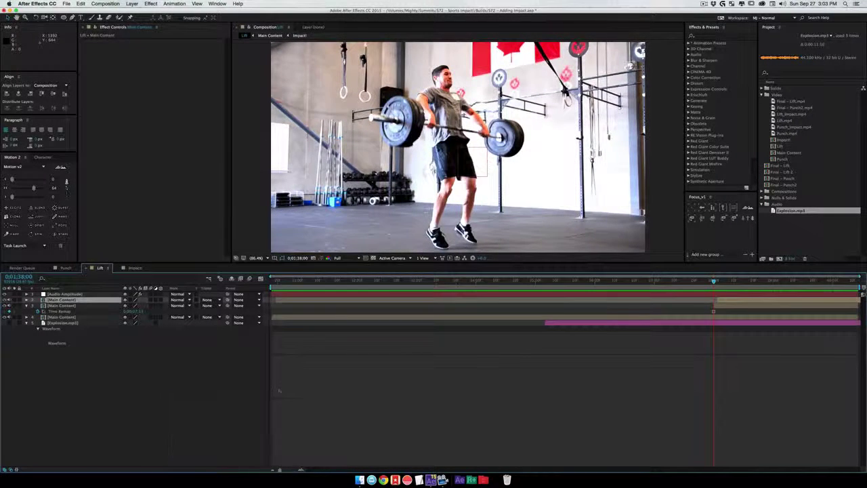
pyautogui.moveTo(68, 300); pyautogui.dragTo(73, 294)
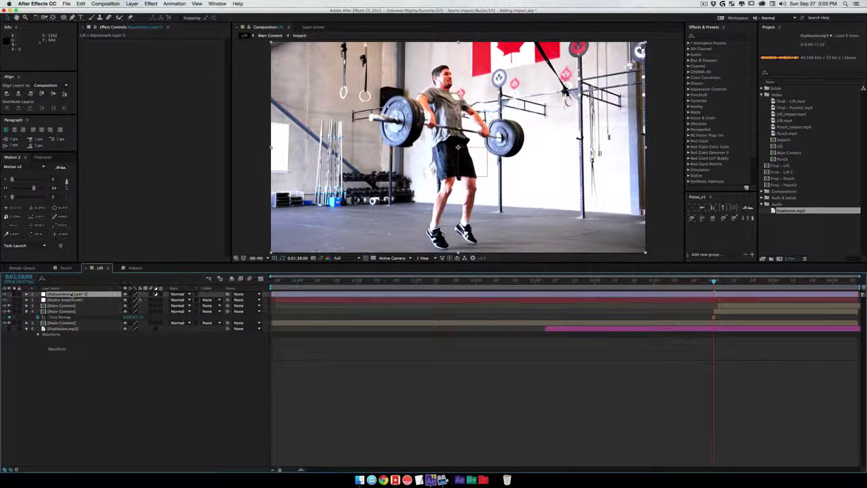
pyautogui.press('Return')
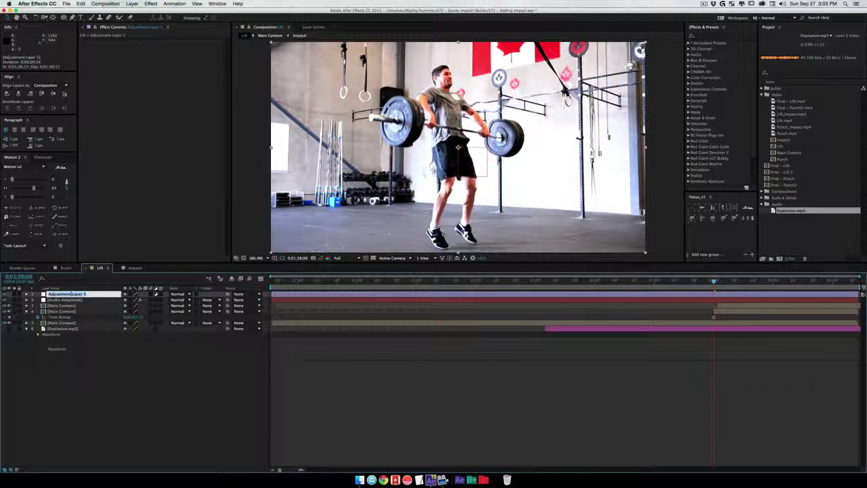
pyautogui.write('Sofer Move')
pyautogui.press('Return')
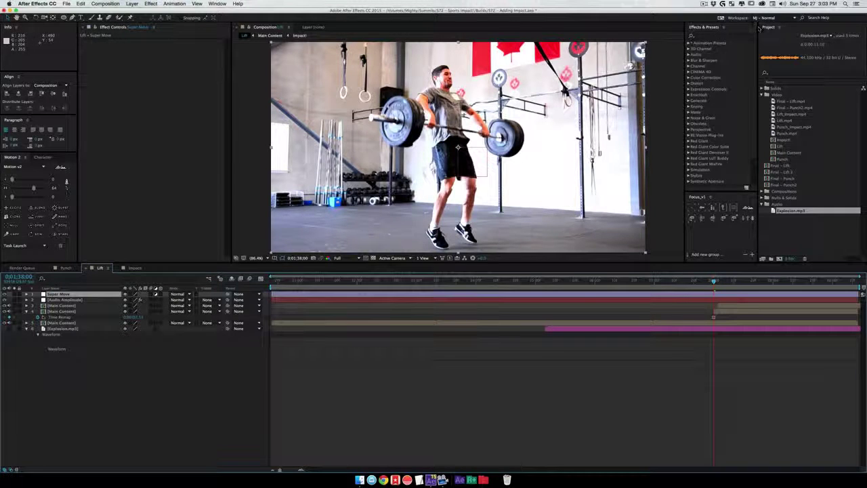
# Find the Optics Compensation effect by searching "optic", apply it to the Super Move layer and clear the search.
pyautogui.click(717, 36)
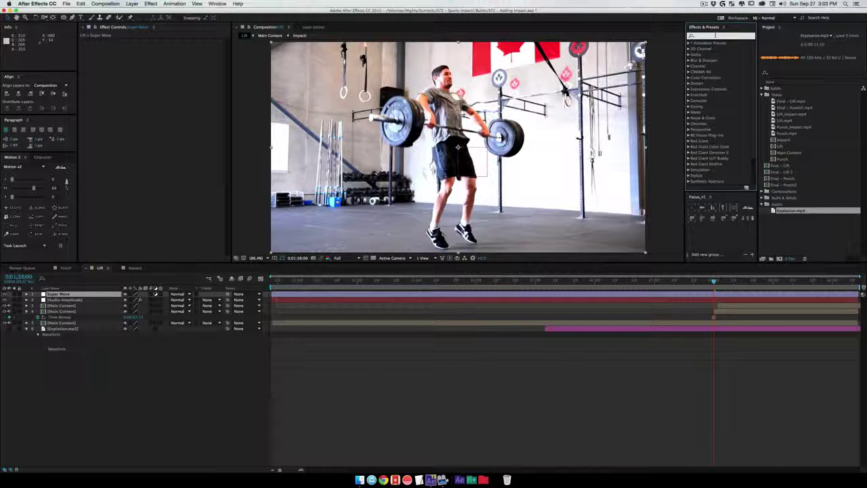
pyautogui.write('optic')
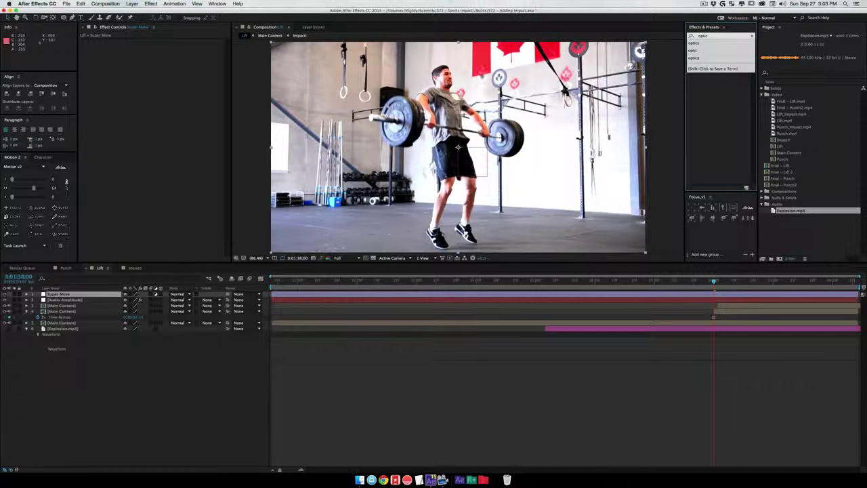
pyautogui.click(712, 105)
pyautogui.click(713, 49)
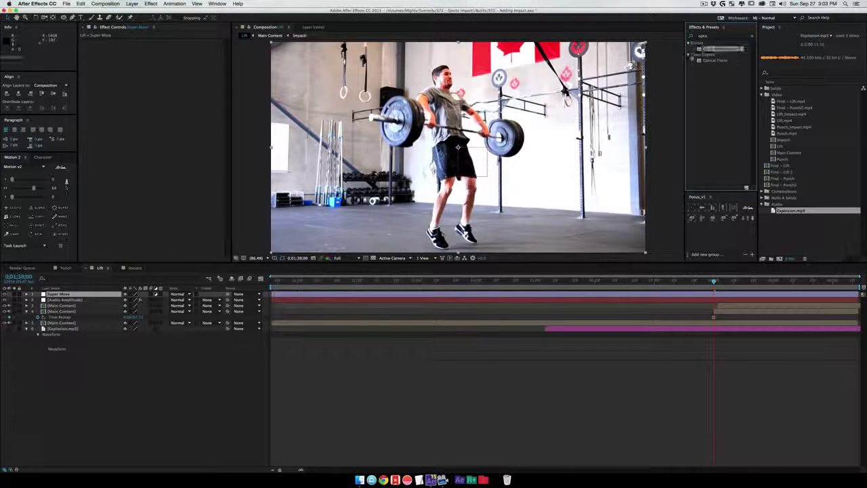
pyautogui.moveTo(57, 296); pyautogui.dragTo(58, 296)
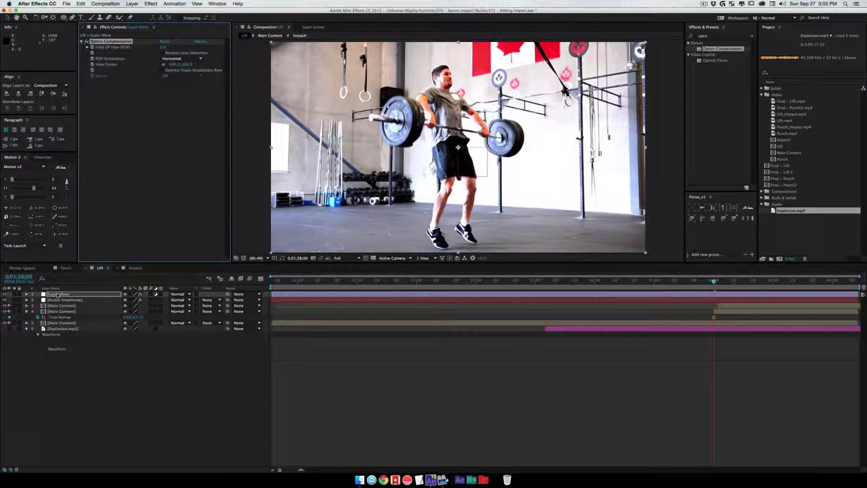
pyautogui.click(750, 37)
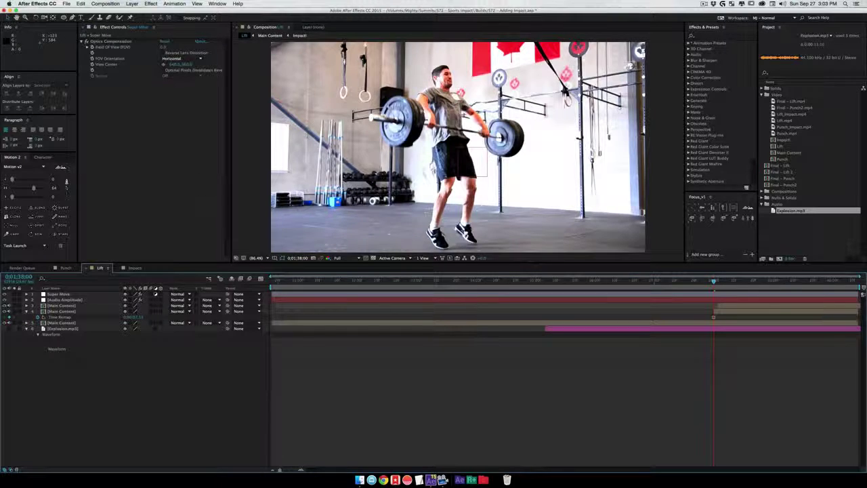
# Increase the Field of View of Optics Compensation and enable Reverse Lens Distortion.
pyautogui.moveTo(162, 48); pyautogui.dragTo(366, 51)
pyautogui.moveTo(271, 53); pyautogui.dragTo(344, 72)
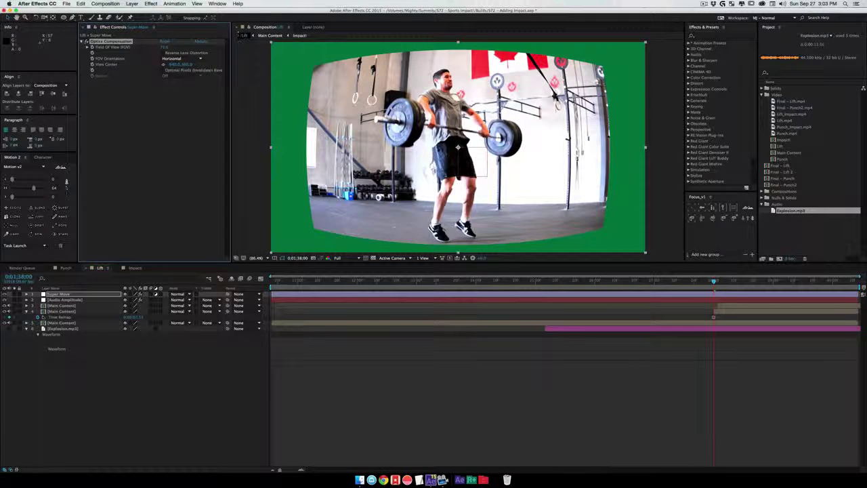
pyautogui.click(179, 53)
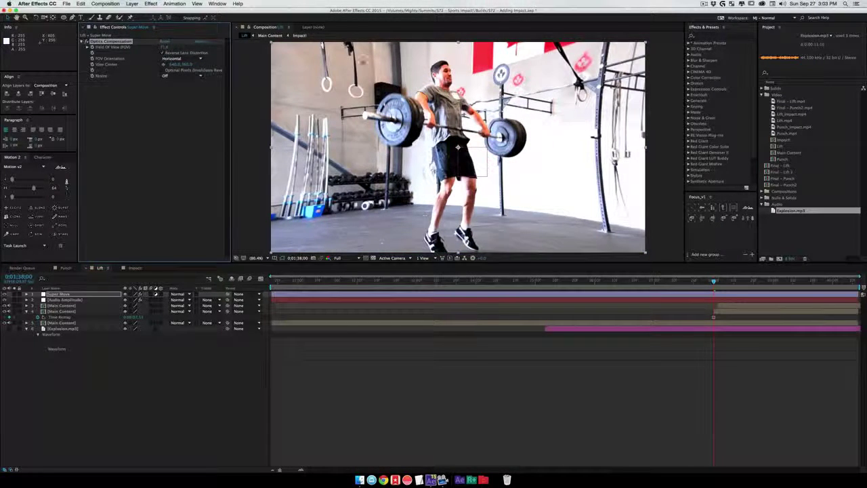
# Try stronger Field of View distortions on Optics Compensation and reset the value to 0.
pyautogui.moveTo(166, 48); pyautogui.dragTo(325, 51)
pyautogui.press('super+z')
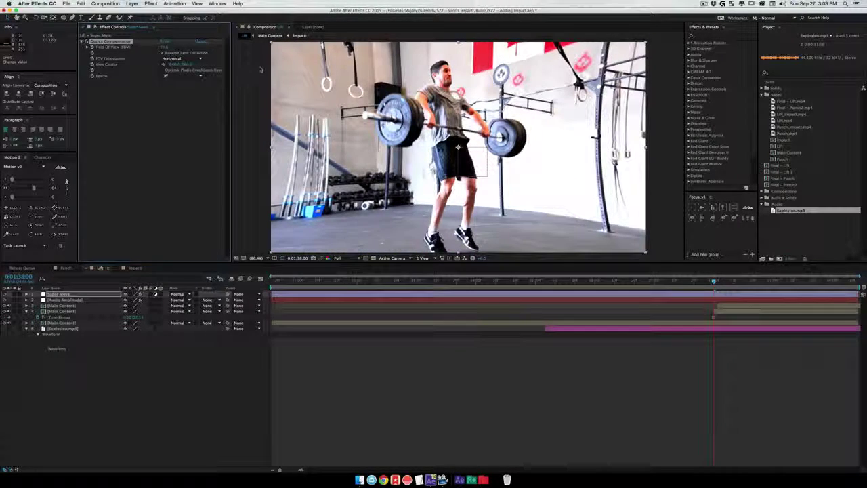
pyautogui.moveTo(166, 47); pyautogui.dragTo(660, 143)
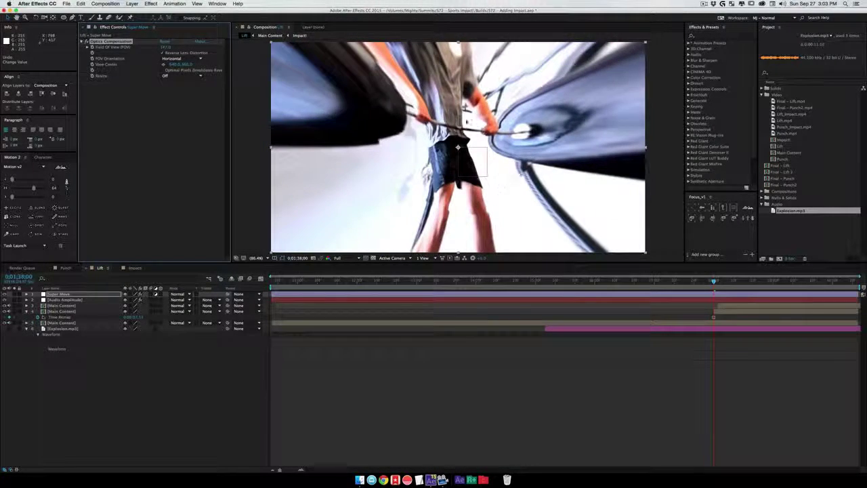
pyautogui.click(165, 47)
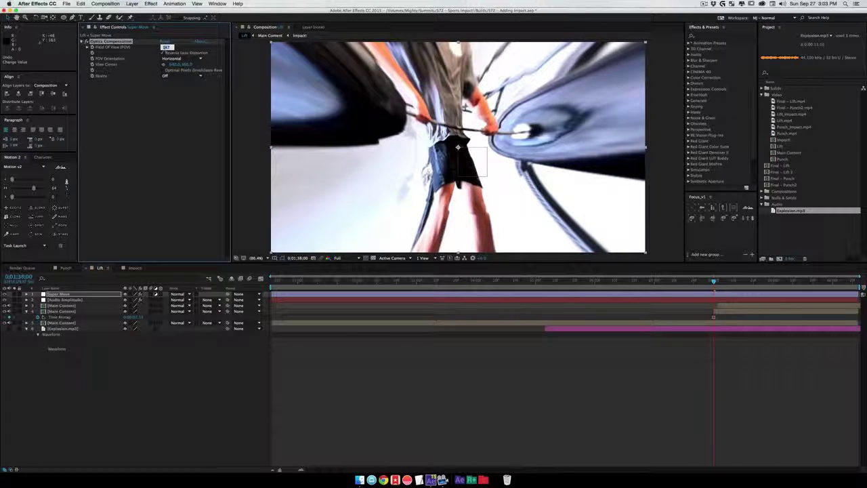
pyautogui.write('0')
pyautogui.press('Return')
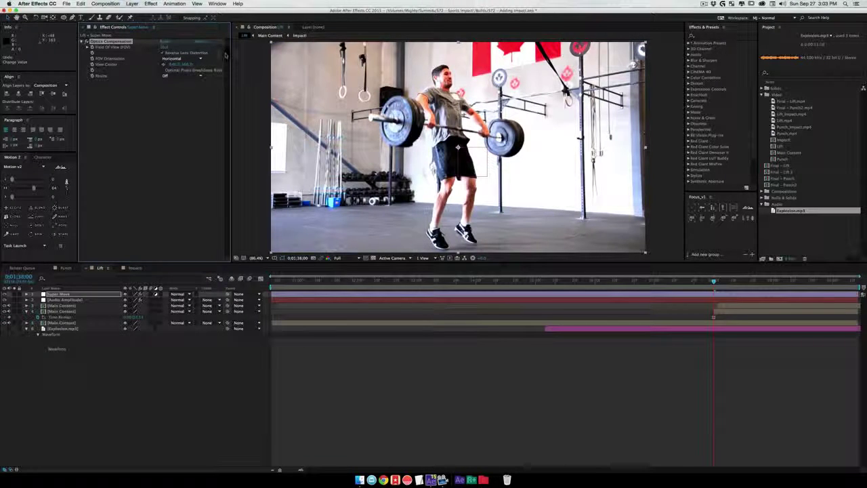
# Keyframe a moderately raised Field of View at 0;01;38;00 and a value of 0 at 0;01;37;24.
pyautogui.moveTo(203, 42); pyautogui.dragTo(260, 37)
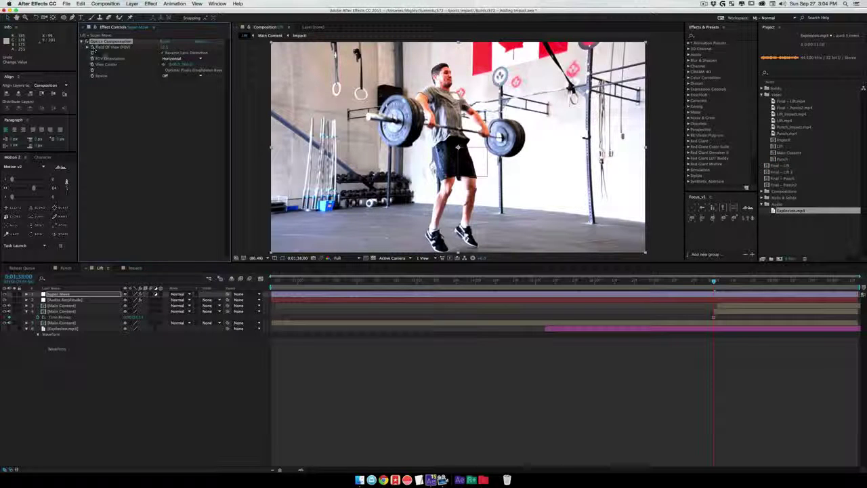
pyautogui.press('u')
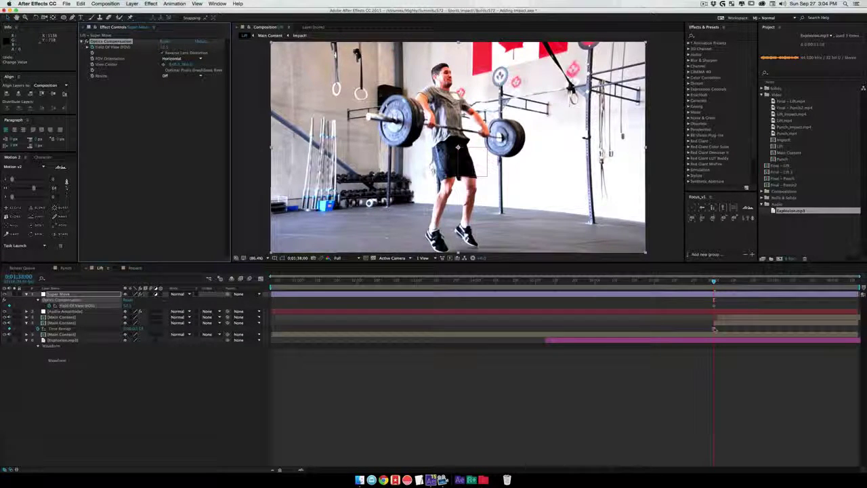
pyautogui.click(701, 281)
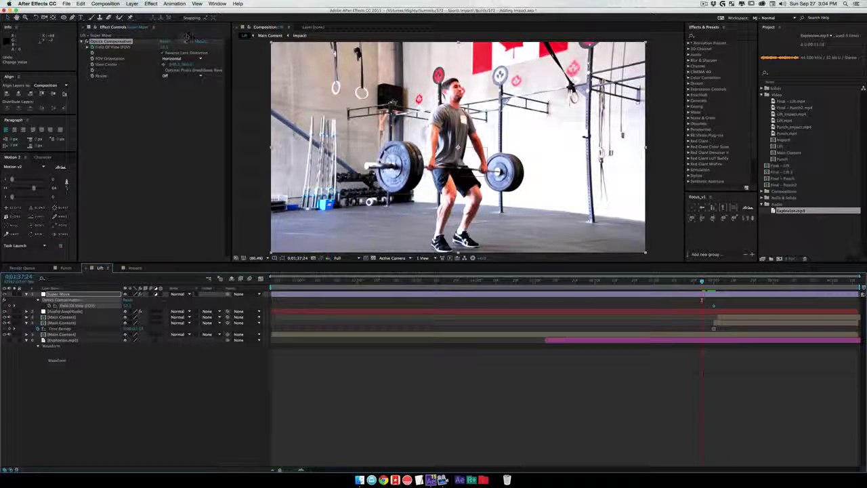
pyautogui.click(164, 48)
pyautogui.write('0')
pyautogui.press('Return')
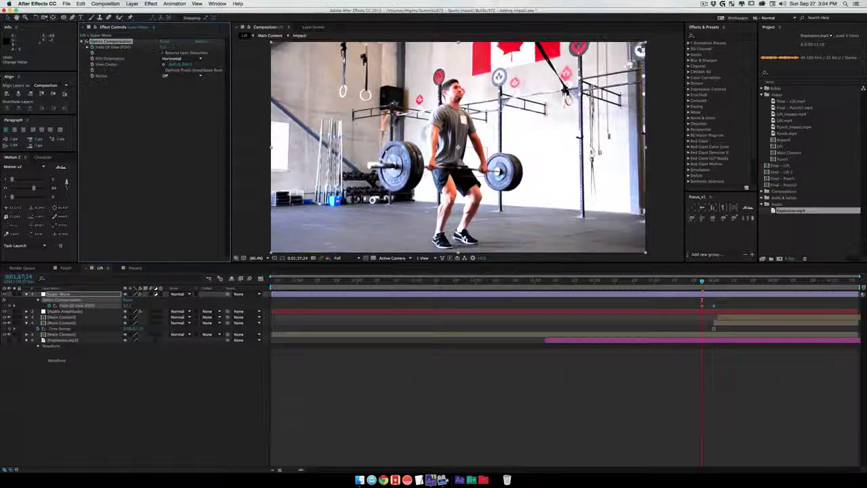
# Set the Field of View keyframe at 0;01;38;00 to 57.3.
pyautogui.press('k')
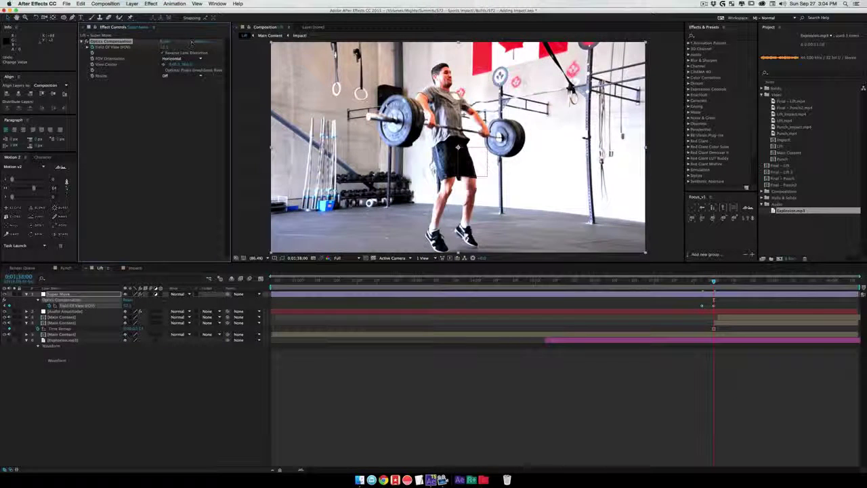
pyautogui.click(754, 302)
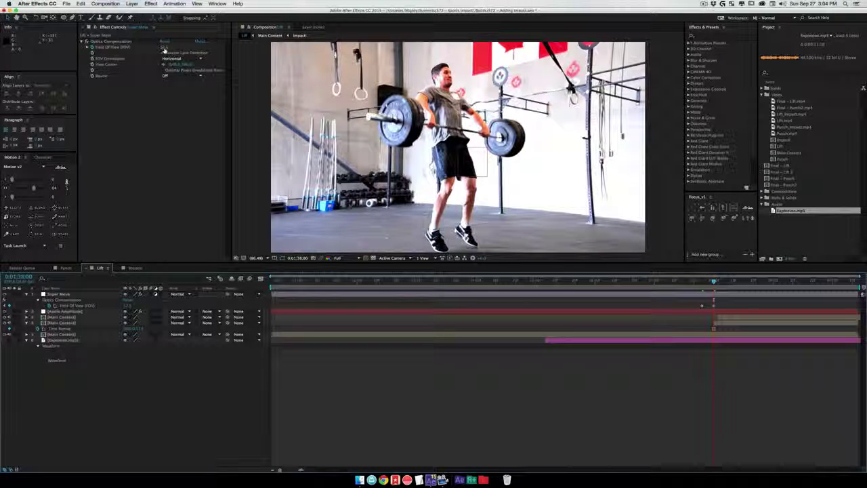
pyautogui.click(111, 41)
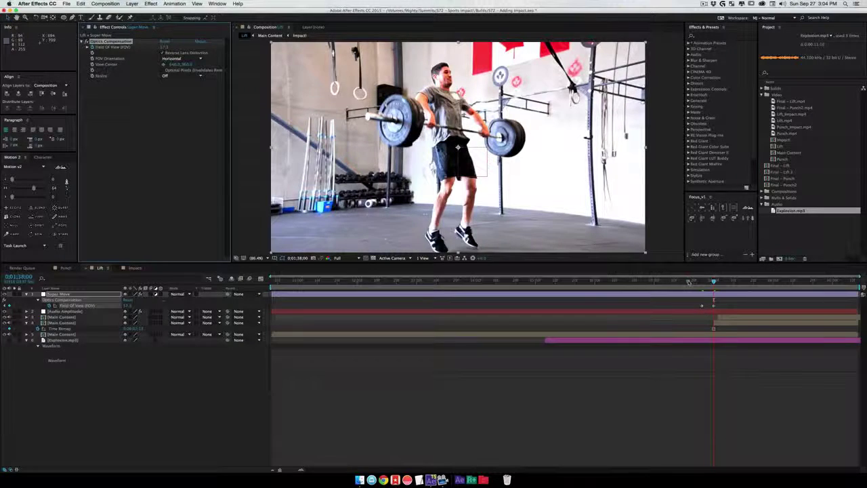
# Preview the lens distortion from just before the first Field of View keyframe.
pyautogui.click(689, 281)
pyautogui.moveTo(689, 282)
pyautogui.mouseDown()
pyautogui.moveTo(742, 281)
pyautogui.moveTo(690, 281)
pyautogui.mouseUp()
pyautogui.press('space')
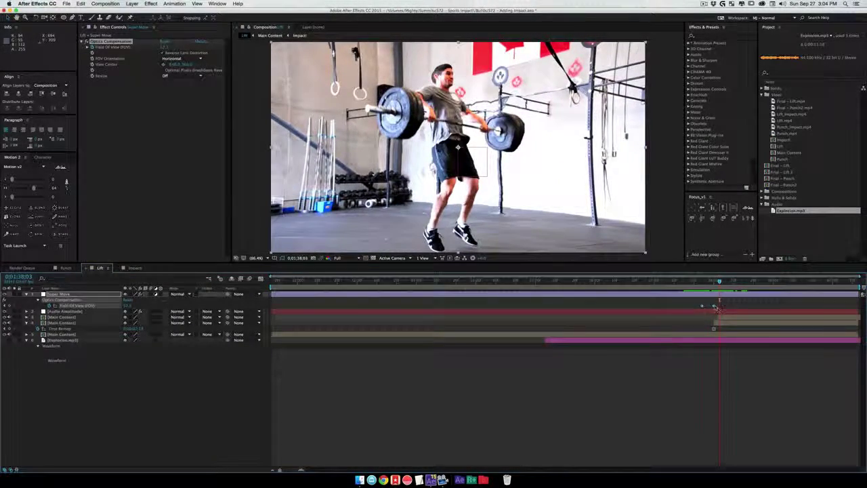
# Ease the motion between the two Field of View keyframes on the Super Move layer.
pyautogui.rightClick(715, 307)
pyautogui.moveTo(747, 384)
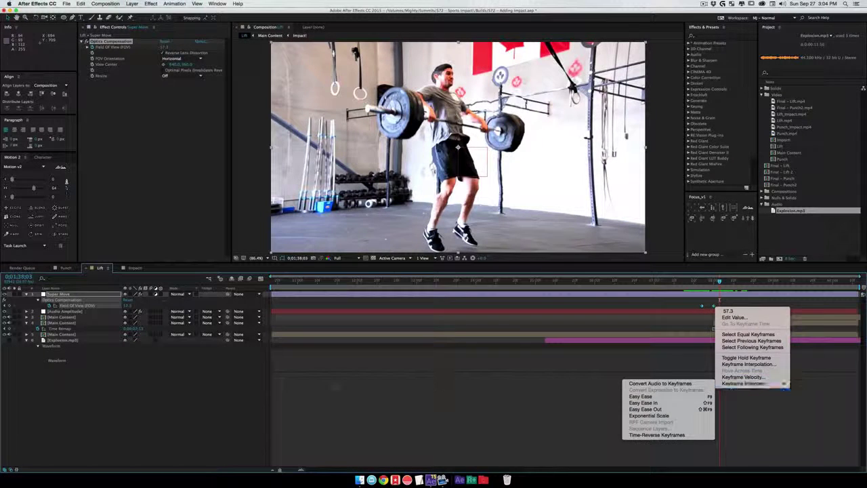
pyautogui.click(691, 395)
pyautogui.click(7, 193)
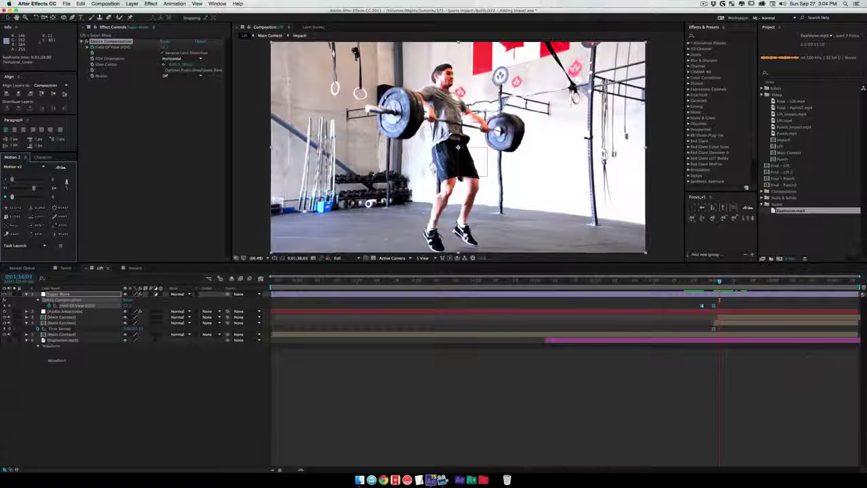
pyautogui.rightClick(713, 305)
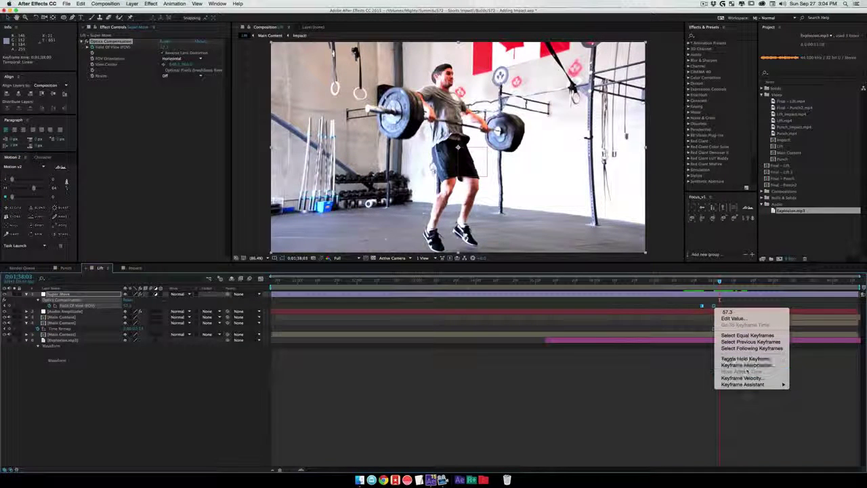
pyautogui.moveTo(745, 384)
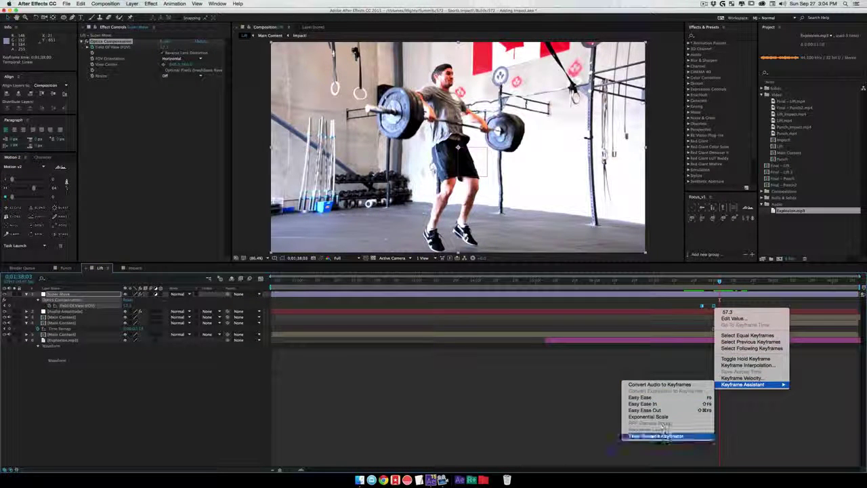
pyautogui.click(745, 365)
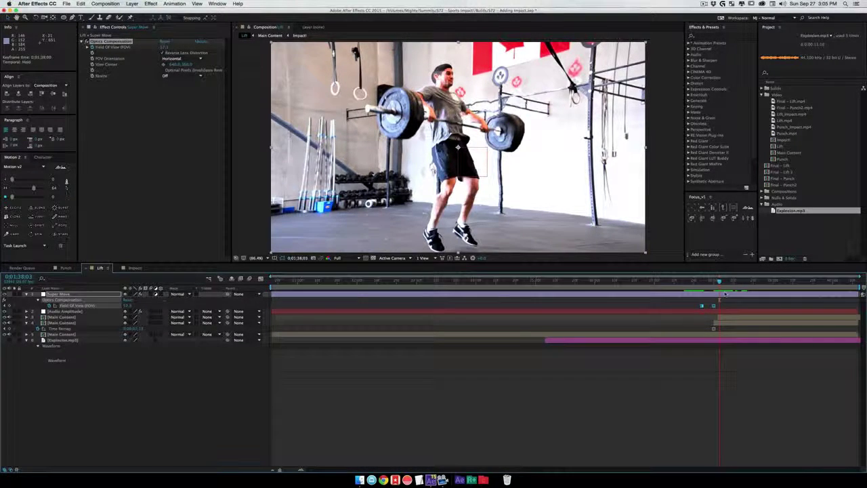
# Play back and scrub through the lift to review the eased distortion around the keyframes.
pyautogui.moveTo(720, 282); pyautogui.dragTo(673, 291)
pyautogui.press('space')
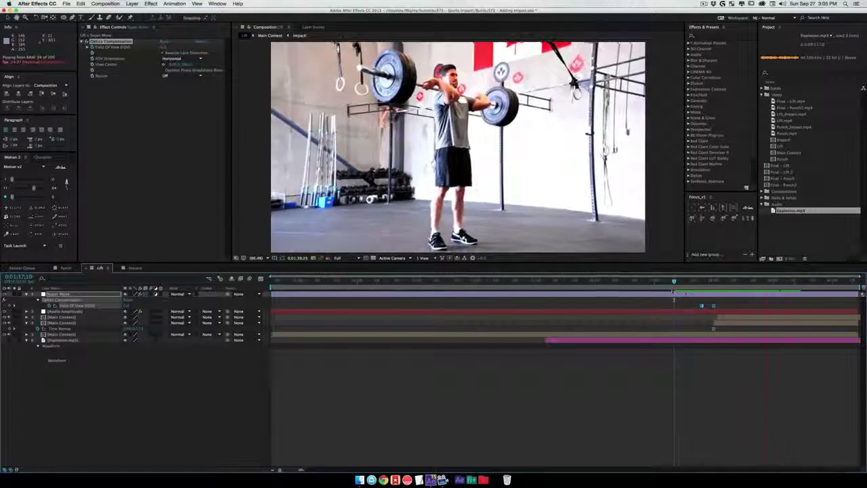
pyautogui.click(679, 285)
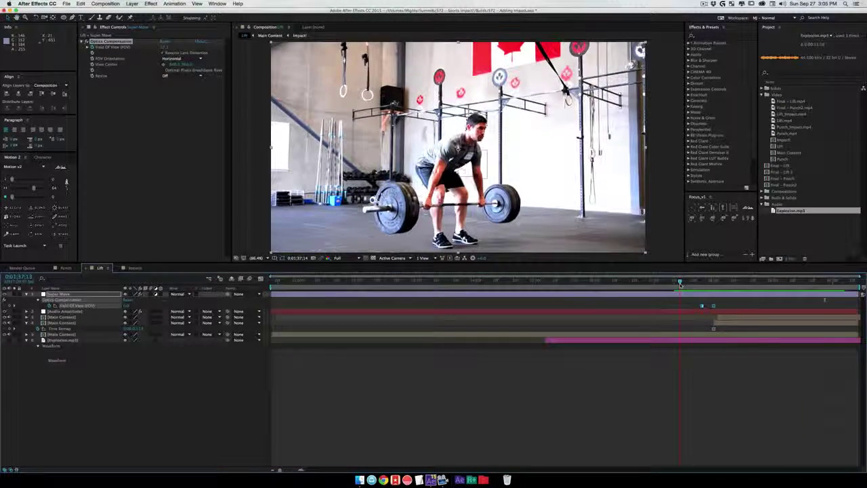
pyautogui.press('space')
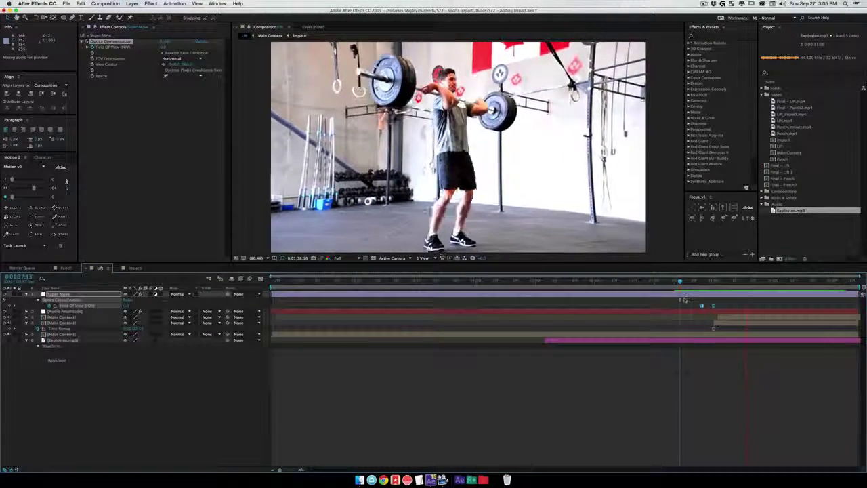
pyautogui.click(705, 282)
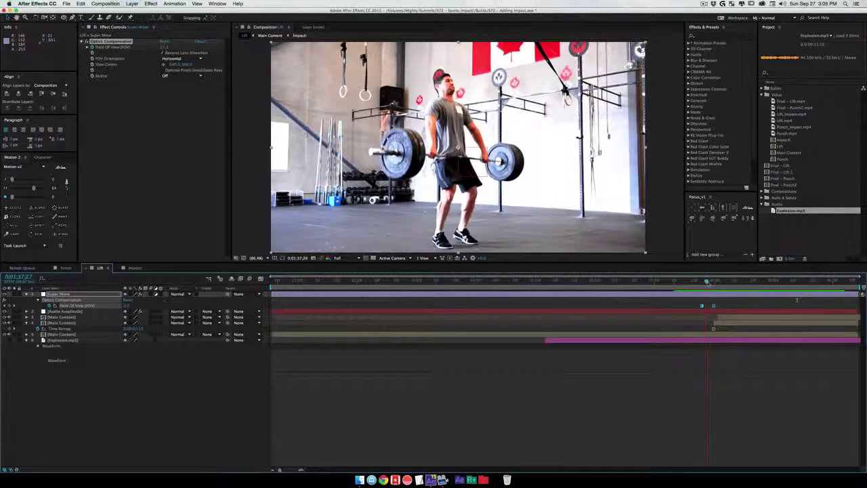
pyautogui.moveTo(707, 281); pyautogui.dragTo(728, 286)
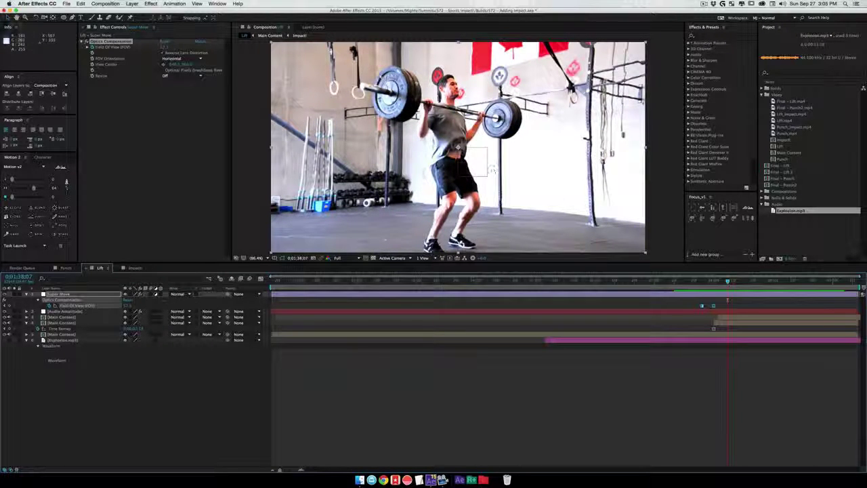
pyautogui.click(720, 299)
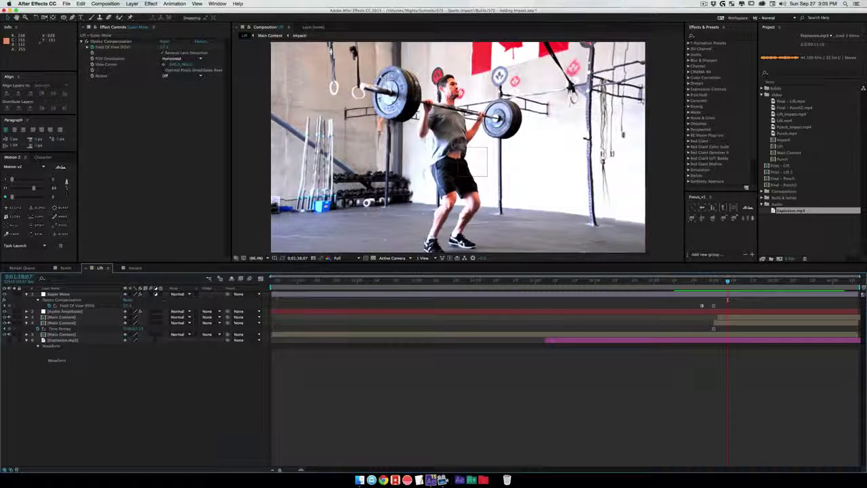
# Reposition the Optics Compensation View Center of the Super Move layer onto the lifter's torso.
pyautogui.click(67, 294)
pyautogui.click(163, 64)
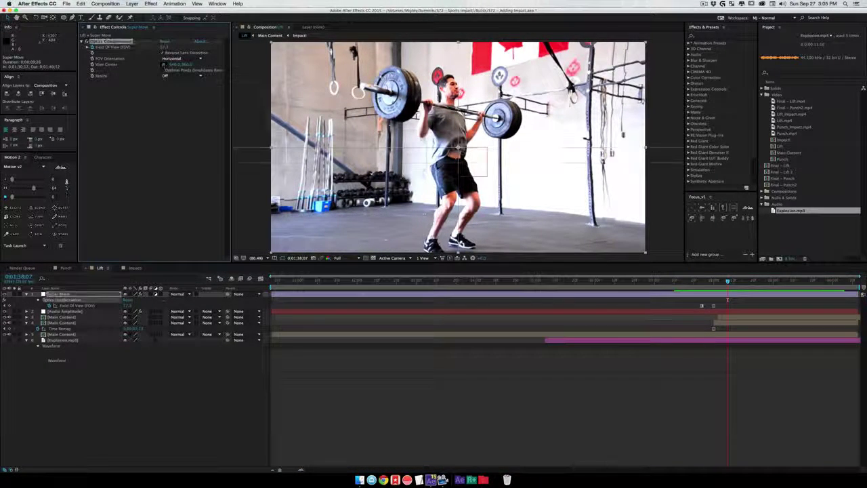
pyautogui.click(441, 164)
pyautogui.moveTo(441, 164)
pyautogui.mouseDown()
pyautogui.moveTo(498, 175)
pyautogui.moveTo(536, 166)
pyautogui.moveTo(532, 112)
pyautogui.moveTo(541, 83)
pyautogui.moveTo(400, 193)
pyautogui.moveTo(552, 220)
pyautogui.moveTo(352, 149)
pyautogui.moveTo(580, 195)
pyautogui.moveTo(518, 101)
pyautogui.moveTo(420, 112)
pyautogui.moveTo(455, 158)
pyautogui.mouseUp()
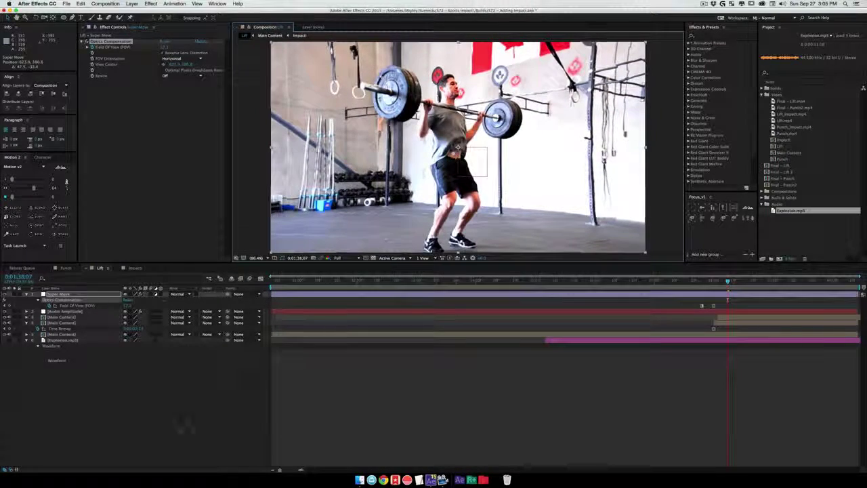
pyautogui.click(185, 426)
# Preview the lift with the re-centred distortion and inspect the Audio Amplitude and Main Content layers around the lift.
pyautogui.click(692, 281)
pyautogui.press('space')
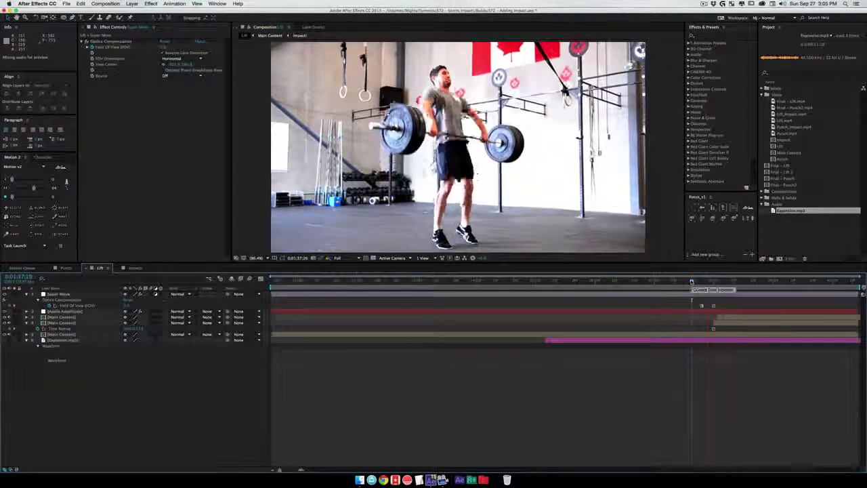
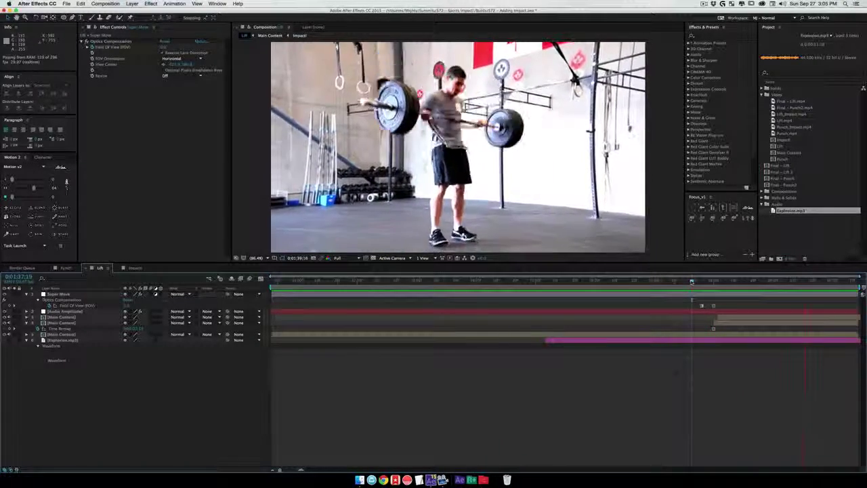
pyautogui.click(76, 311)
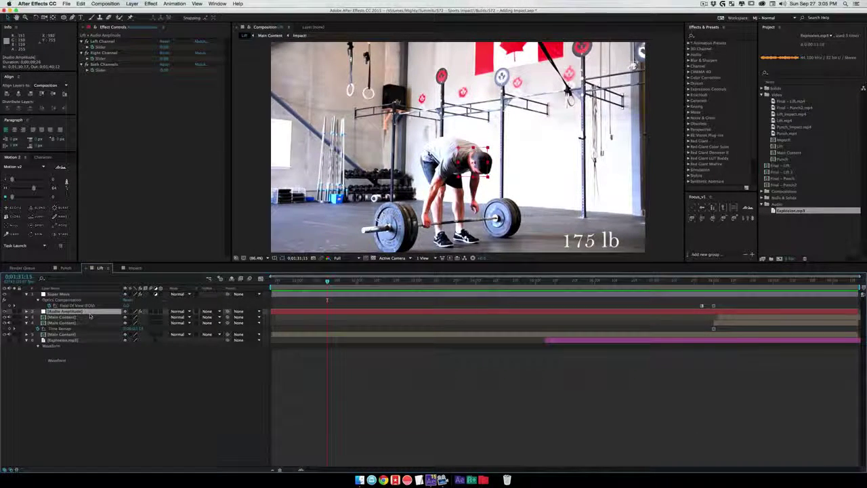
pyautogui.click(77, 323)
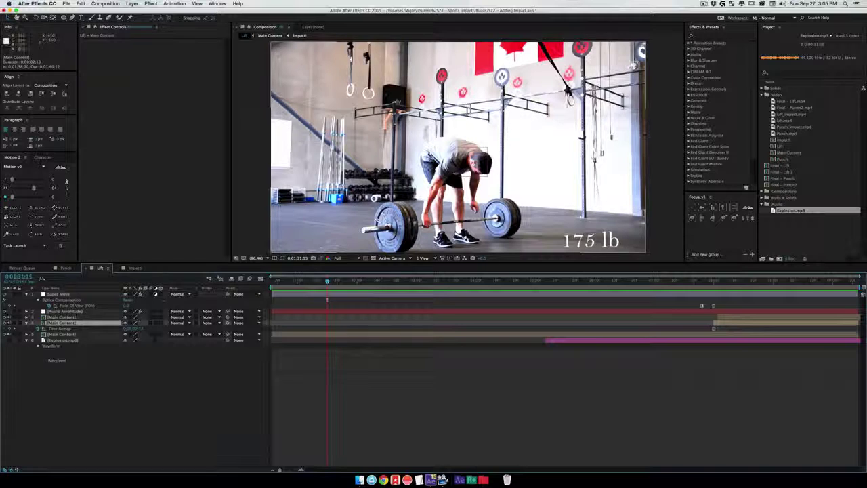
pyautogui.click(706, 283)
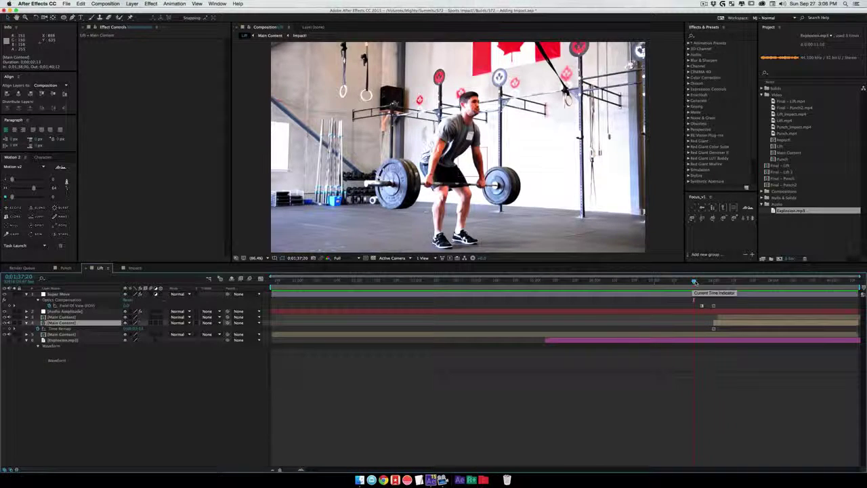
pyautogui.moveTo(694, 281)
pyautogui.mouseDown()
pyautogui.moveTo(722, 281)
pyautogui.moveTo(690, 283)
pyautogui.mouseUp()
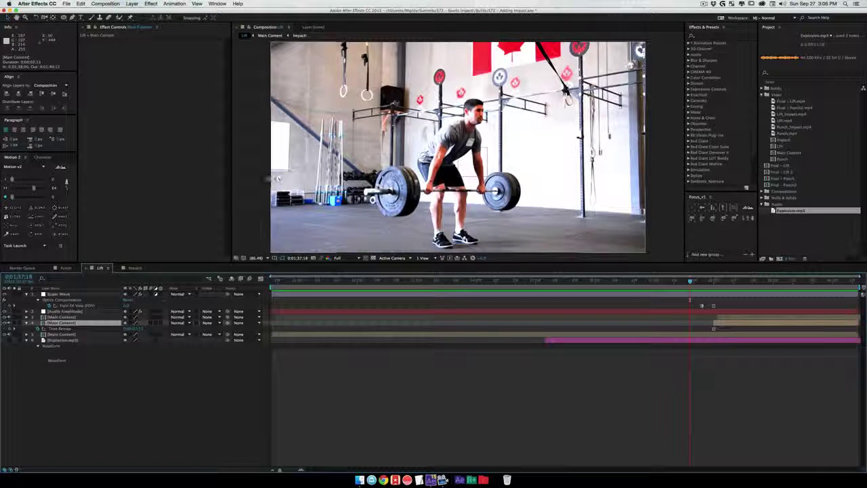
# Switch to the Punch composition and play and scrub through the footage to find the moment of impact.
pyautogui.click(66, 268)
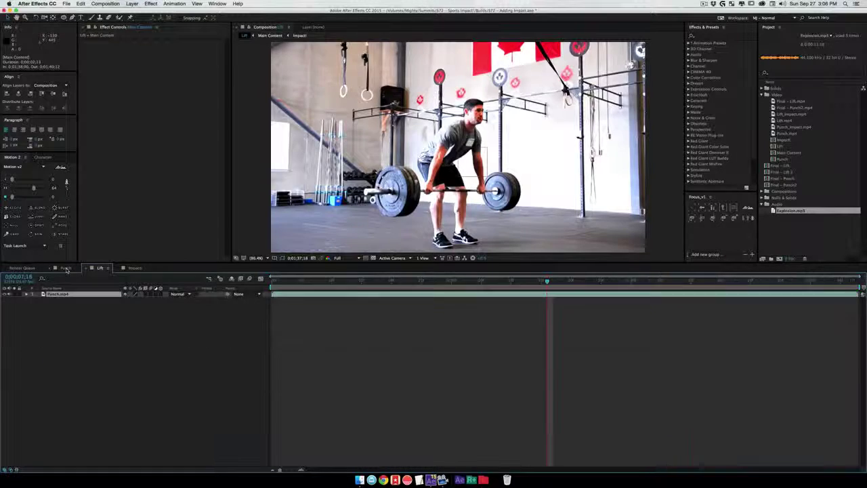
pyautogui.click(114, 333)
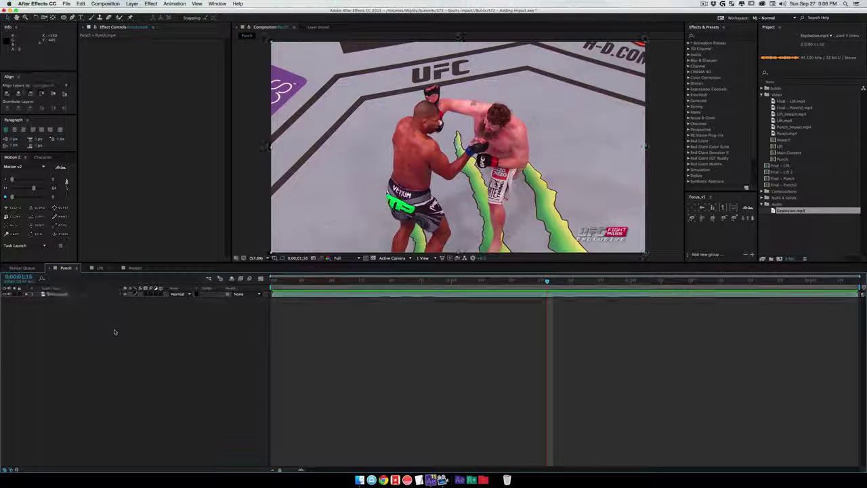
pyautogui.moveTo(544, 280); pyautogui.dragTo(486, 280)
pyautogui.press('KP_0')
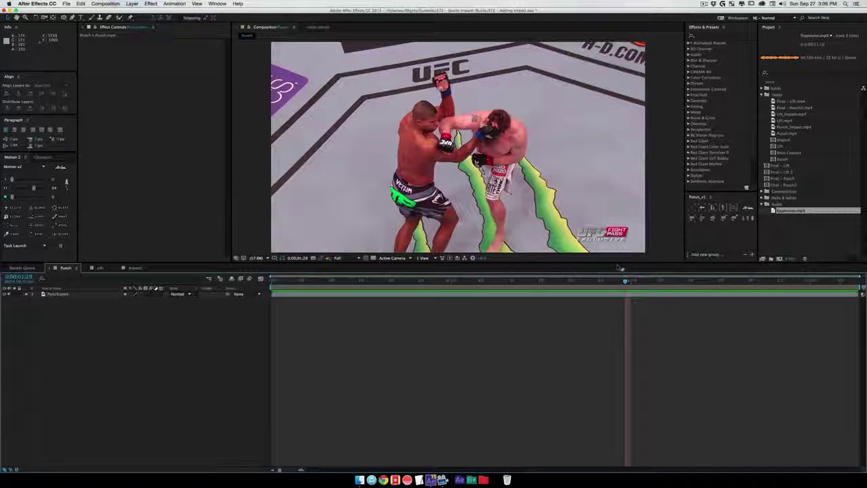
pyautogui.moveTo(623, 280); pyautogui.dragTo(609, 284)
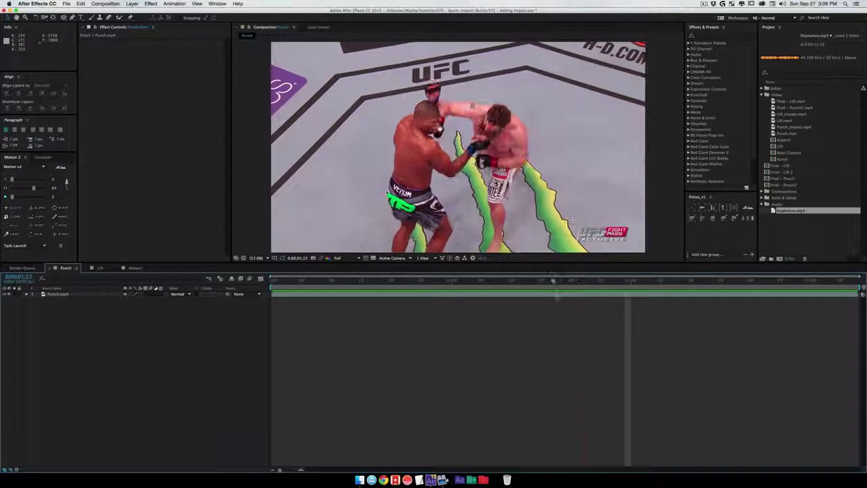
# At 0;00;01;17, draw a closed yellow beam shape with the Pen tool from the struck fighter's jaw past the frame's lower-left edge.
pyautogui.click(554, 281)
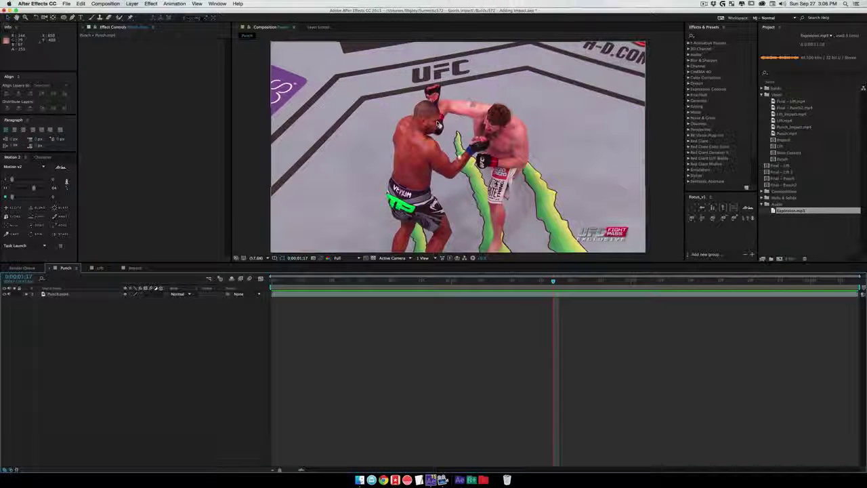
pyautogui.moveTo(461, 160); pyautogui.dragTo(488, 131)
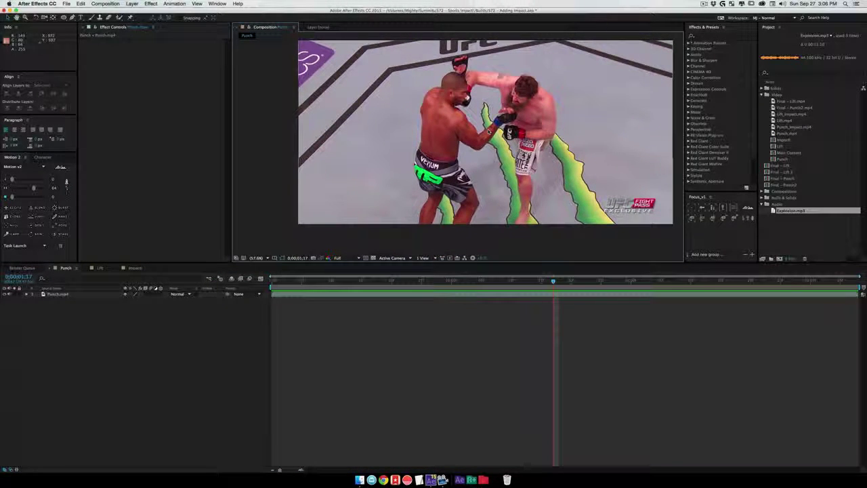
pyautogui.press('g')
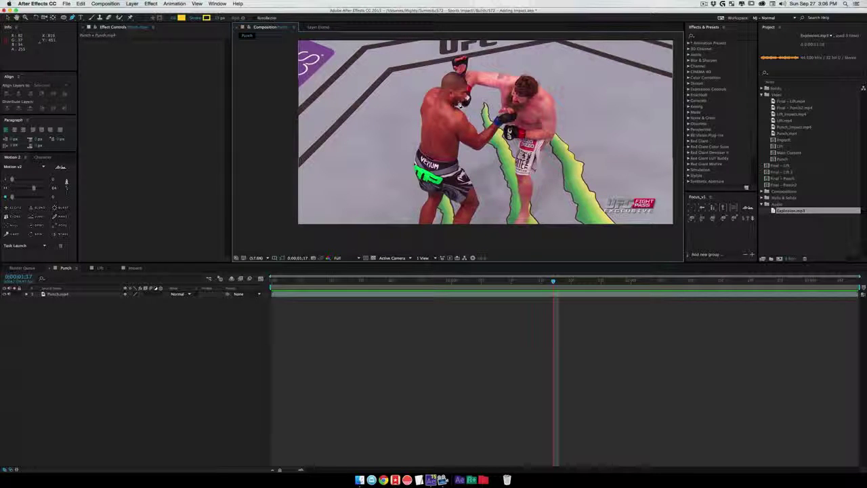
pyautogui.click(456, 102)
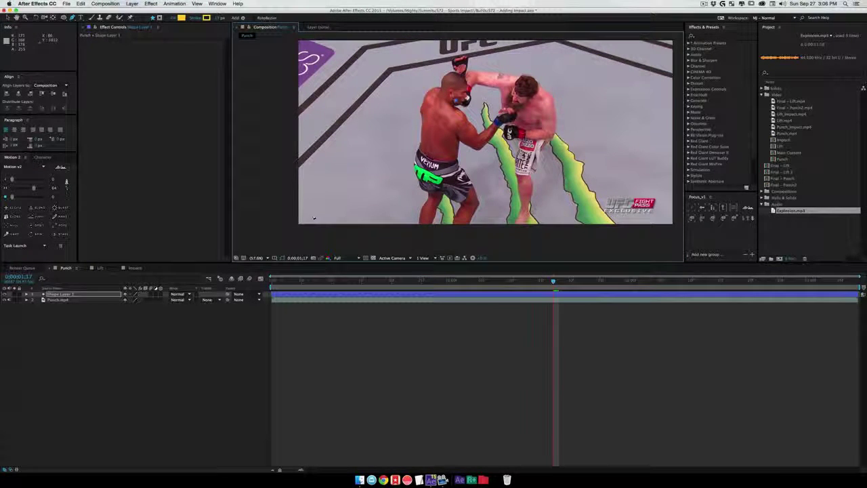
pyautogui.click(288, 235)
pyautogui.click(377, 250)
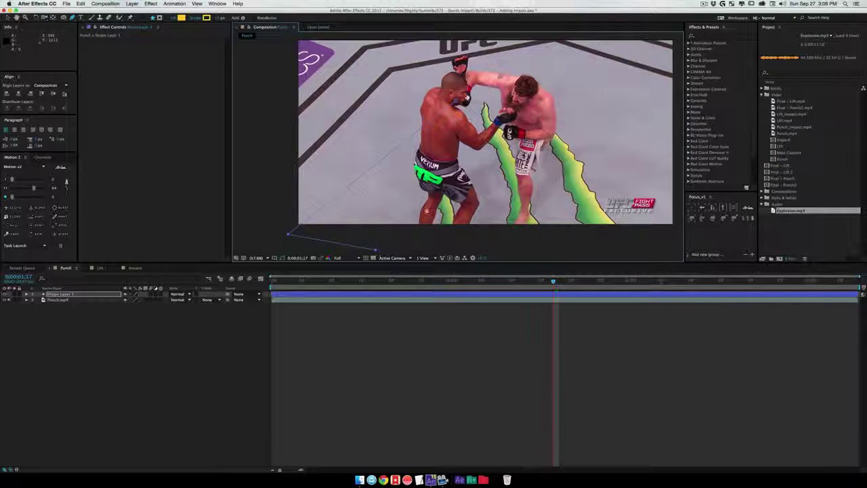
pyautogui.click(415, 232)
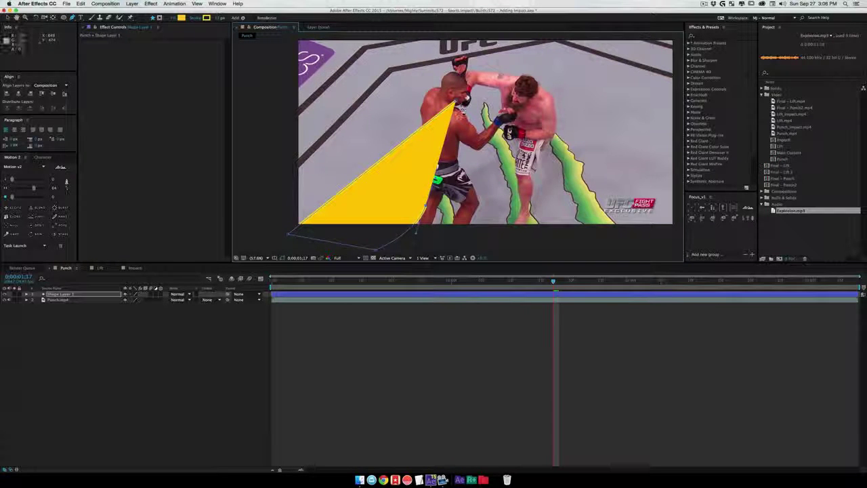
pyautogui.moveTo(456, 102); pyautogui.dragTo(465, 102)
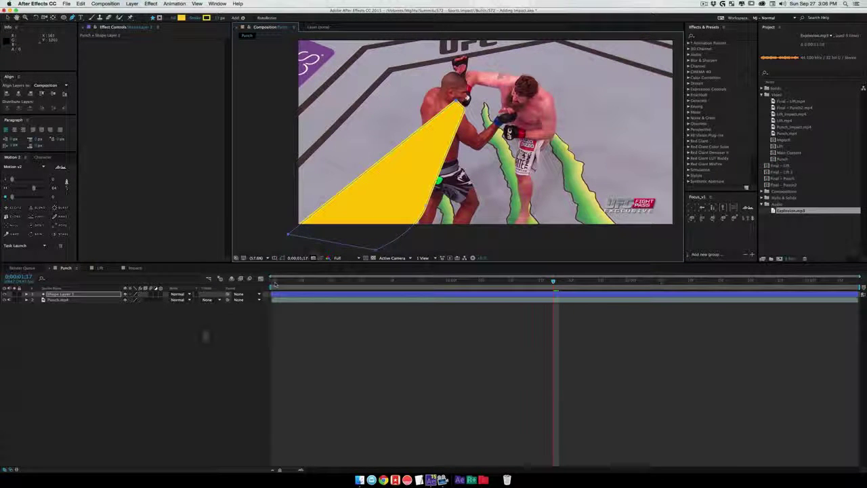
# Start keyframing the yellow shape's Path at 0;00;01;17 and show only its keyframed properties.
pyautogui.keyDown('super'); pyautogui.click(27, 294); pyautogui.keyUp('super')
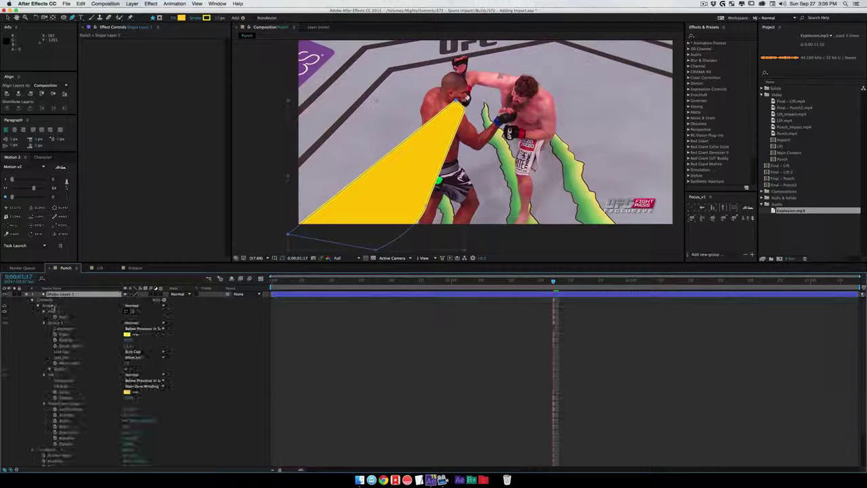
pyautogui.click(56, 317)
pyautogui.press('u')
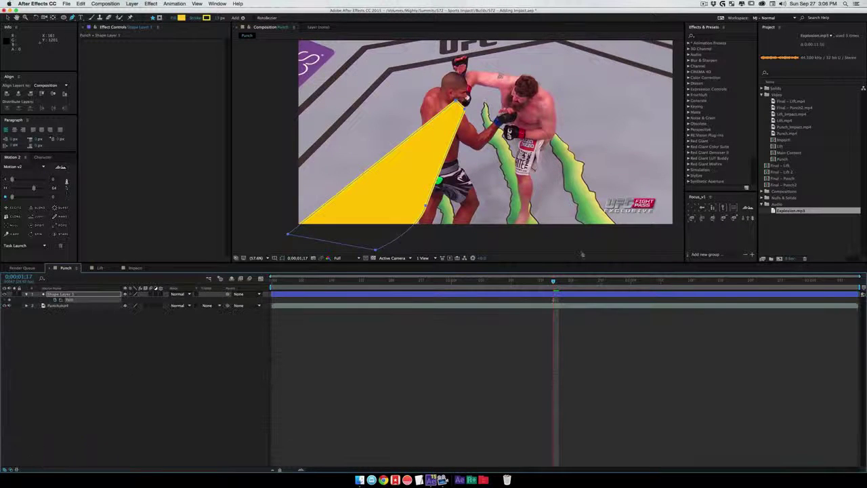
# At 0;00;01;24, move the shape's jaw and lower points to narrow it into a thin beam towards the frame's lower-left corner.
pyautogui.moveTo(568, 284); pyautogui.dragTo(595, 282)
pyautogui.press('v')
pyautogui.click(464, 107)
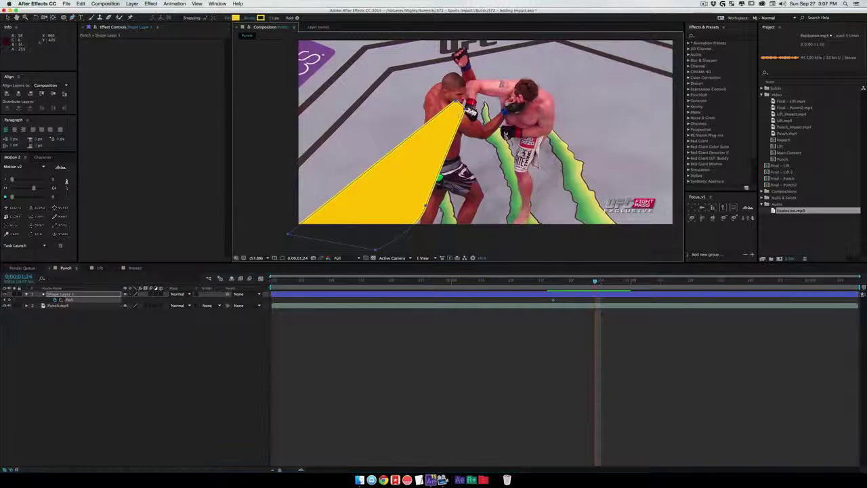
pyautogui.moveTo(464, 106); pyautogui.dragTo(449, 111)
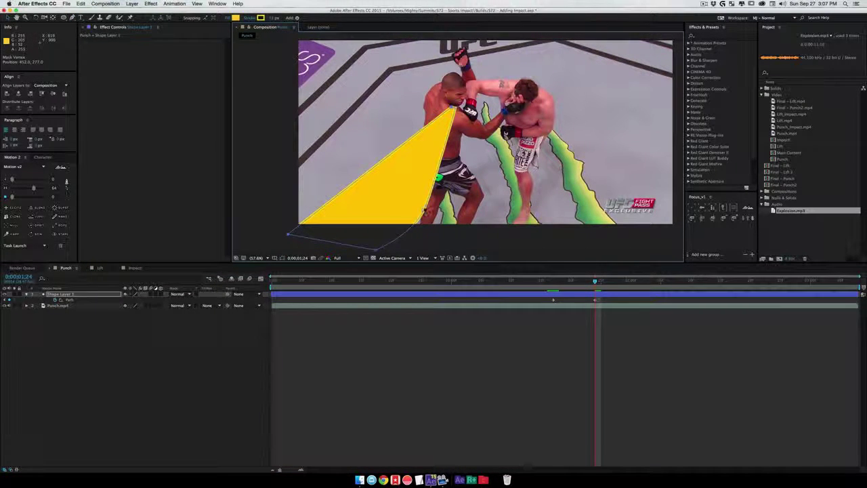
pyautogui.moveTo(423, 212); pyautogui.dragTo(295, 240)
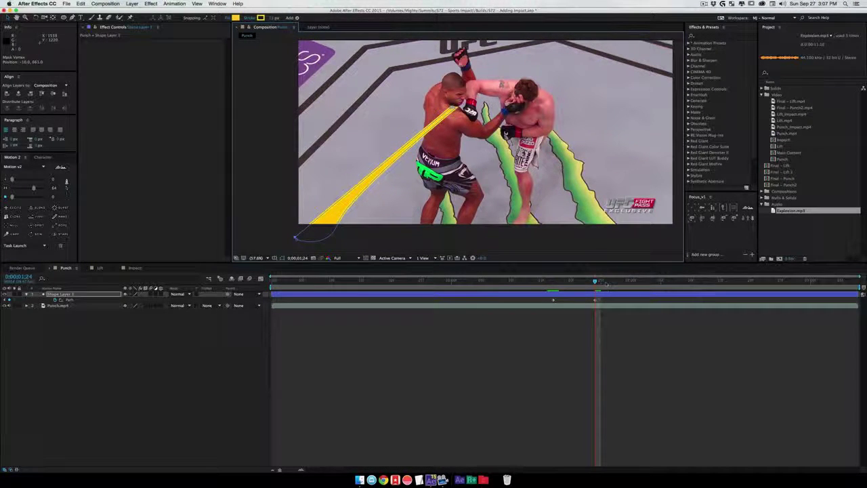
# At 0;00;02;00, pull the beam's jaw-end points out past the frame's lower-left corner and preview the path animation.
pyautogui.click(631, 281)
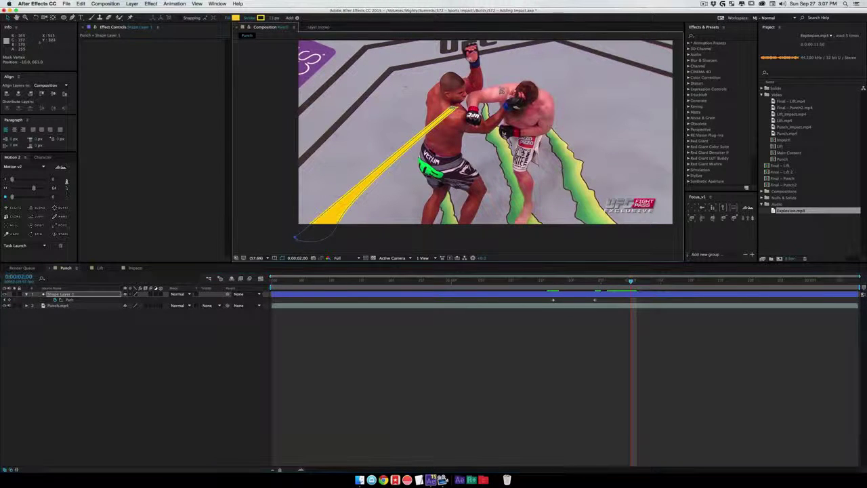
pyautogui.moveTo(453, 108); pyautogui.dragTo(330, 242)
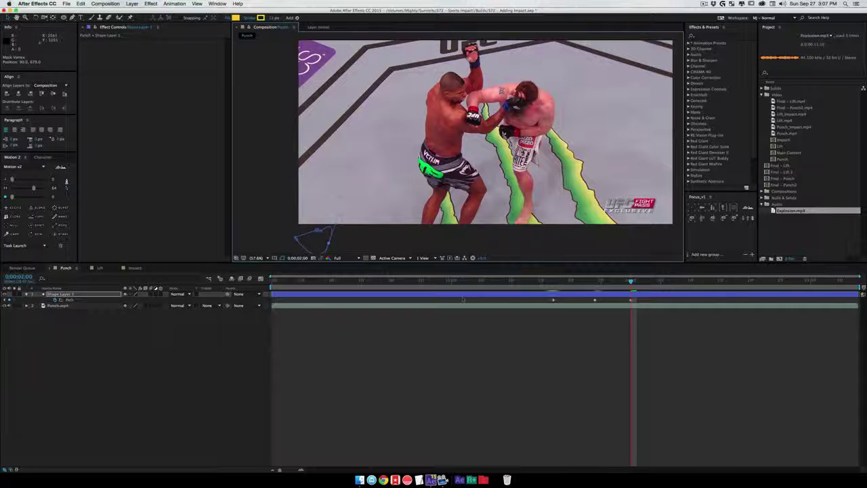
pyautogui.press('space')
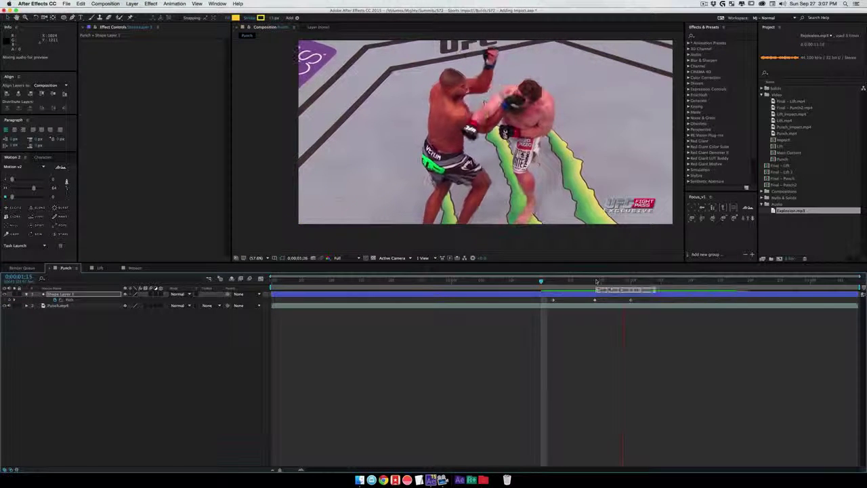
pyautogui.click(546, 284)
pyautogui.press('space')
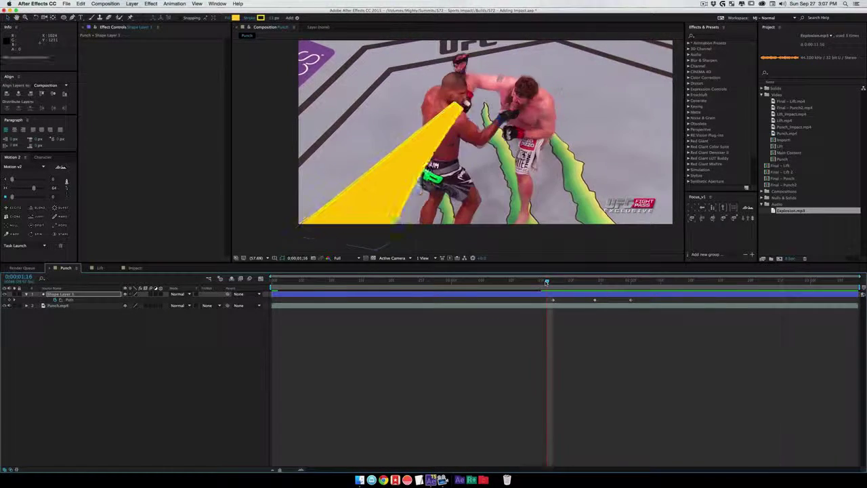
# At 0;00;01;14, gather all the shape's path points into a small blob at the struck fighter's jaw.
pyautogui.moveTo(547, 284); pyautogui.dragTo(535, 283)
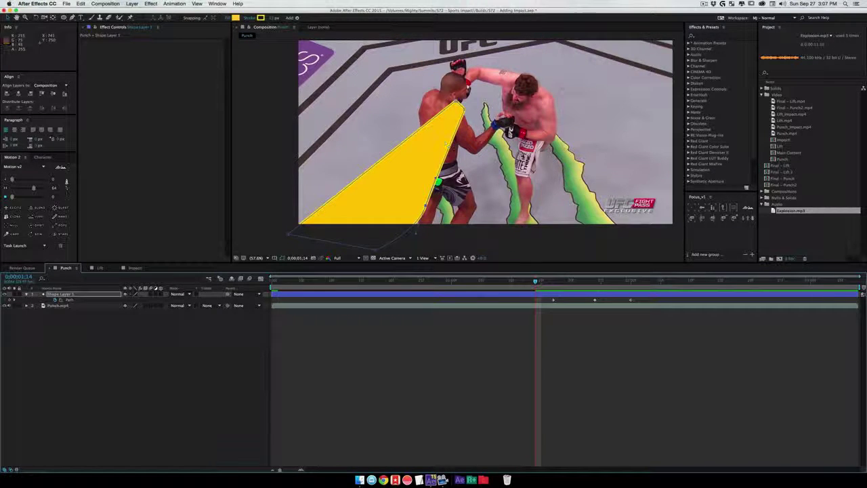
pyautogui.click(459, 103)
pyautogui.moveTo(459, 103); pyautogui.dragTo(467, 88)
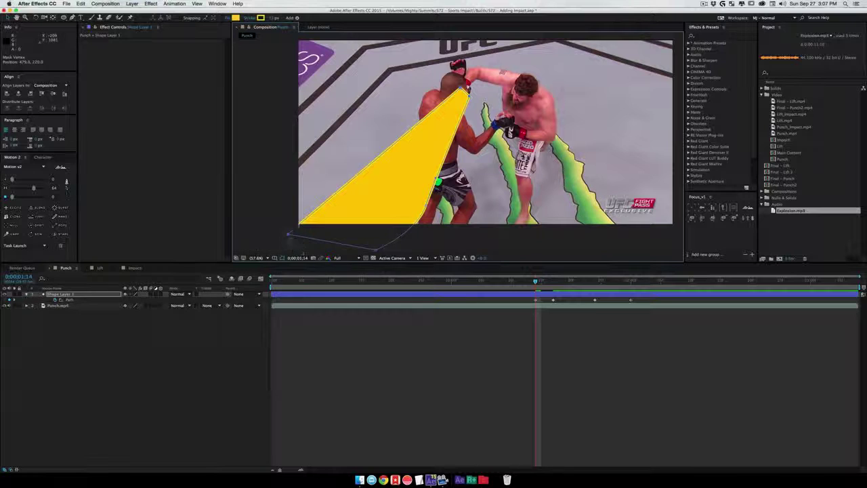
pyautogui.moveTo(288, 234); pyautogui.dragTo(448, 98)
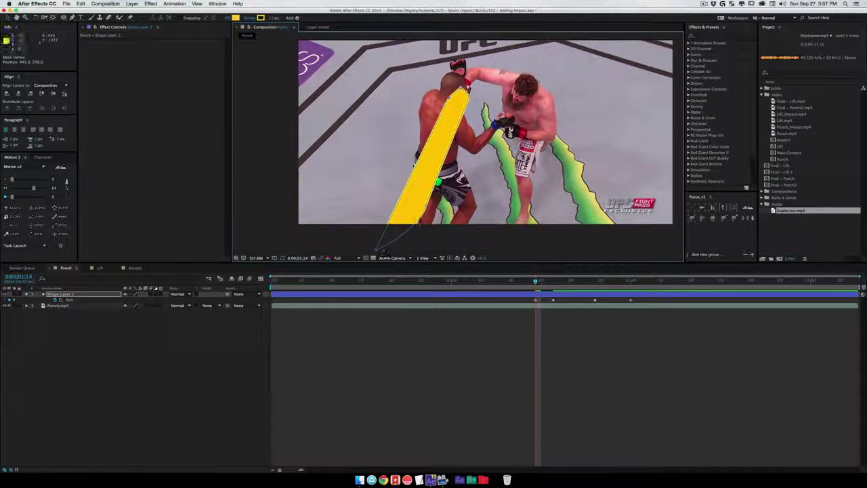
pyautogui.moveTo(425, 213); pyautogui.dragTo(472, 102)
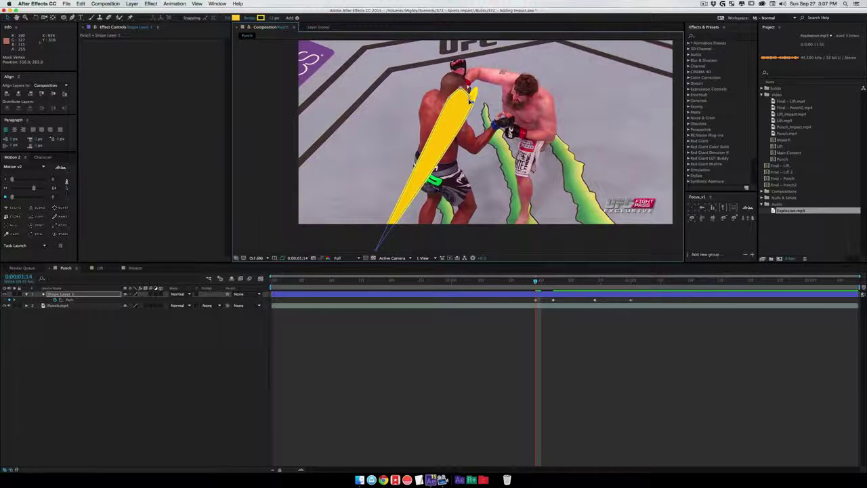
pyautogui.moveTo(375, 252); pyautogui.dragTo(458, 103)
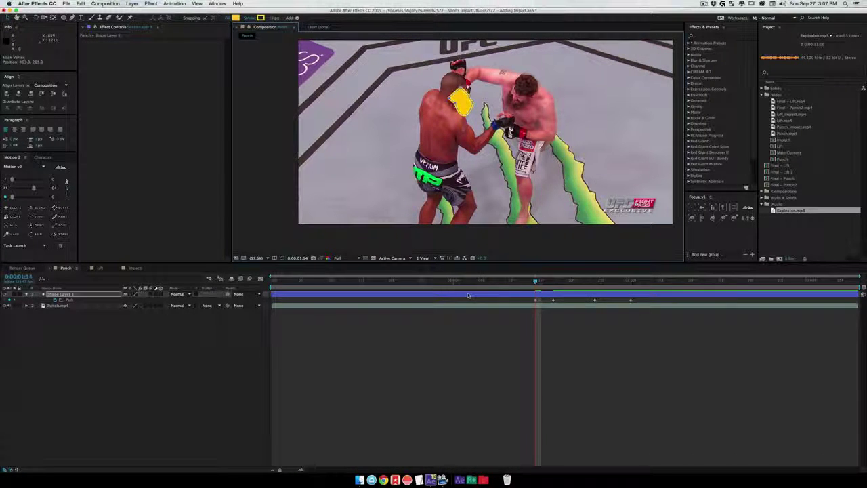
# Keyframe the shape layer's opacity at 0;00;01;14 and make it fully transparent at 0;00;01;12.
pyautogui.click(60, 295)
pyautogui.press('t')
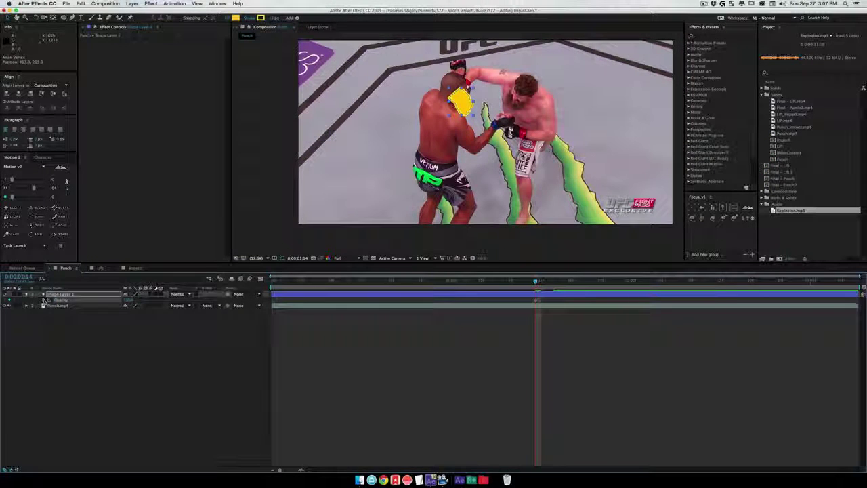
pyautogui.click(43, 299)
pyautogui.press('u')
pyautogui.press('pageup')
pyautogui.press('pageup')
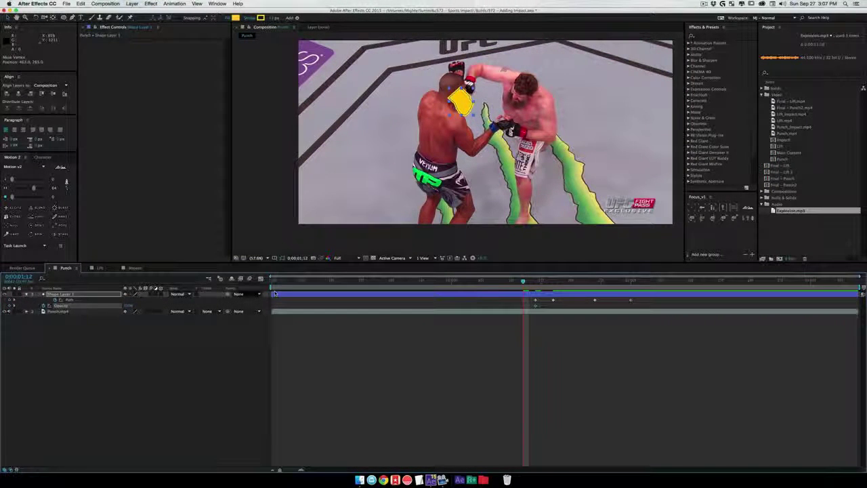
pyautogui.moveTo(129, 305); pyautogui.dragTo(101, 305)
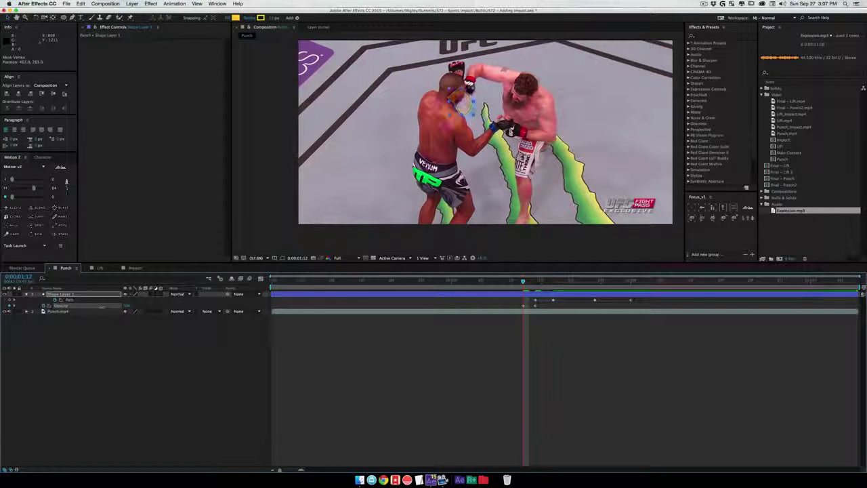
# Delay the full-opacity keyframe to 0;00;01;16, preview the fade-in and return to 0;00;01;18.
pyautogui.click(160, 376)
pyautogui.moveTo(535, 306); pyautogui.dragTo(541, 306)
pyautogui.press('space')
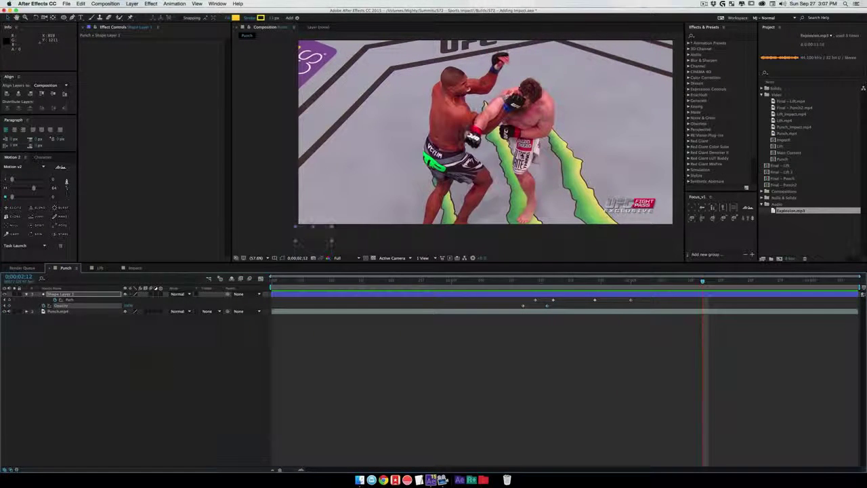
pyautogui.moveTo(523, 281); pyautogui.dragTo(558, 282)
pyautogui.click(708, 36)
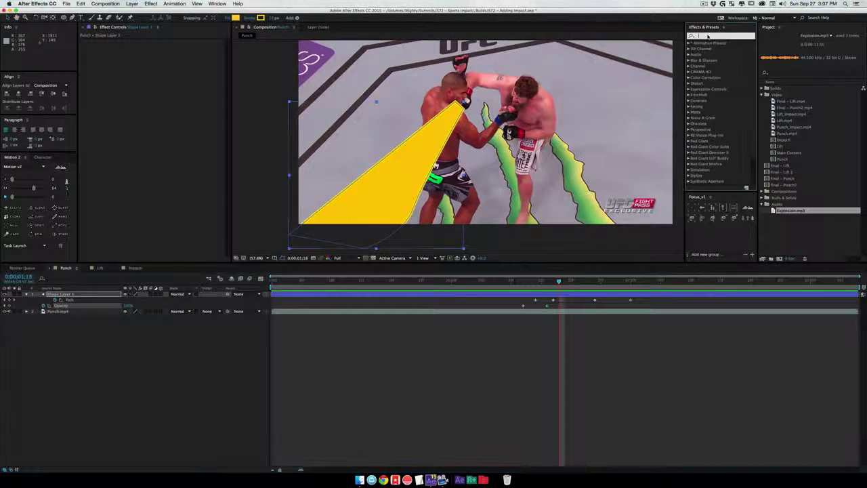
# Open the Impact! comp nested in Lift's Main Content and copy Turbulent Displace and Fractal Noise from Impact Matte 1.
pyautogui.click(101, 268)
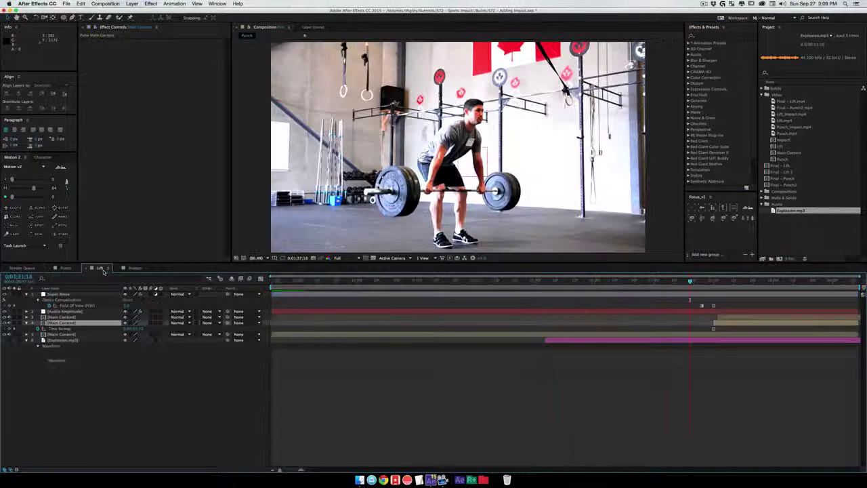
pyautogui.doubleClick(70, 336)
pyautogui.click(57, 305)
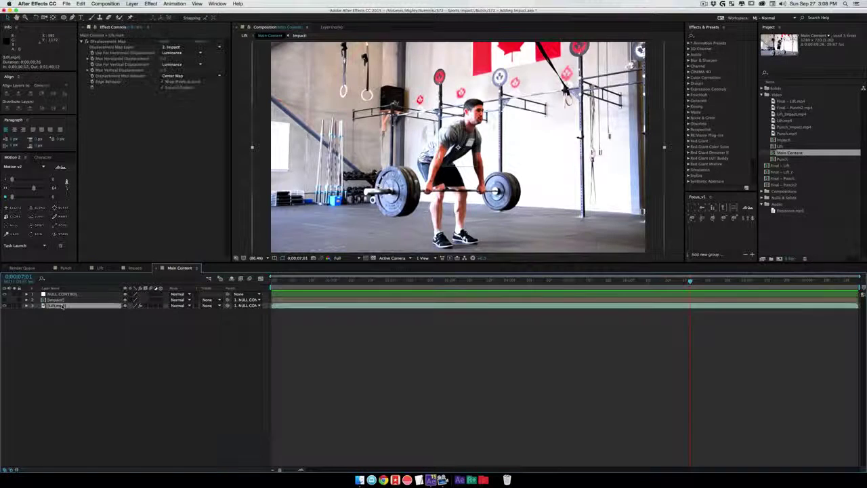
pyautogui.doubleClick(55, 300)
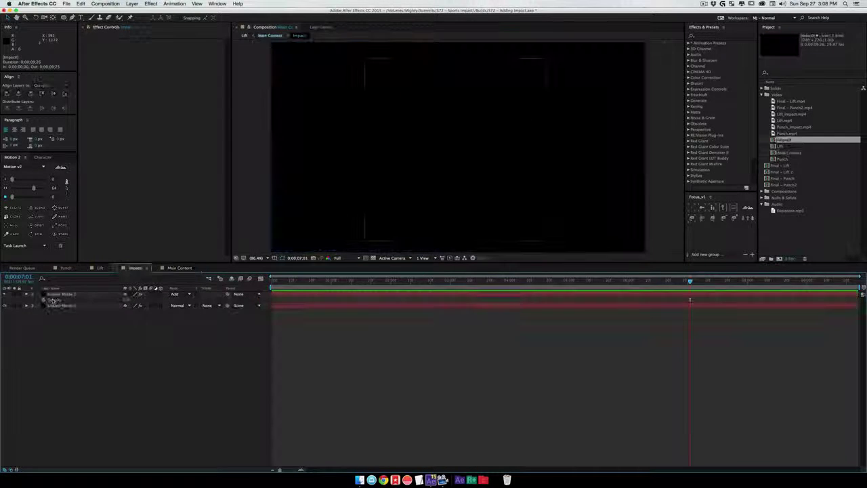
pyautogui.click(62, 294)
pyautogui.click(63, 306)
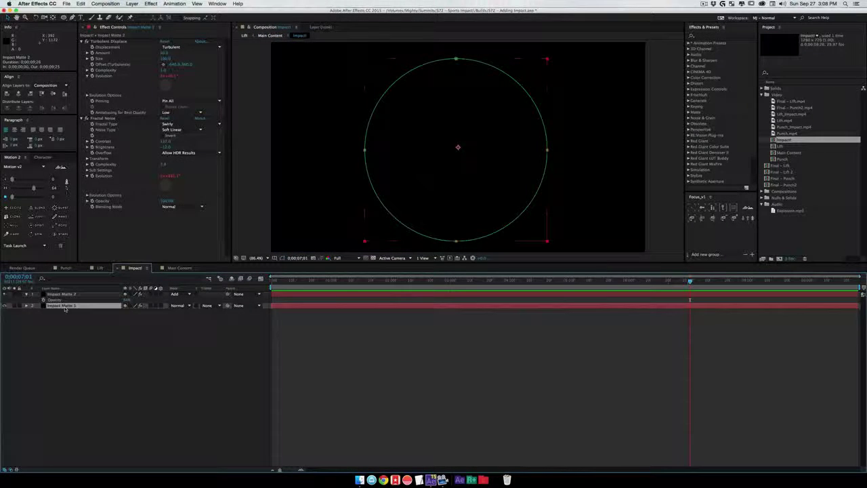
pyautogui.click(103, 44)
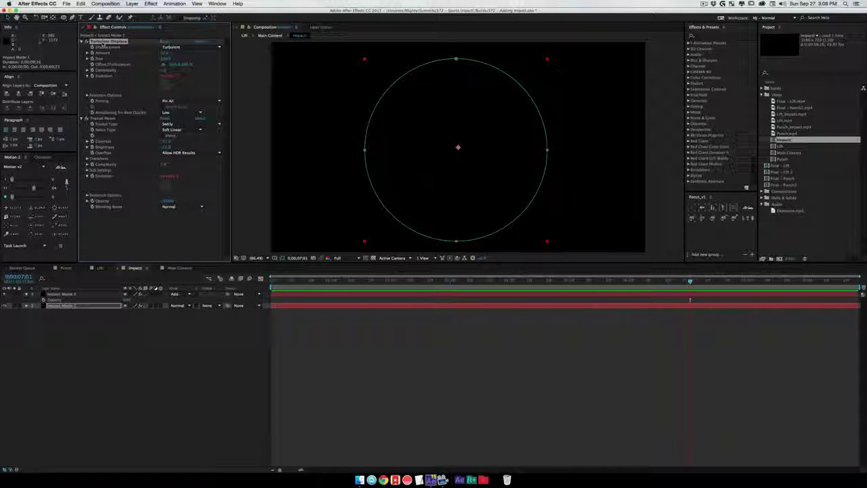
pyautogui.press('super+a')
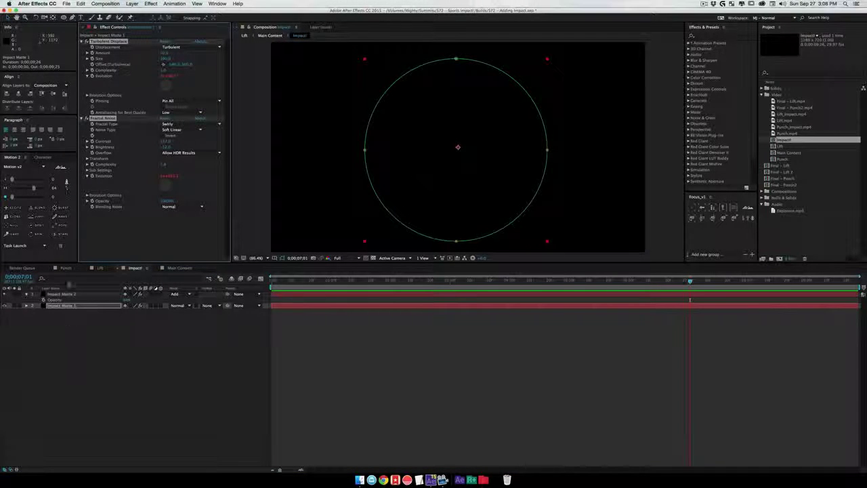
# Return to the Punch comp and rename the shape layer Fire Punch.
pyautogui.click(66, 267)
pyautogui.click(60, 295)
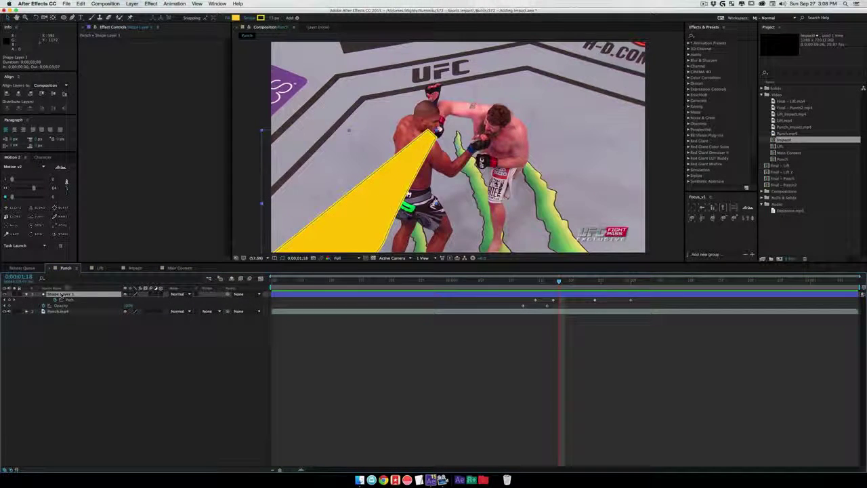
pyautogui.press('Return')
pyautogui.write('Fire Punc')
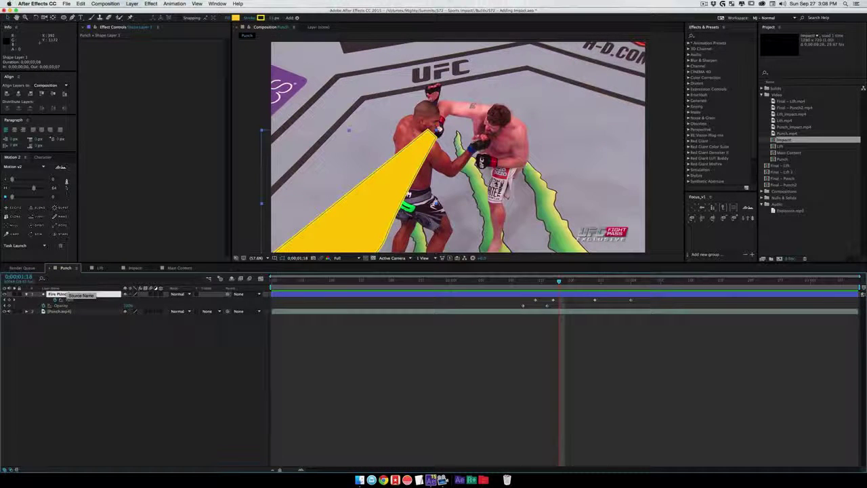
pyautogui.press('Return')
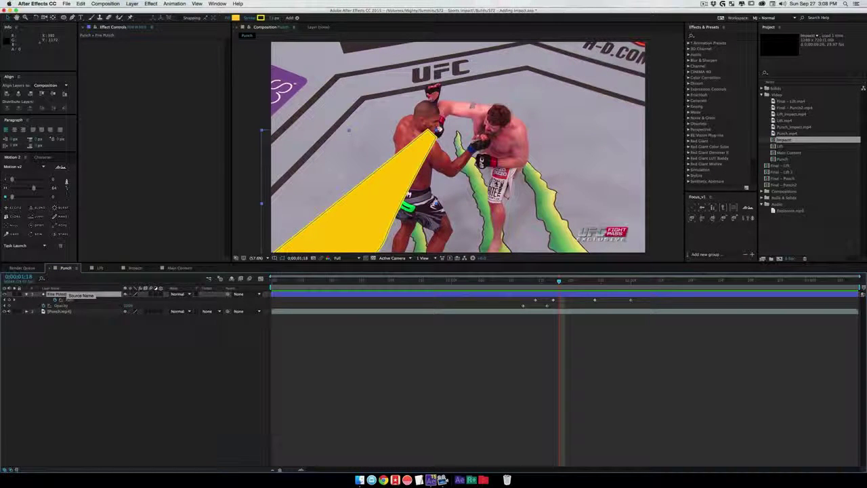
# Paste the copied Turbulent Displace and Fractal Noise effects onto Fire Punch and preview the textured streak.
pyautogui.press('super+v')
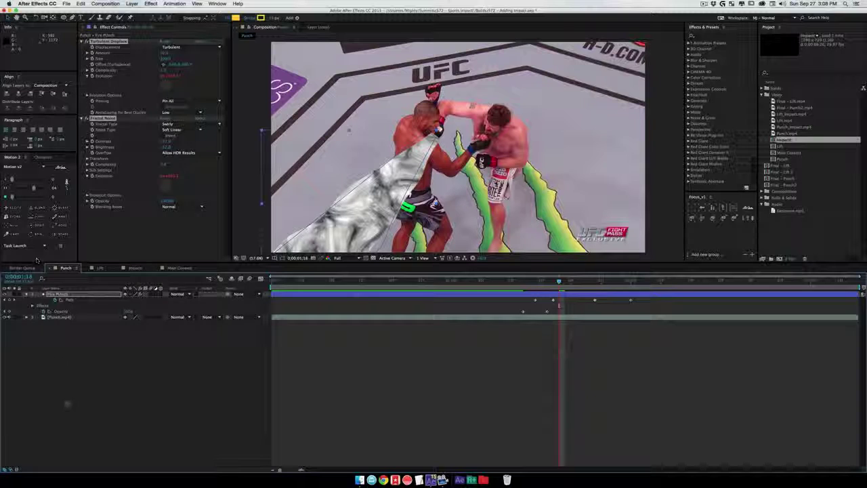
pyautogui.click(518, 281)
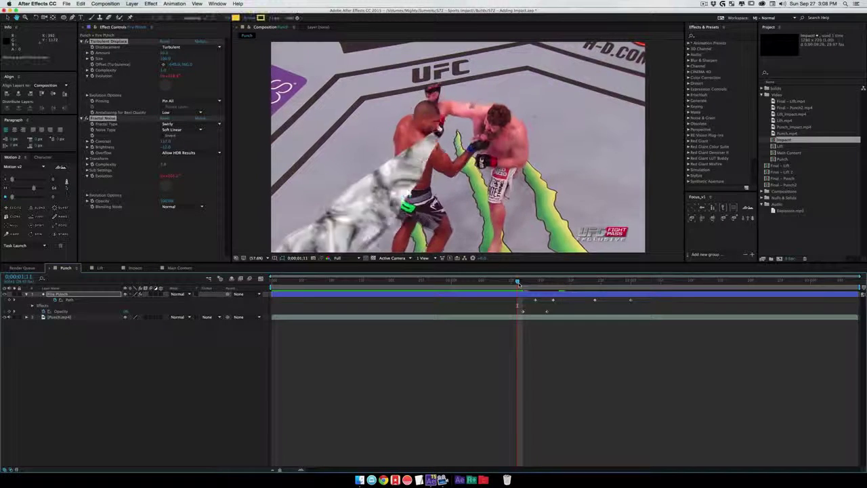
pyautogui.press('space')
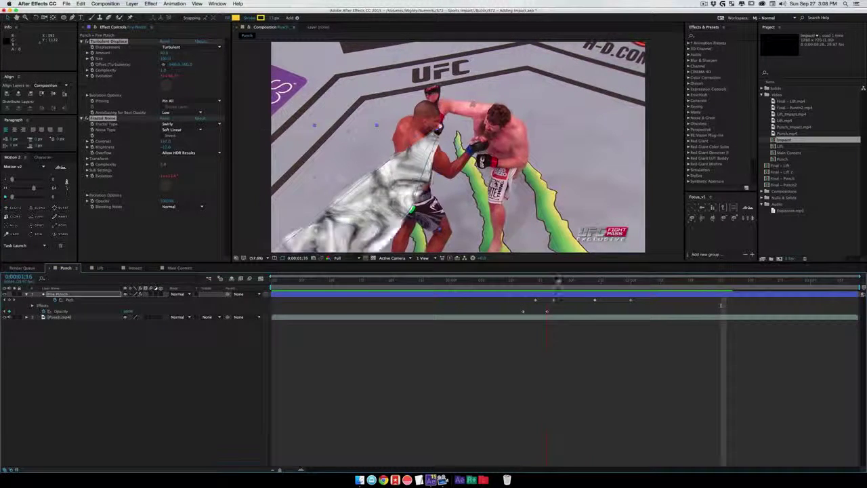
pyautogui.moveTo(558, 280)
pyautogui.mouseDown()
pyautogui.moveTo(600, 281)
pyautogui.moveTo(553, 280)
pyautogui.mouseUp()
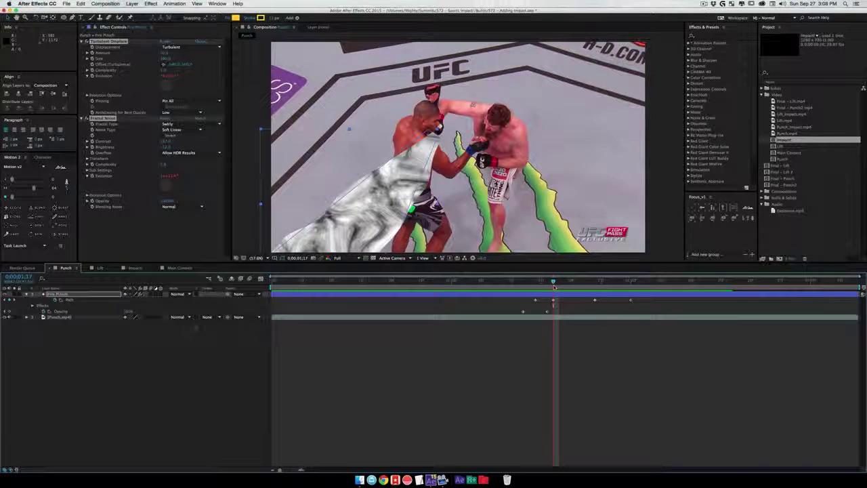
pyautogui.click(149, 361)
# Duplicate the Fire Punch layer and show the duplicate's keyframed properties.
pyautogui.click(68, 294)
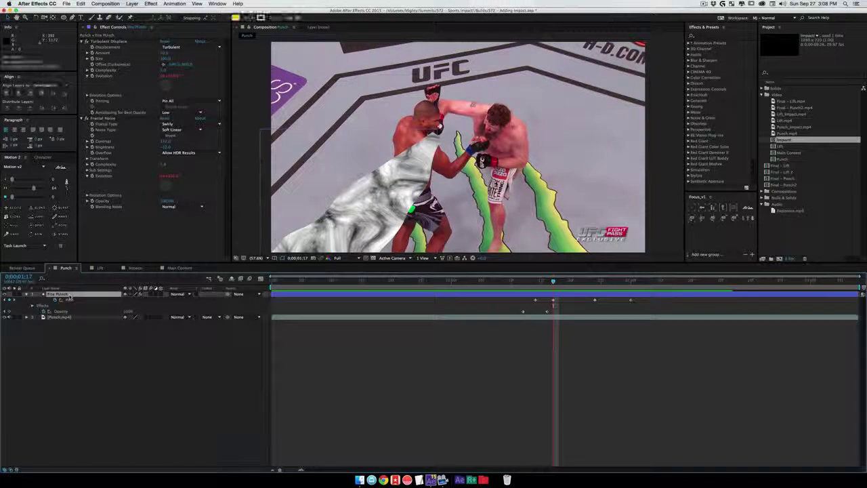
pyautogui.hotkey('ctrl', 'd')
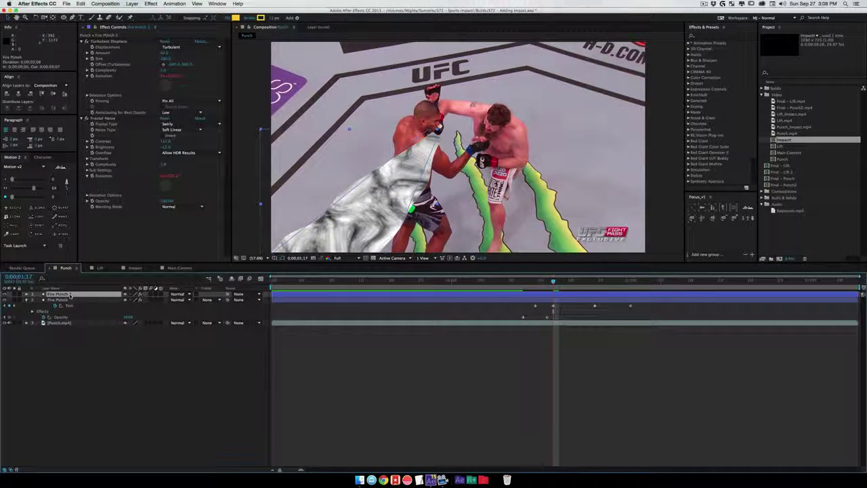
pyautogui.press('u')
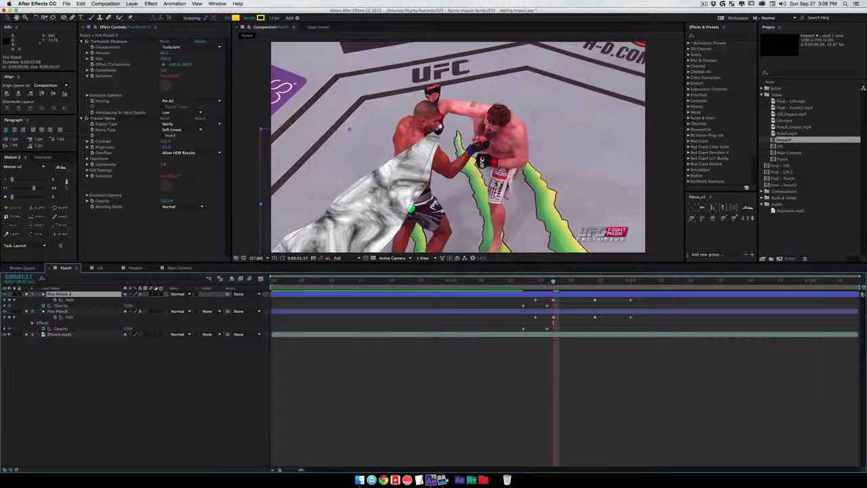
# Ease all path and opacity keyframes of both Fire Punch layers at 65 and preview the motion.
pyautogui.keyDown('shift'); pyautogui.click(58, 311); pyautogui.keyUp('shift')
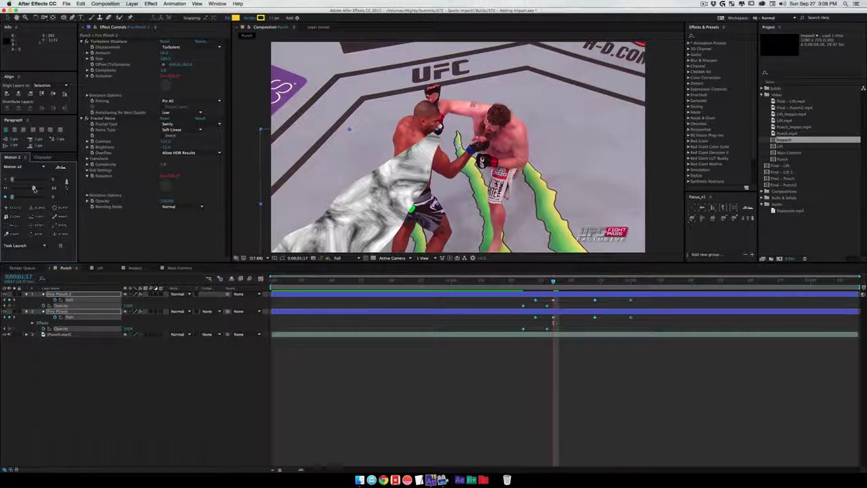
pyautogui.click(519, 282)
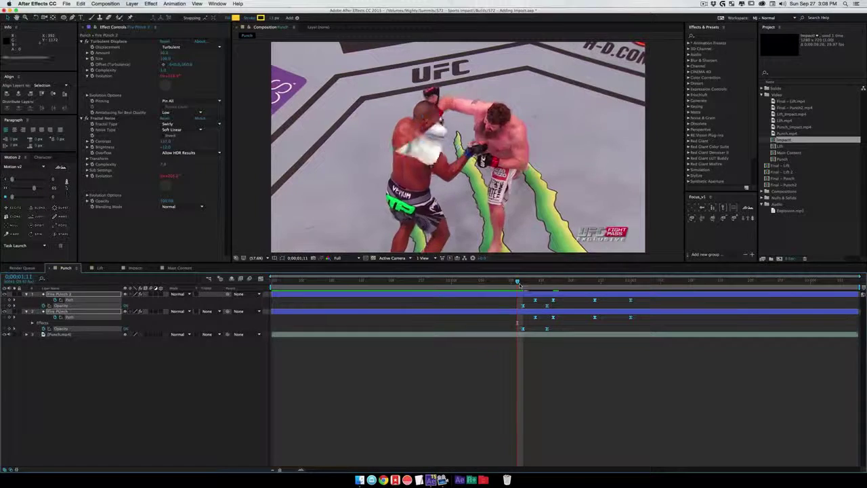
pyautogui.press('space')
# Stretch Fire Punch 2's keyframes so its last path keyframe falls at 0;00;02;02, and view the frame at 0;00;01;22.
pyautogui.click(554, 304)
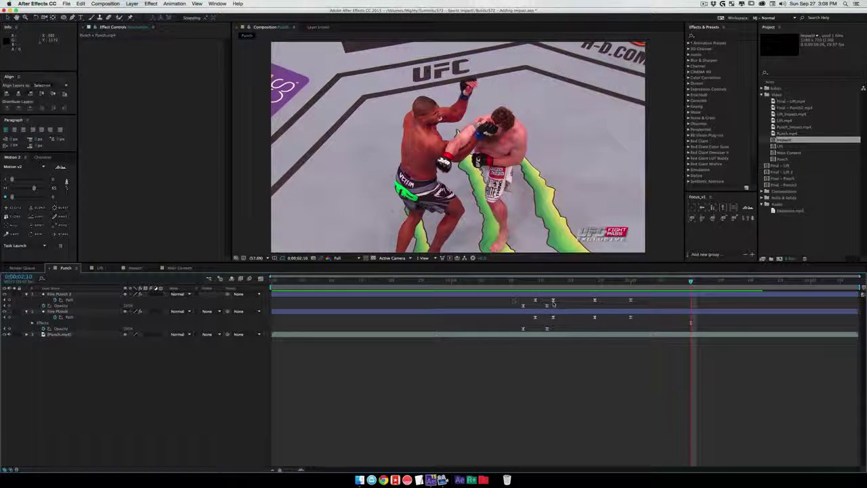
pyautogui.moveTo(553, 304); pyautogui.dragTo(642, 301)
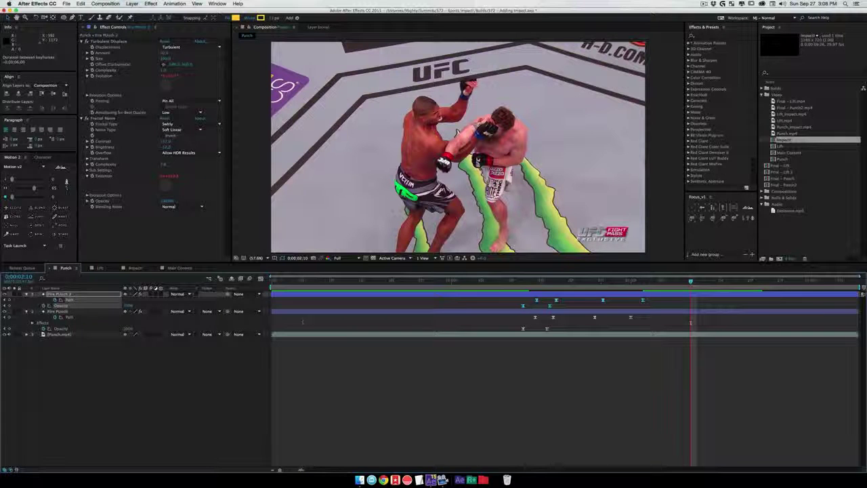
pyautogui.click(582, 281)
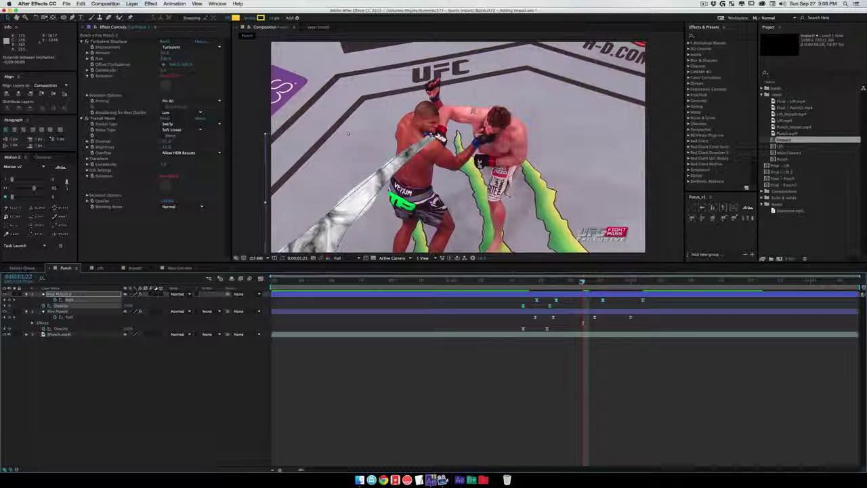
# Set Fire Punch 2's blending mode to Color Burn and preview the combined streak.
pyautogui.hotkey('shift', '=')
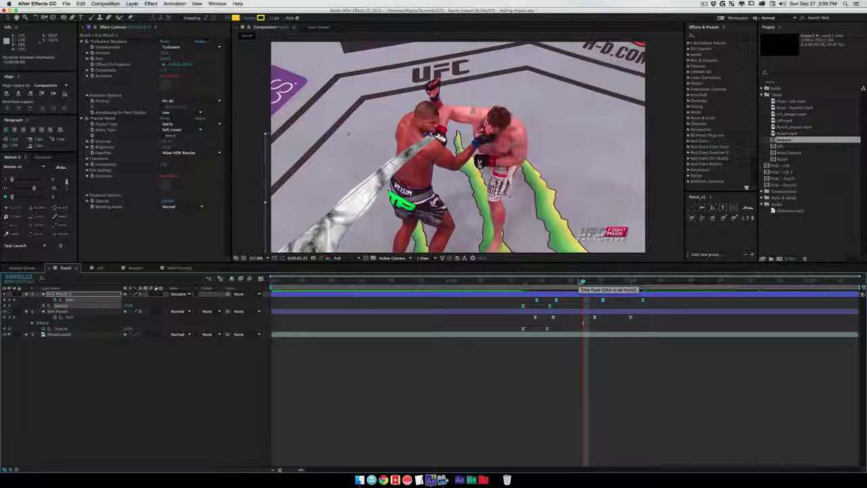
pyautogui.hotkey('shift', '=')
pyautogui.hotkey('shift', '=')
pyautogui.hotkey('shift', '=')
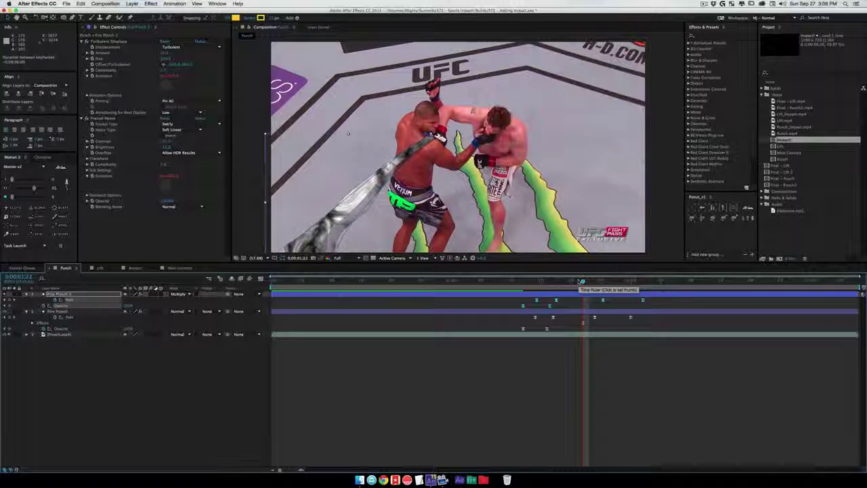
pyautogui.hotkey('shift', '=')
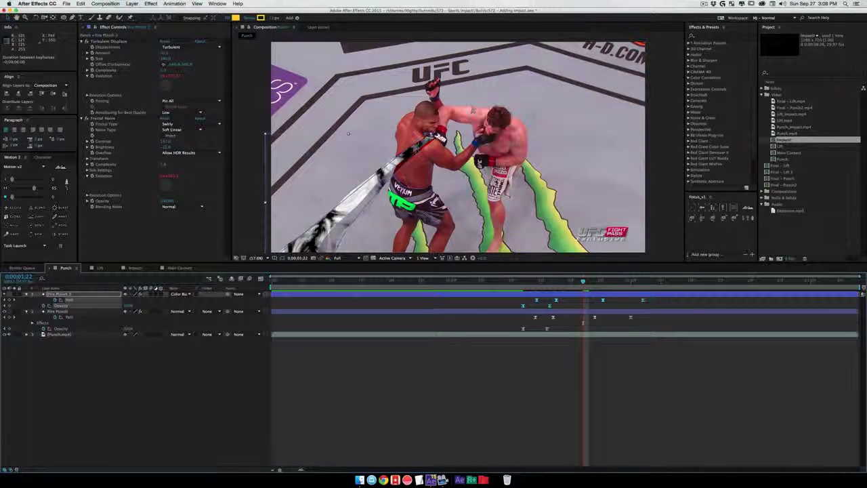
pyautogui.click(517, 279)
pyautogui.press('space')
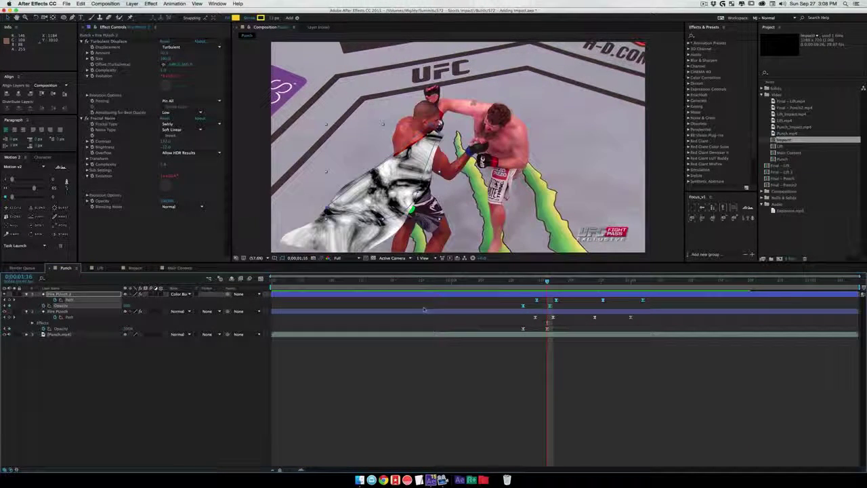
# Pre-compose both Fire Punch layers as Impact Punch, moving all attributes into the new composition.
pyautogui.click(76, 310)
pyautogui.keyDown('shift'); pyautogui.click(76, 294); pyautogui.keyUp('shift')
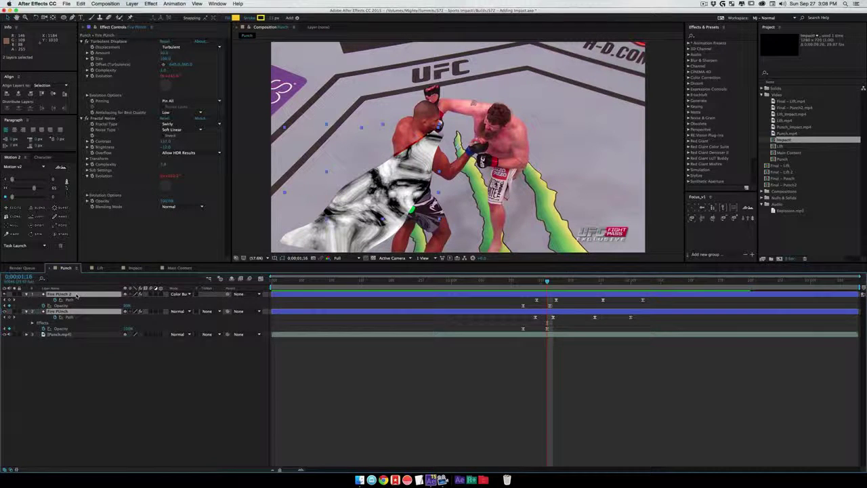
pyautogui.press('super+shift+c')
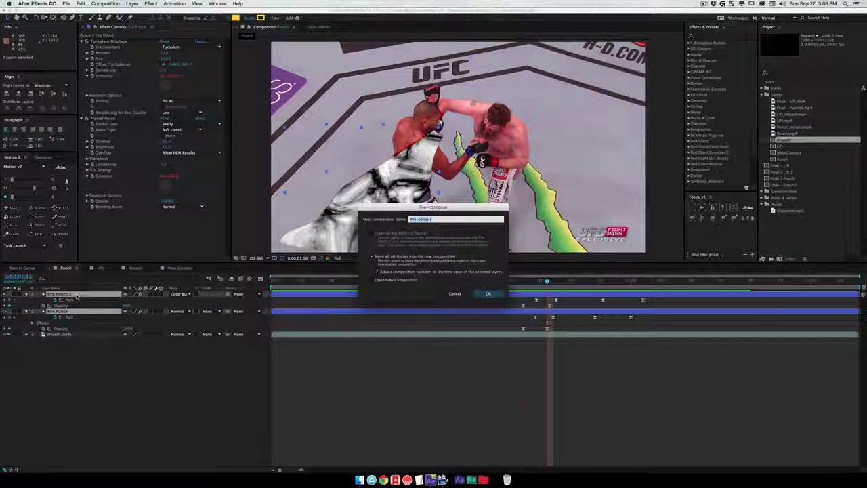
pyautogui.write('Impact Punch')
pyautogui.press('Return')
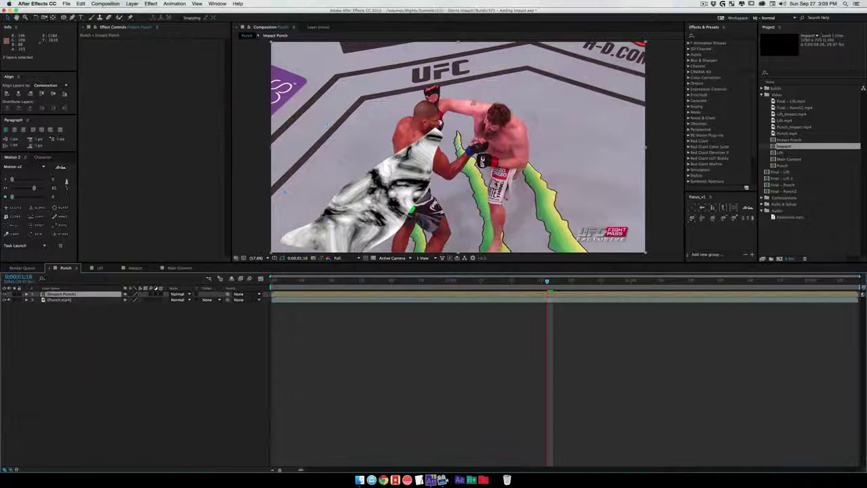
# Copy the Displacement Map effect from Lift.mp4 in the Main Content composition and paste it onto Punch.mp4 in the Punch composition.
pyautogui.click(178, 267)
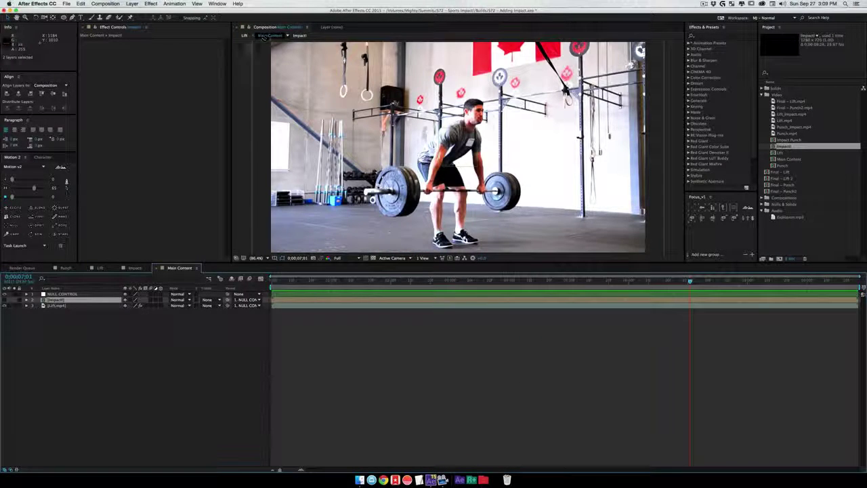
pyautogui.click(79, 305)
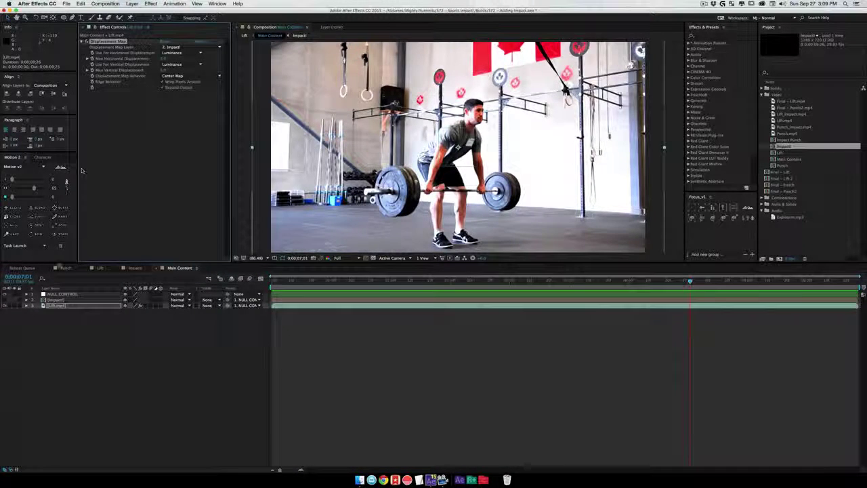
pyautogui.click(64, 268)
pyautogui.click(62, 295)
pyautogui.click(61, 300)
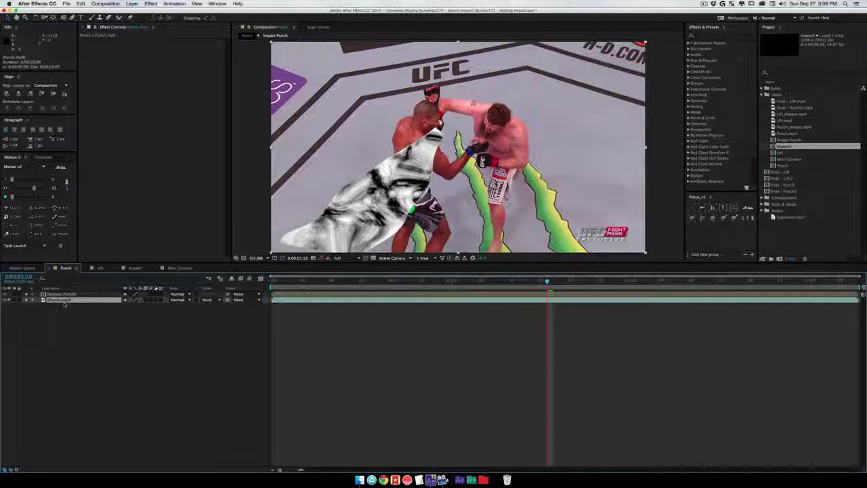
pyautogui.hotkey('ctrl', 'v')
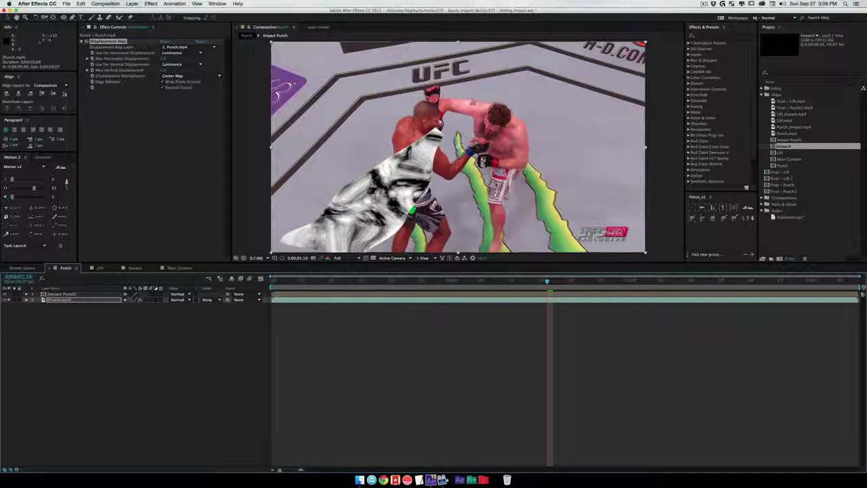
# Set Punch.mp4's displacement map layer to Impact Punch, hide the Impact Punch layer, and preview the distortion.
pyautogui.click(177, 47)
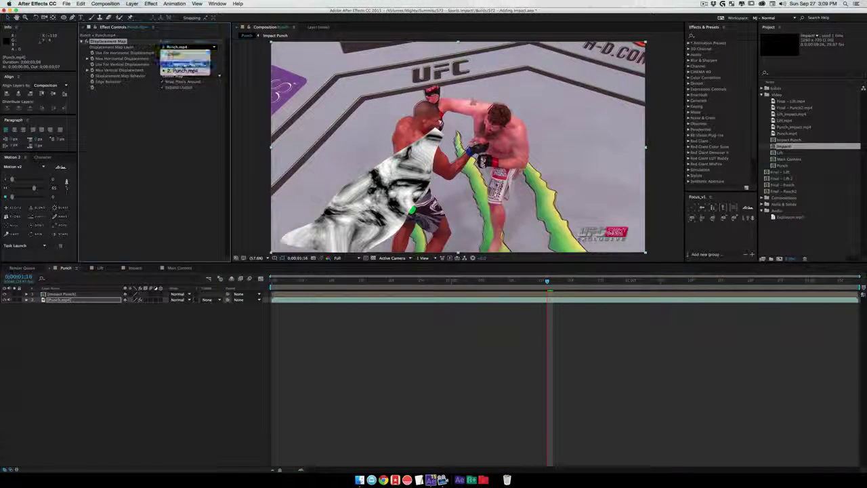
pyautogui.click(184, 64)
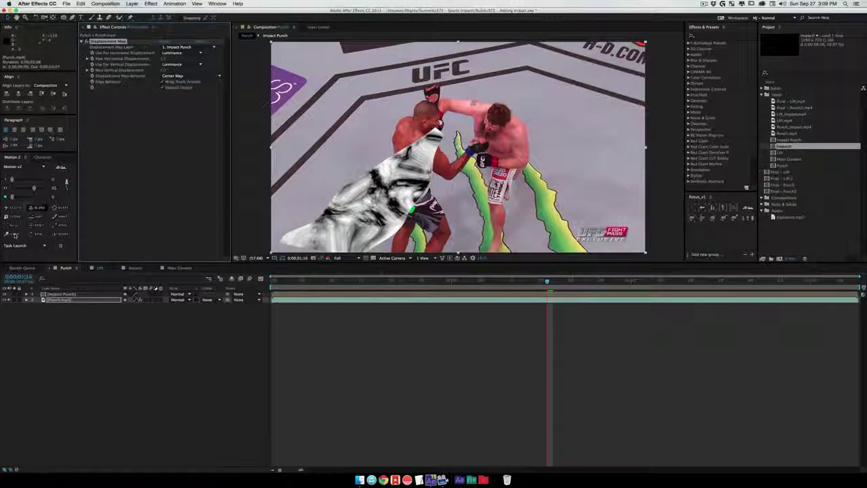
pyautogui.click(5, 294)
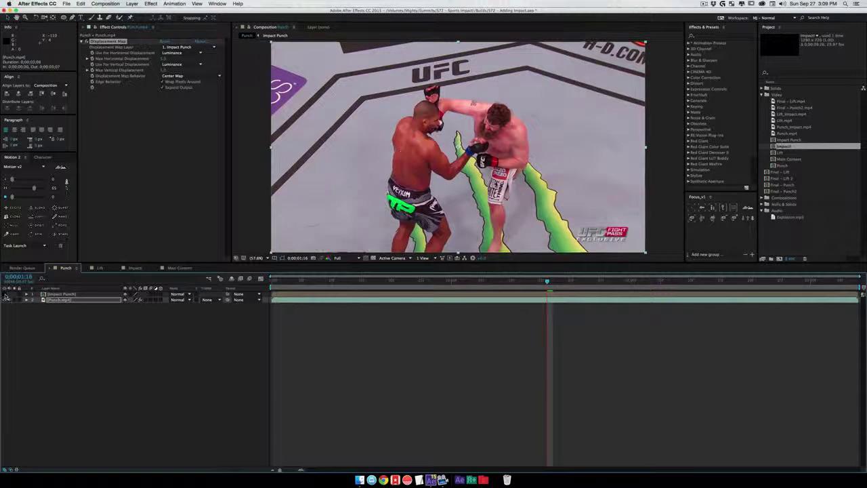
pyautogui.click(140, 392)
pyautogui.moveTo(547, 283)
pyautogui.mouseDown()
pyautogui.moveTo(580, 283)
pyautogui.moveTo(548, 285)
pyautogui.mouseUp()
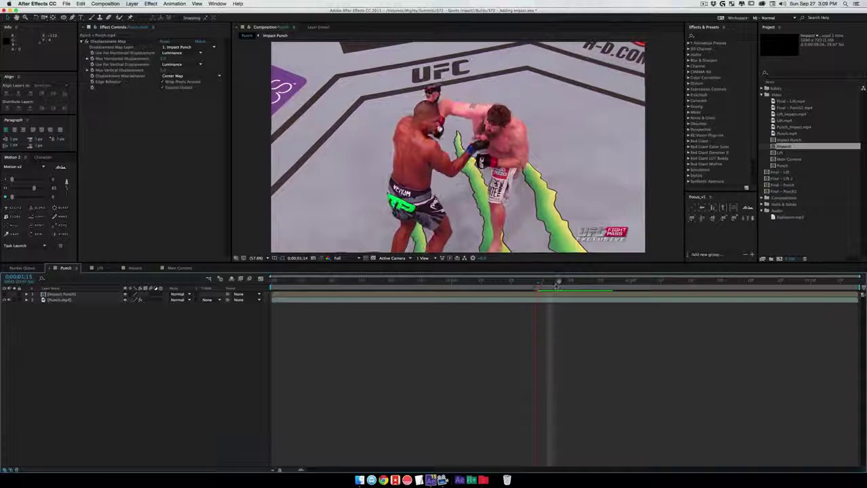
pyautogui.click(559, 282)
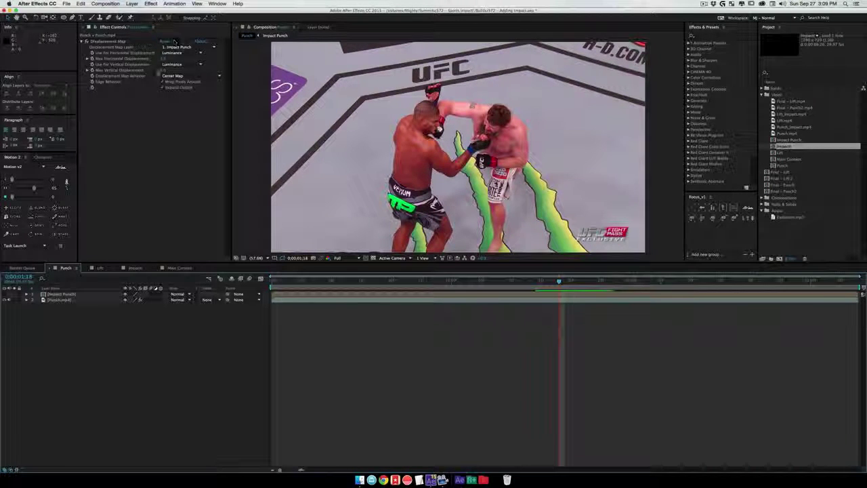
# Try maximum horizontal and vertical displacement values of 15 on Punch.mp4 and preview the punch.
pyautogui.click(164, 58)
pyautogui.write('15')
pyautogui.press('Tab')
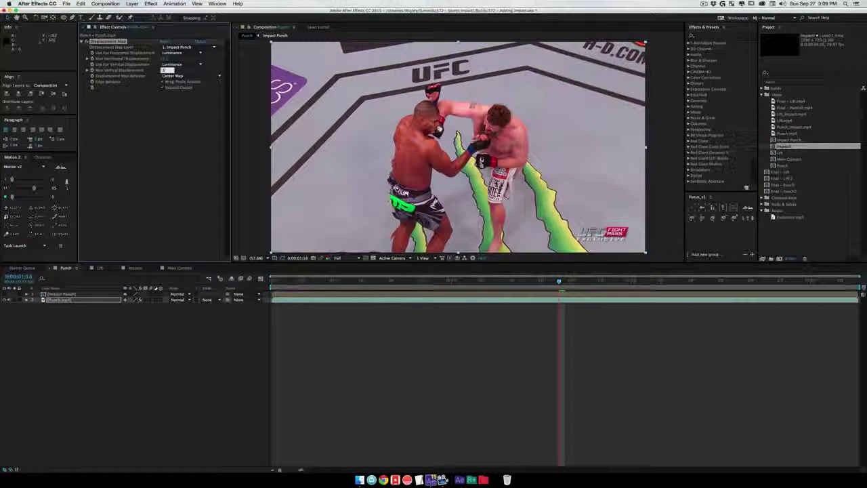
pyautogui.write('15')
pyautogui.press('Tab')
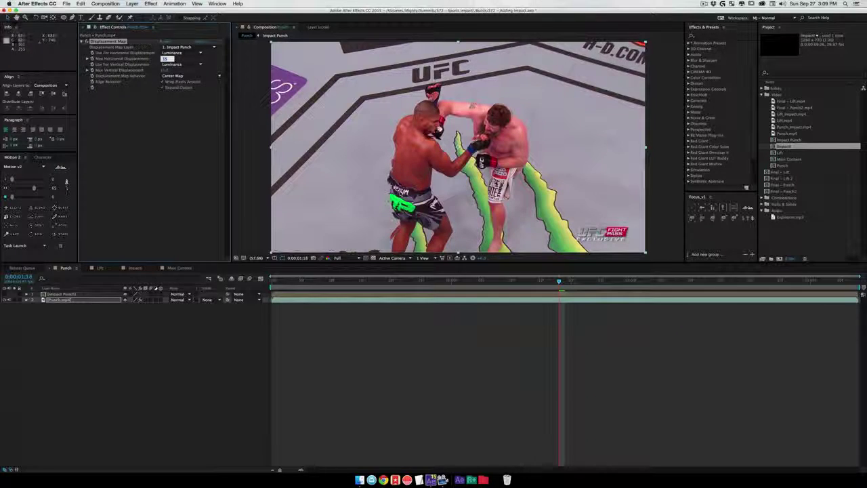
pyautogui.click(488, 281)
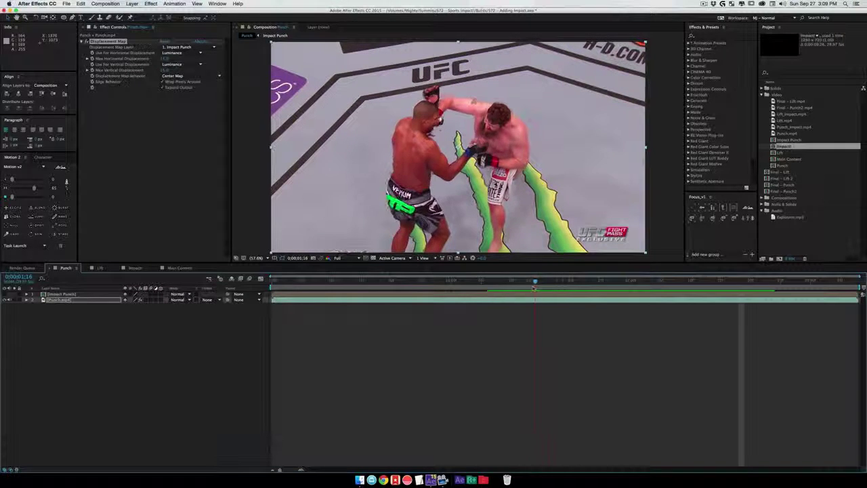
pyautogui.moveTo(577, 291); pyautogui.dragTo(579, 291)
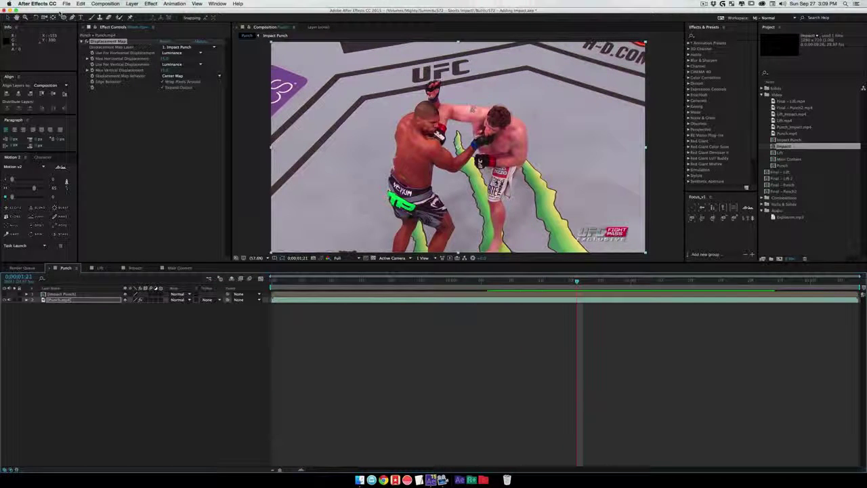
# Reduce both the maximum horizontal and vertical displacement on Punch.mp4 and play back the punch.
pyautogui.click(164, 59)
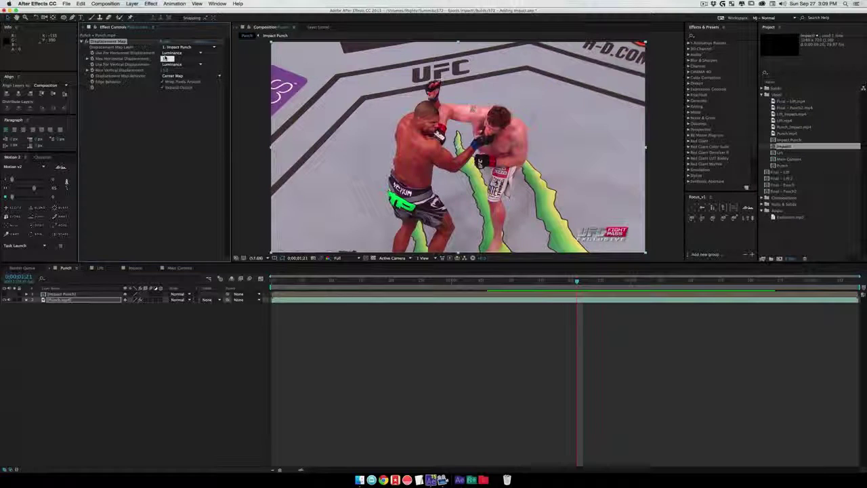
pyautogui.write('0')
pyautogui.press('Tab')
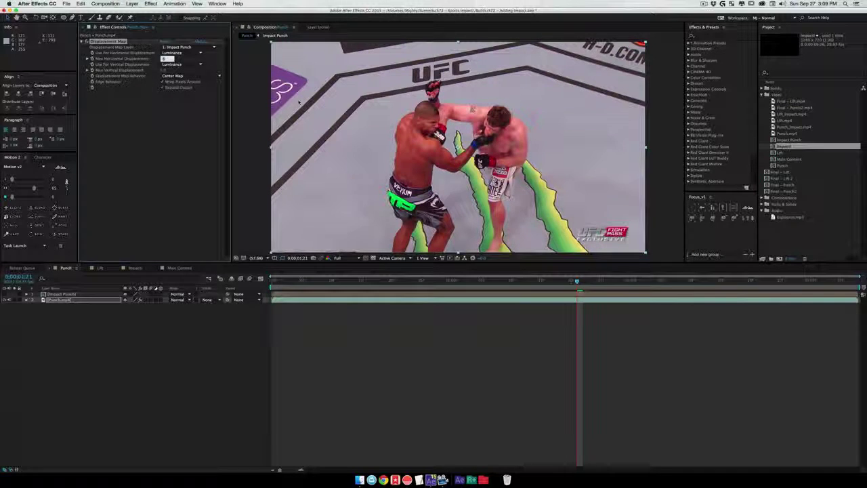
pyautogui.click(508, 234)
pyautogui.click(502, 282)
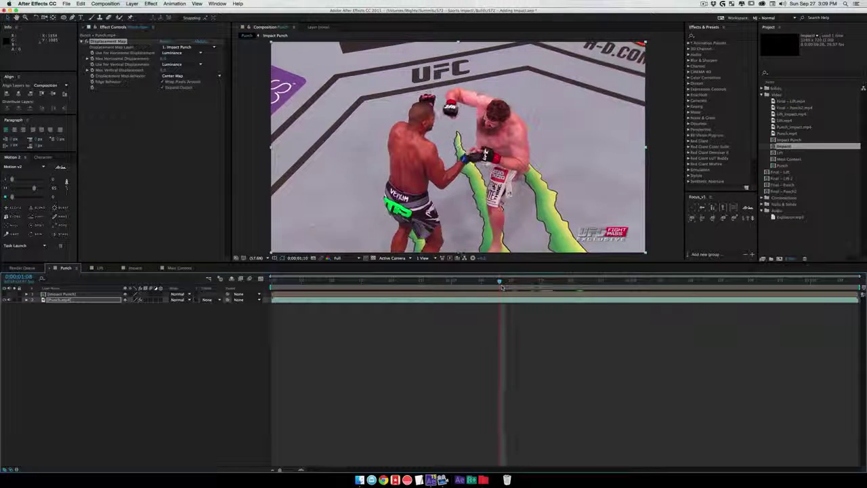
pyautogui.press('space')
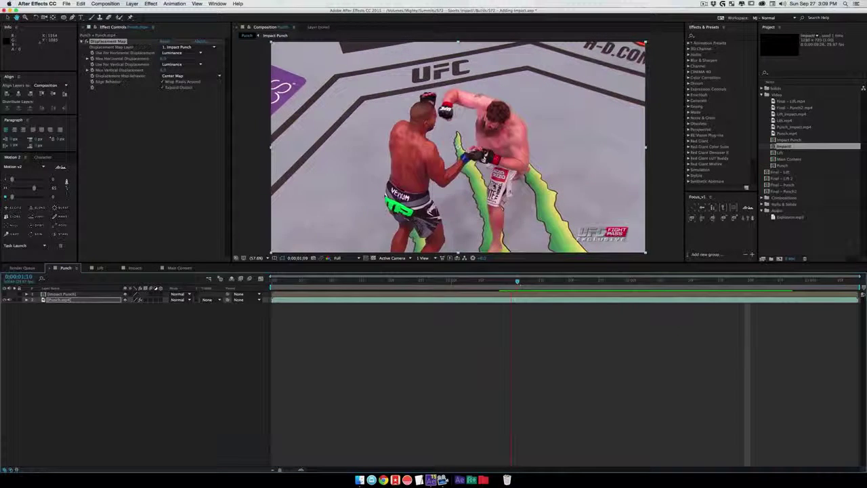
# Replay the displaced punch from 0;00;01;05 and save the project.
pyautogui.moveTo(553, 282); pyautogui.dragTo(581, 280)
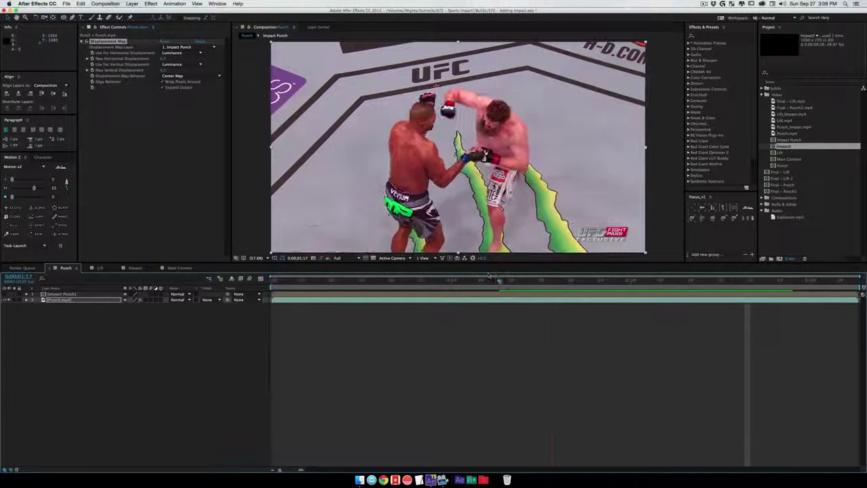
pyautogui.moveTo(491, 276)
pyautogui.mouseDown()
pyautogui.moveTo(569, 279)
pyautogui.moveTo(487, 280)
pyautogui.mouseUp()
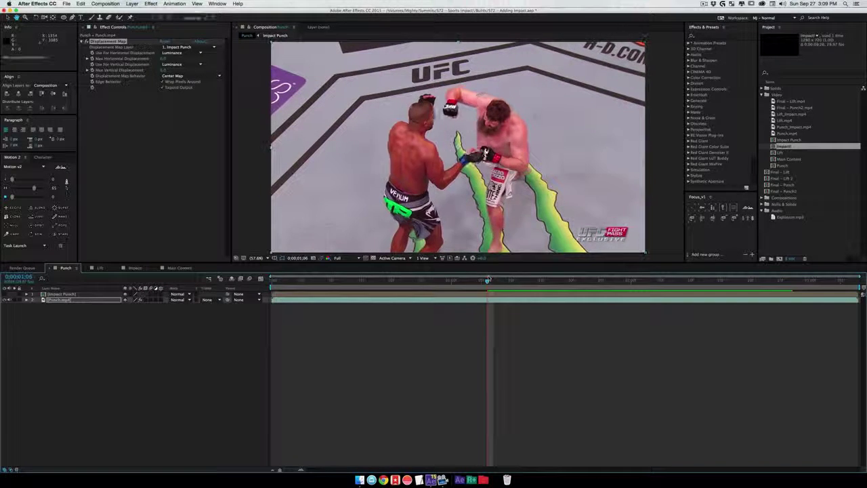
pyautogui.press('space')
pyautogui.press('space')
pyautogui.click(195, 382)
pyautogui.press('super+s')
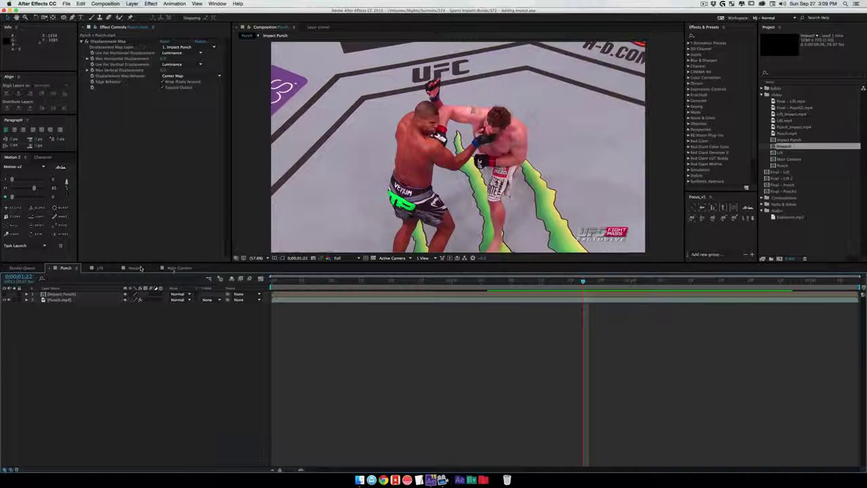
# Copy the Impact! layer from the Main Content composition and paste it above the other layers in the Punch composition.
pyautogui.click(138, 268)
pyautogui.click(100, 268)
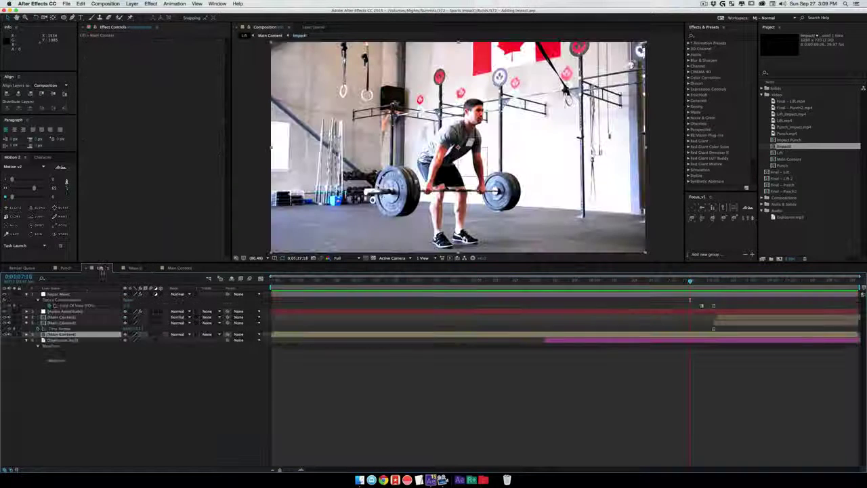
pyautogui.doubleClick(69, 317)
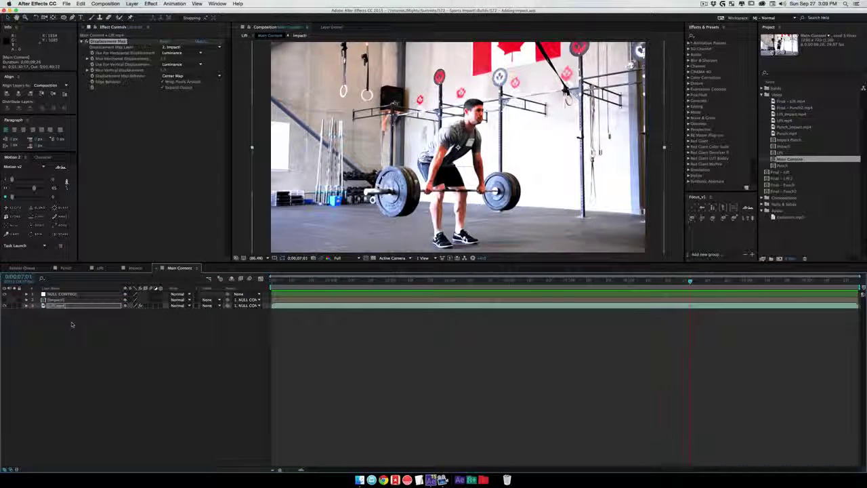
pyautogui.hotkey('ctrl', 'c')
pyautogui.click(66, 268)
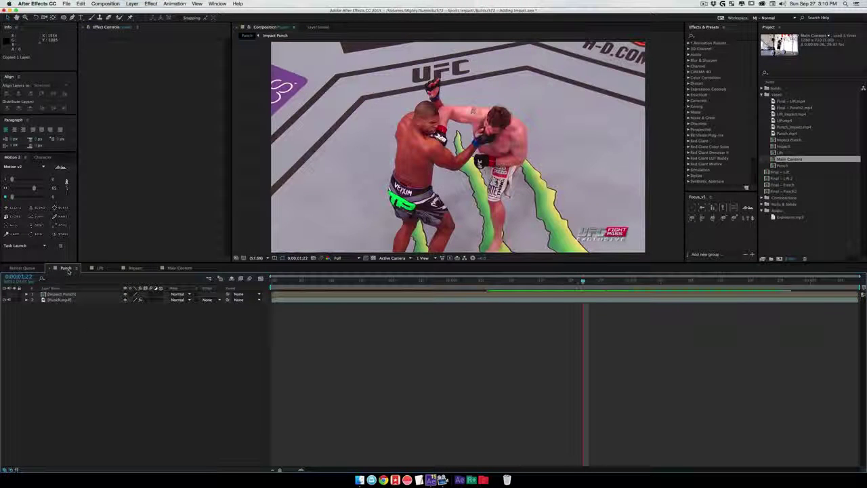
pyautogui.hotkey('ctrl', 'v')
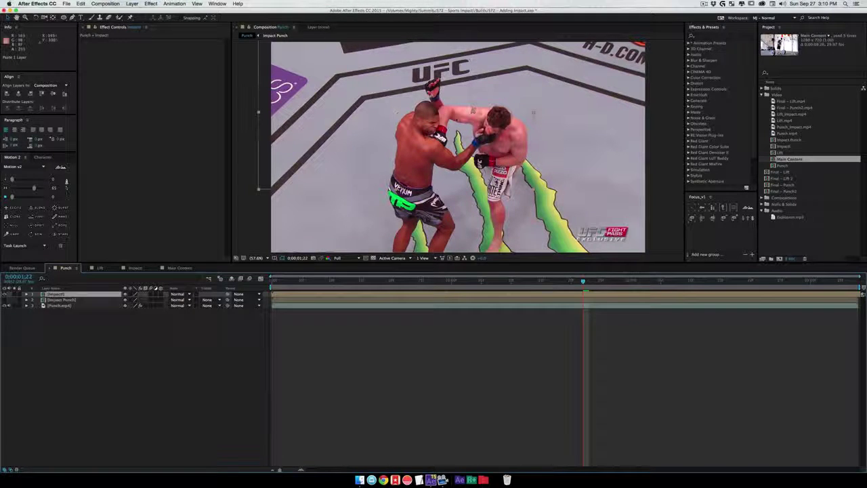
# Position the Impact! layer over the two fighters and slide it earlier in time so its shockwave ring expands at 0;00;02;17.
pyautogui.moveTo(443, 146); pyautogui.dragTo(486, 178)
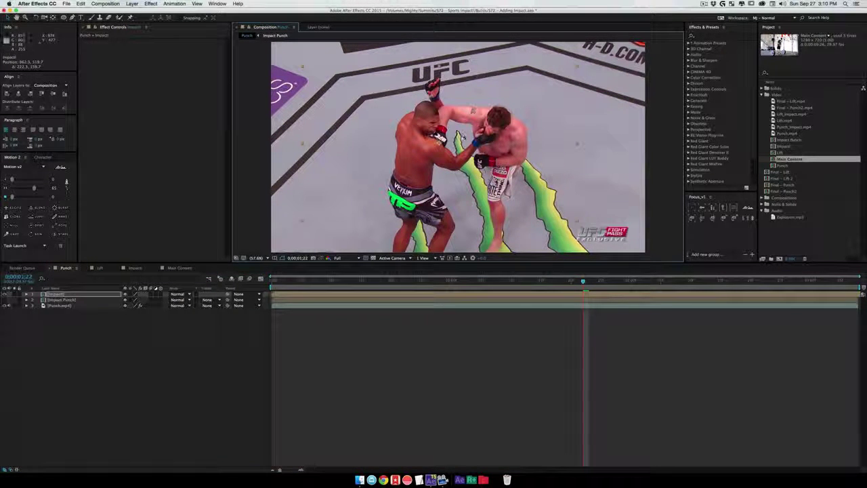
pyautogui.press('space')
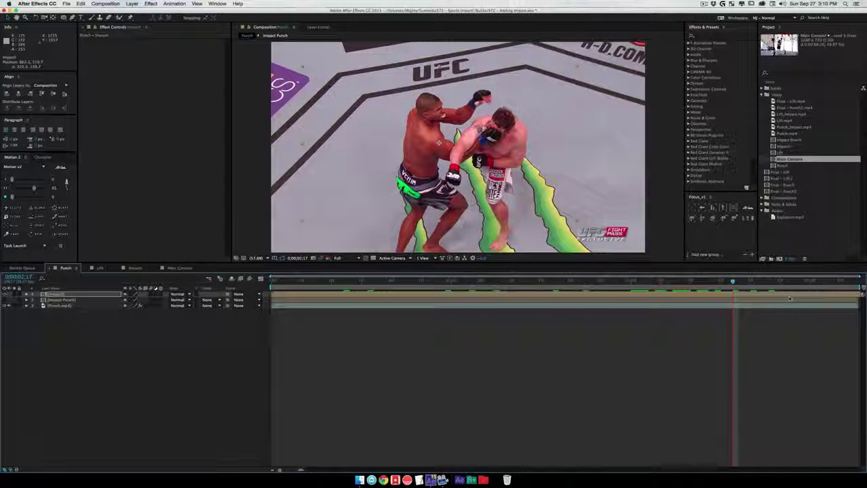
pyautogui.moveTo(618, 291); pyautogui.dragTo(545, 289)
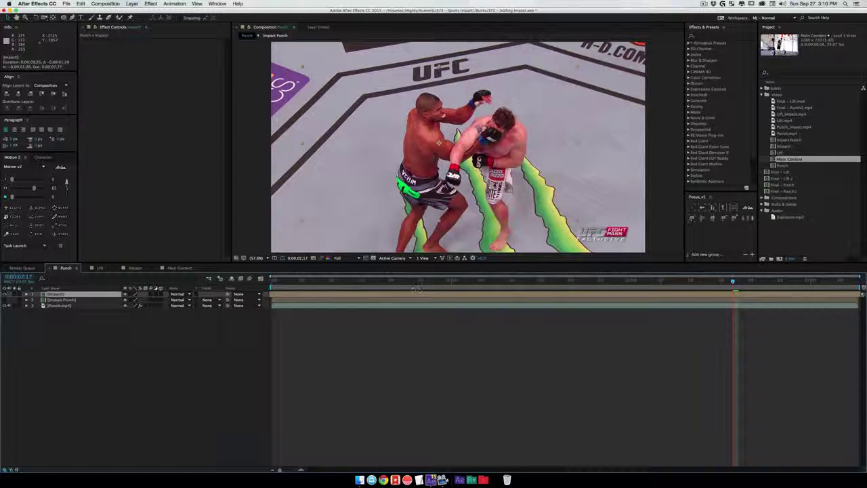
pyautogui.moveTo(307, 296); pyautogui.dragTo(247, 296)
pyautogui.moveTo(834, 295); pyautogui.dragTo(811, 295)
pyautogui.moveTo(520, 291); pyautogui.dragTo(482, 294)
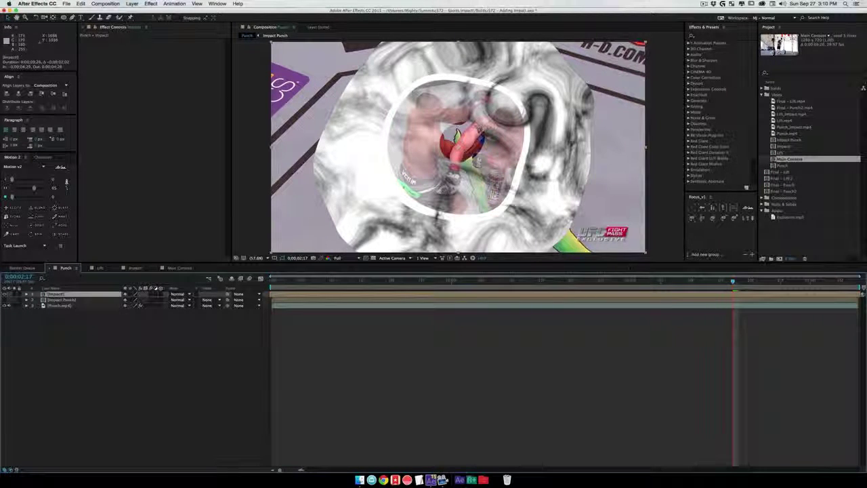
pyautogui.moveTo(739, 283)
pyautogui.mouseDown()
pyautogui.moveTo(660, 289)
pyautogui.moveTo(745, 287)
pyautogui.moveTo(732, 283)
pyautogui.mouseUp()
# Hide the Impact! layer, duplicate Punch.mp4's Displacement Map effect, and set the duplicate's map layer to Impact!
pyautogui.click(5, 294)
pyautogui.click(60, 306)
pyautogui.click(108, 41)
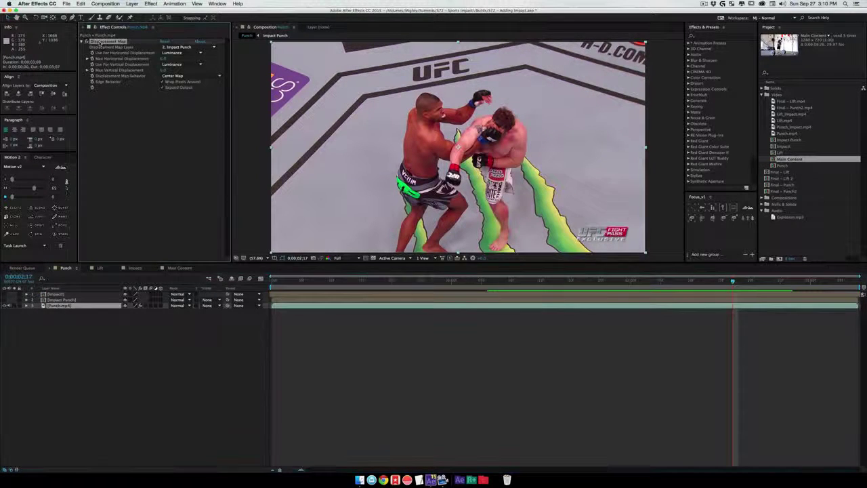
pyautogui.press('super+d')
pyautogui.click(181, 98)
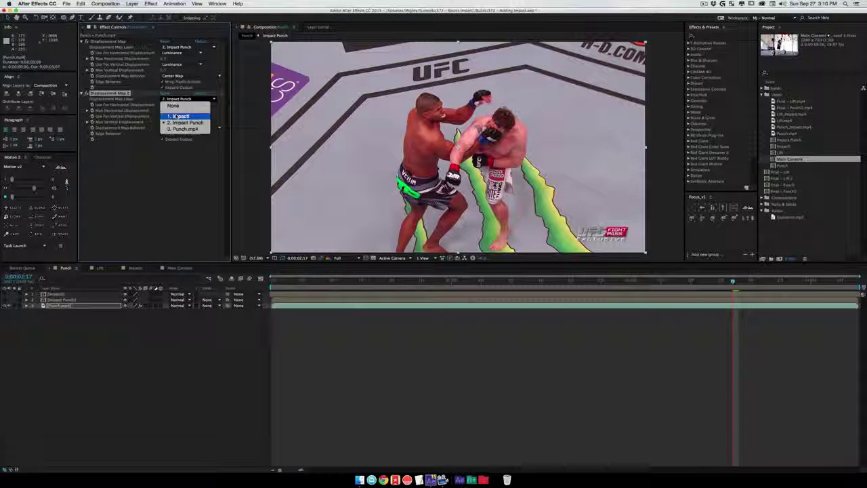
pyautogui.click(177, 116)
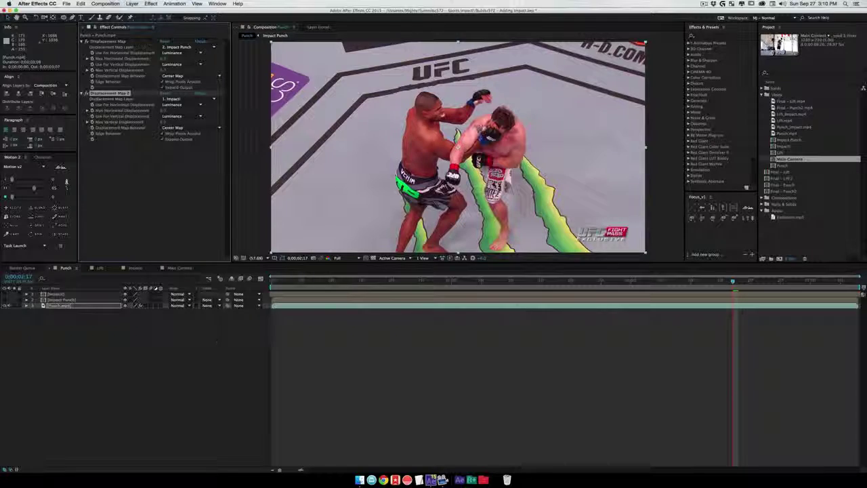
# Preview the combined displacement, slide the Impact! layer slightly earlier to match the hit, and replay the shot.
pyautogui.click(159, 356)
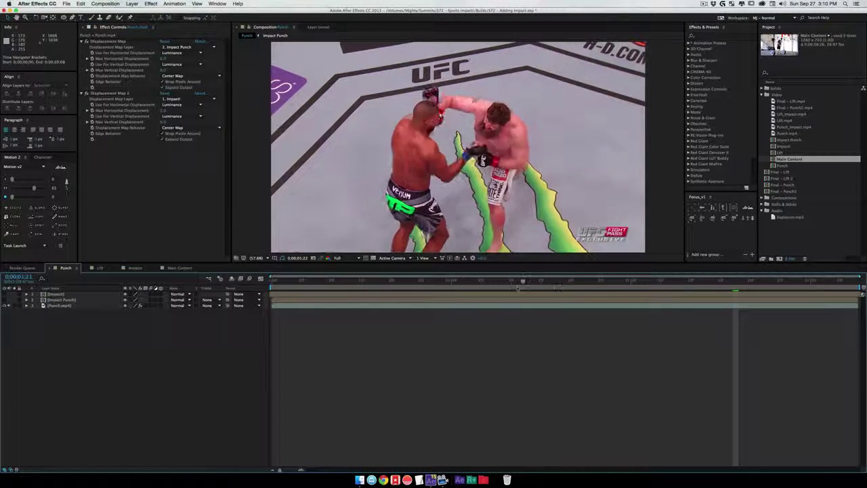
pyautogui.moveTo(517, 288); pyautogui.dragTo(517, 288)
pyautogui.press('space')
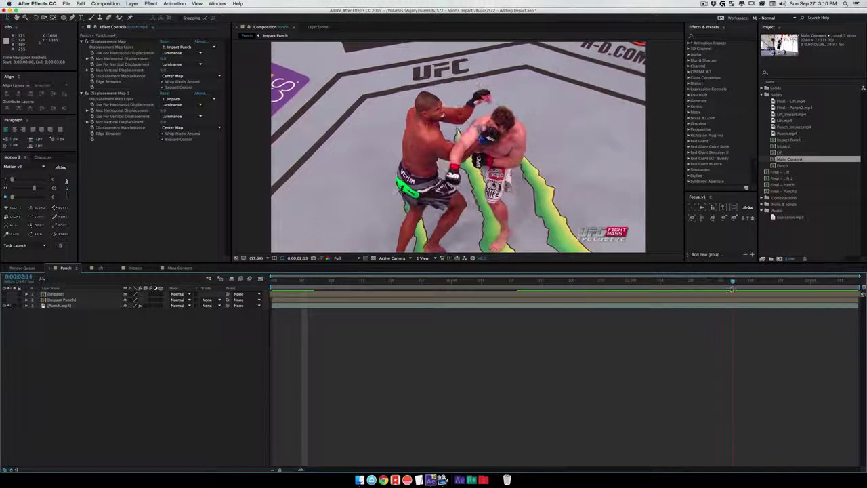
pyautogui.moveTo(711, 293)
pyautogui.mouseDown()
pyautogui.moveTo(685, 293)
pyautogui.moveTo(731, 295)
pyautogui.moveTo(710, 294)
pyautogui.mouseUp()
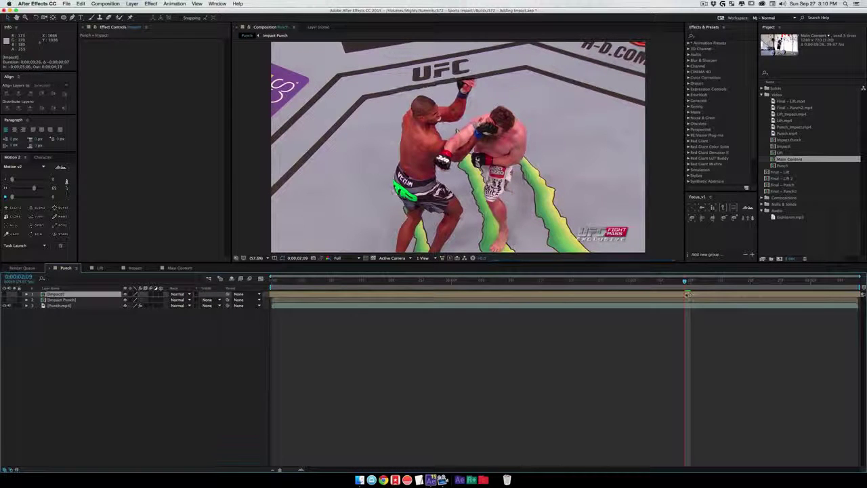
pyautogui.click(365, 288)
pyautogui.press('space')
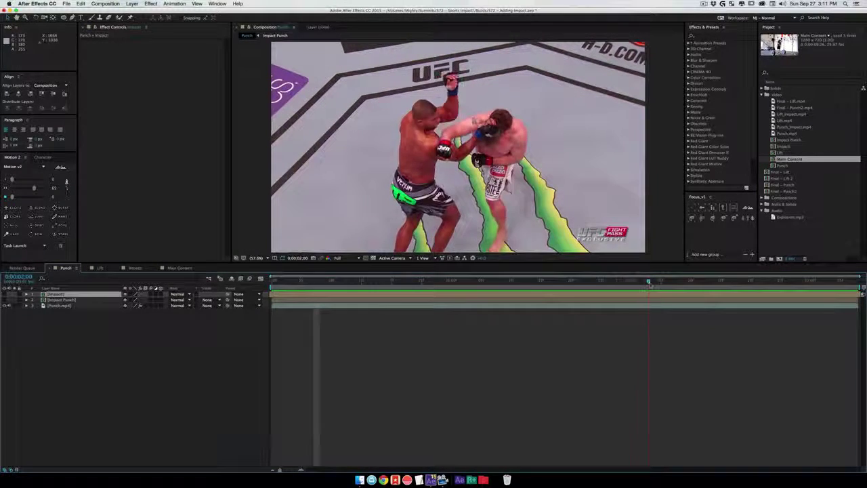
# Adjust the Impact! layer's timing around 0;00;01;17 so the shockwave matches the punch, and replay the shot.
pyautogui.moveTo(588, 285); pyautogui.dragTo(523, 290)
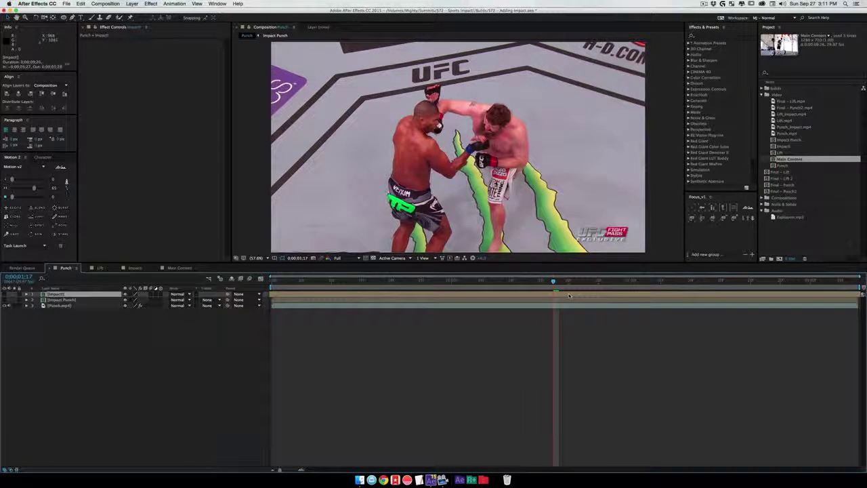
pyautogui.moveTo(569, 295); pyautogui.dragTo(445, 281)
pyautogui.press('space')
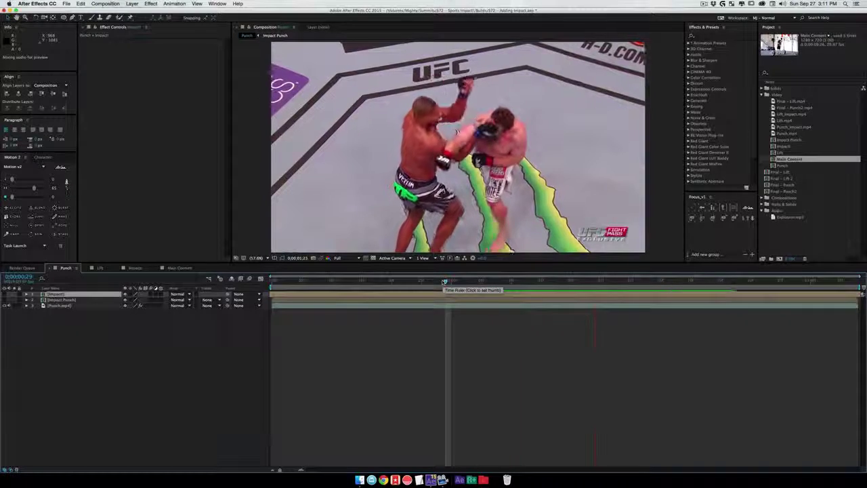
# Try a stronger Max Horizontal Displacement on Punch.mp4's second Displacement Map, inspect it around 0;00;01;17, and undo it.
pyautogui.click(61, 295)
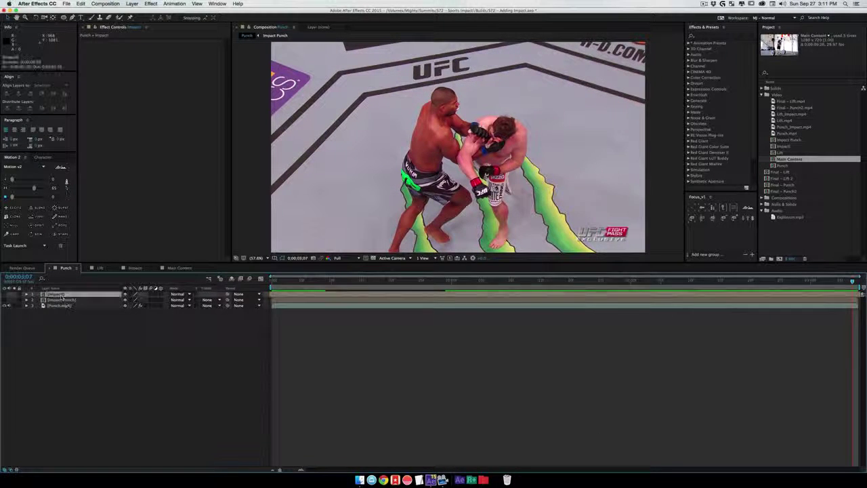
pyautogui.click(61, 305)
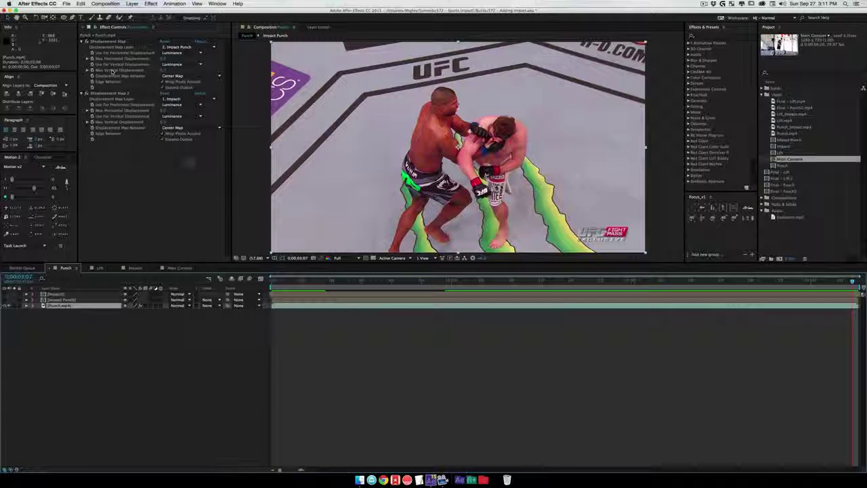
pyautogui.click(161, 109)
pyautogui.moveTo(612, 282); pyautogui.dragTo(555, 283)
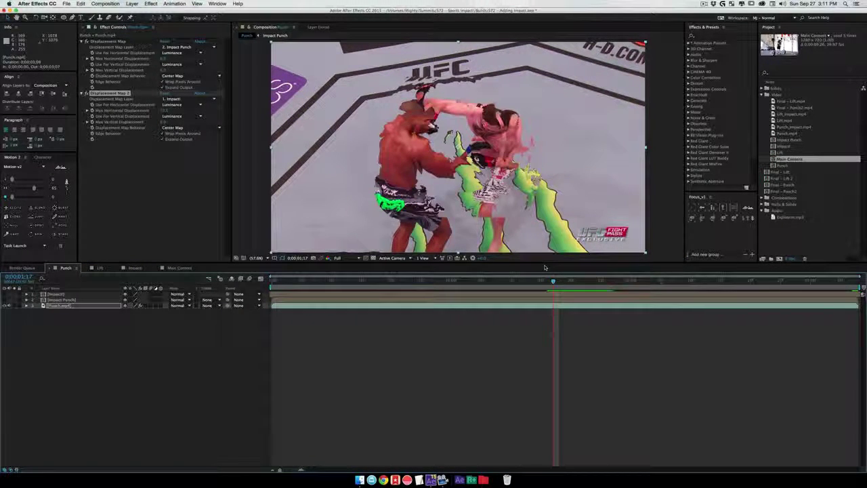
pyautogui.press('super+z')
# Save the project and deselect all layers.
pyautogui.press('super+s')
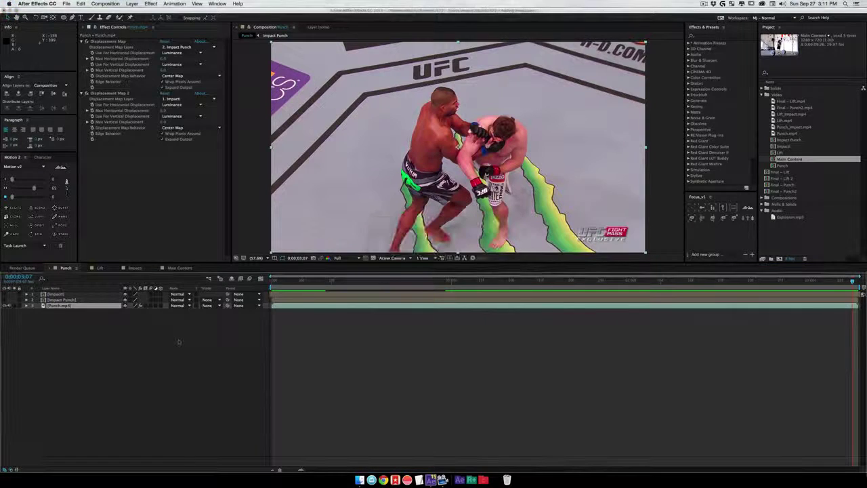
pyautogui.click(179, 342)
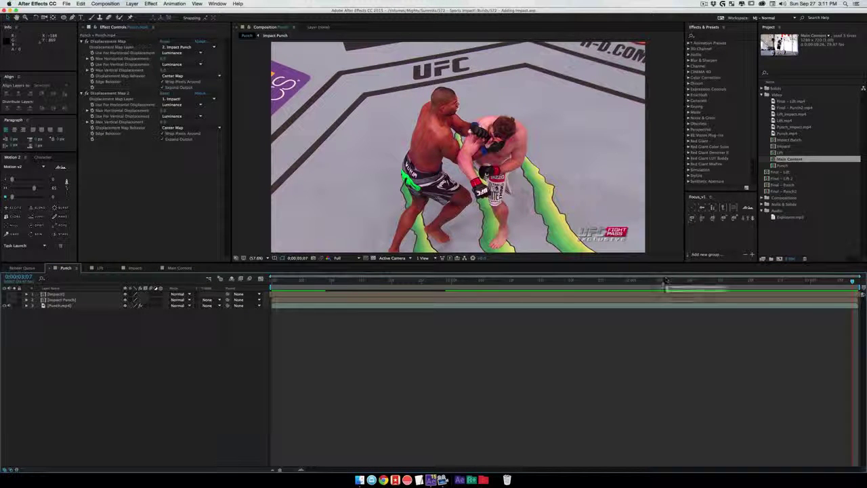
# Try pre-composing the three layers of the Punch composition, first as PUnch and again under the default name, undoing both attempts.
pyautogui.moveTo(64, 323); pyautogui.dragTo(44, 298)
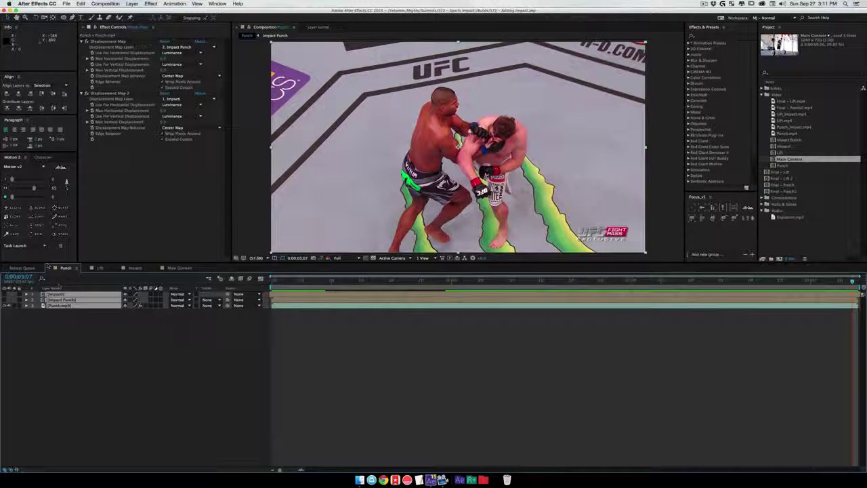
pyautogui.press('super+shift+c')
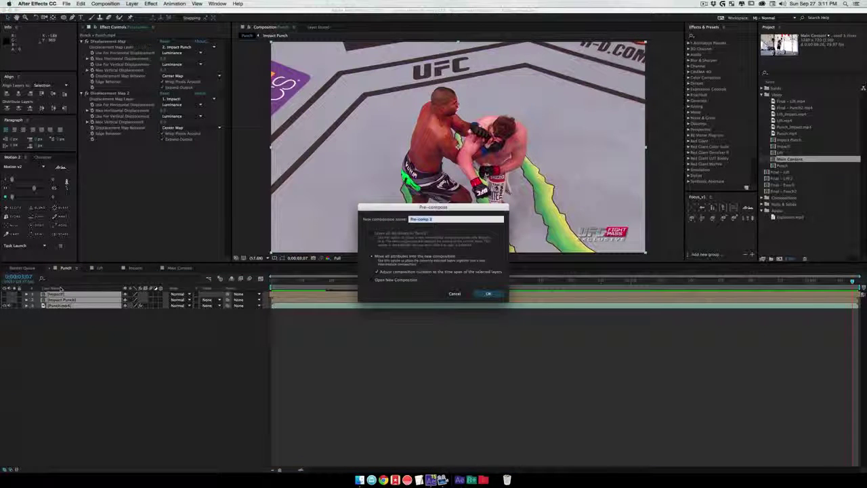
pyautogui.write('PUnch')
pyautogui.press('Return')
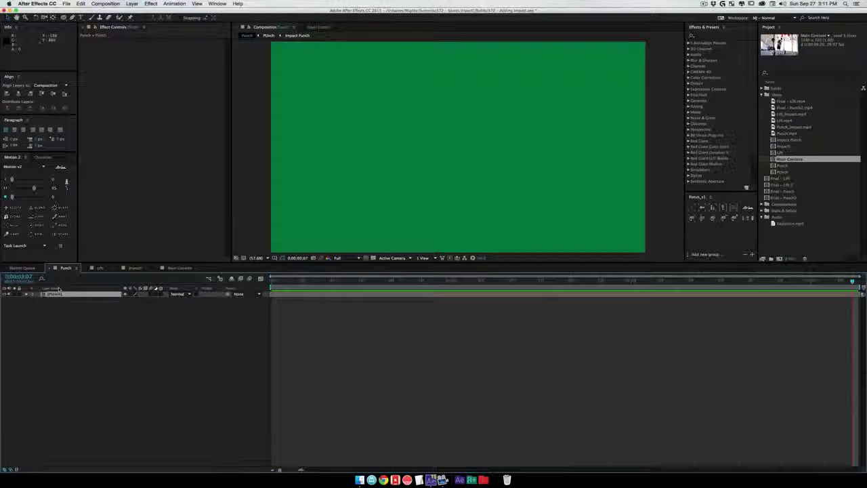
pyautogui.doubleClick(60, 293)
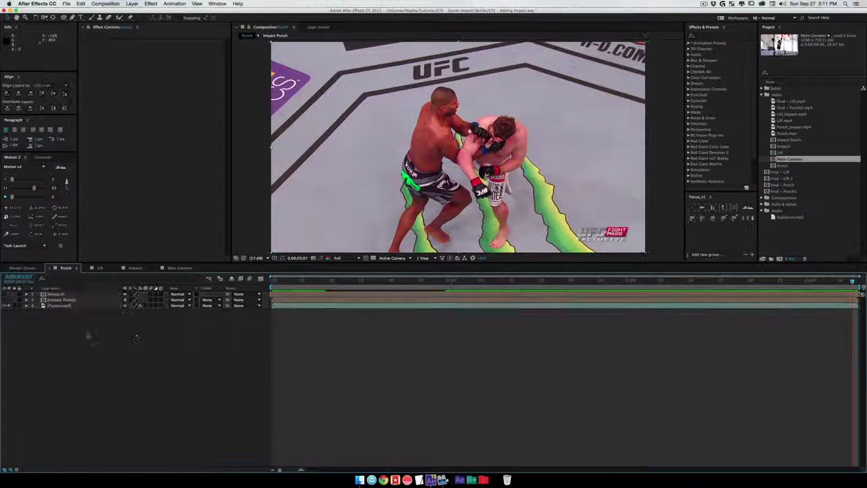
pyautogui.press('super+shift+c')
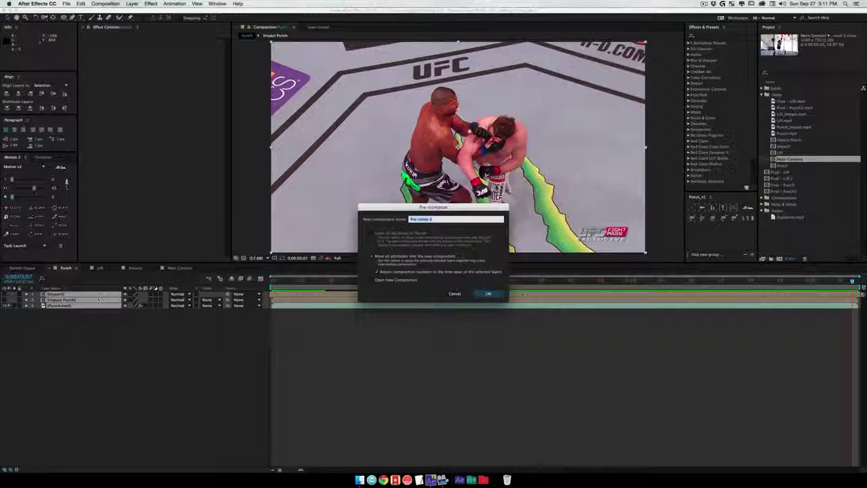
pyautogui.click(489, 294)
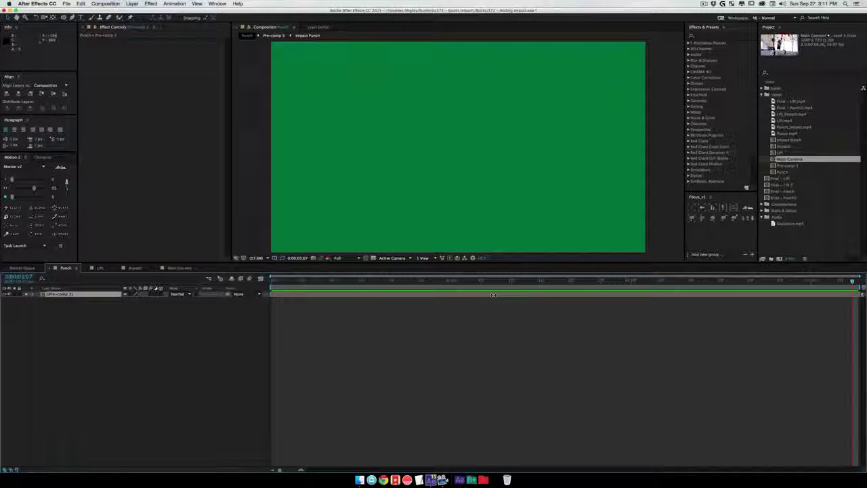
pyautogui.press('super+z')
# Play through the shot and pre-compose the Impact!, Impact Punch and Punch.mp4 layers under the default name with all attributes moved.
pyautogui.click(75, 320)
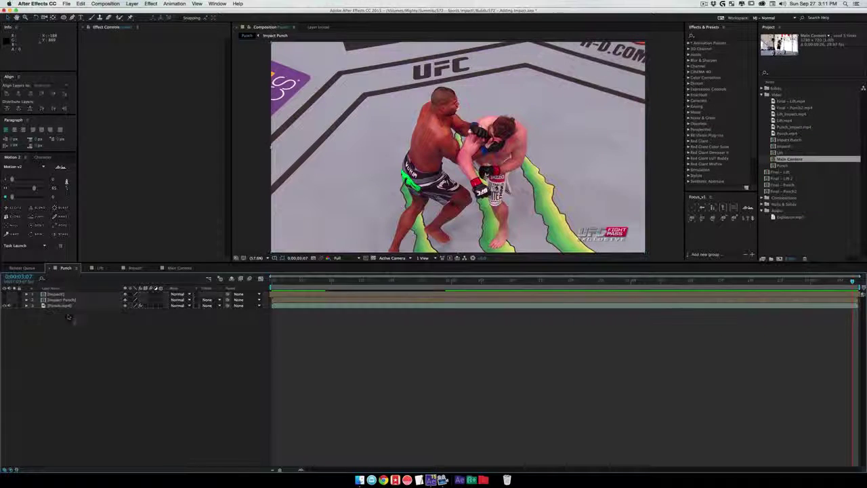
pyautogui.moveTo(302, 281); pyautogui.dragTo(271, 281)
pyautogui.click(286, 306)
pyautogui.keyDown('shift'); pyautogui.click(278, 294); pyautogui.keyUp('shift')
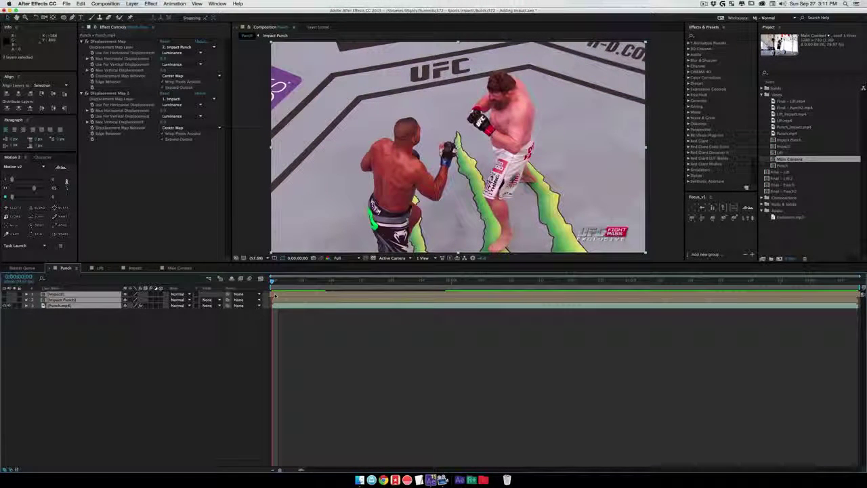
pyautogui.press('space')
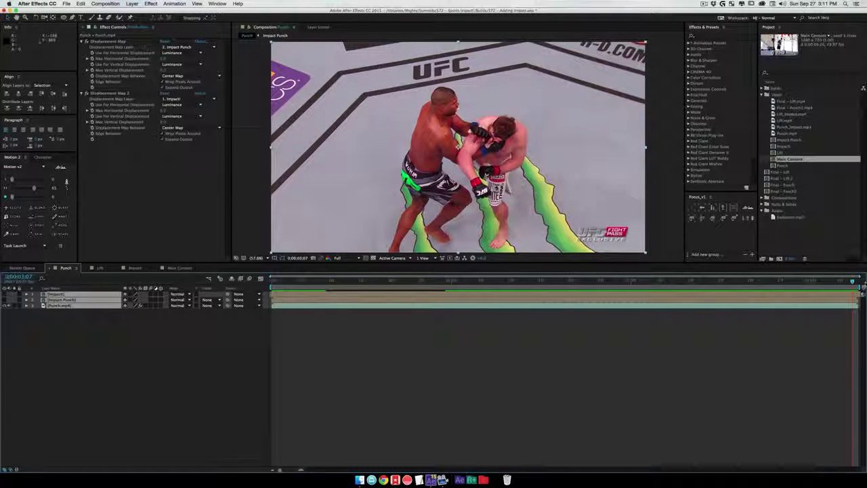
pyautogui.press('super+shift+c')
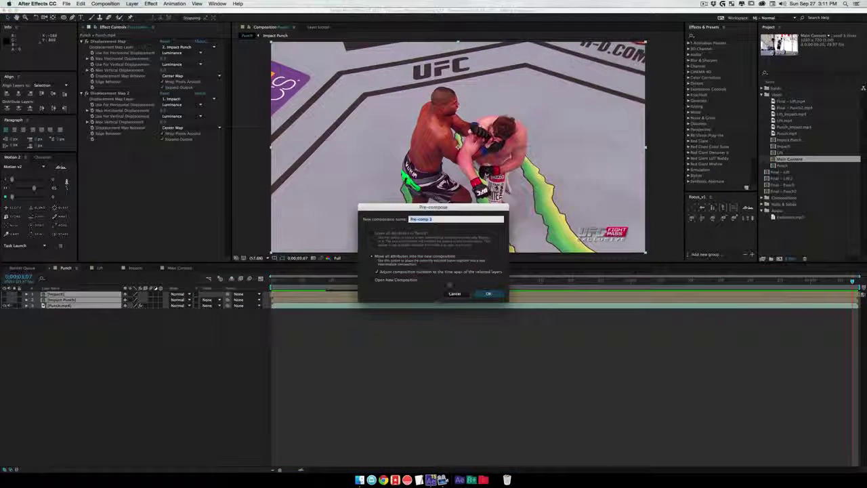
pyautogui.click(483, 293)
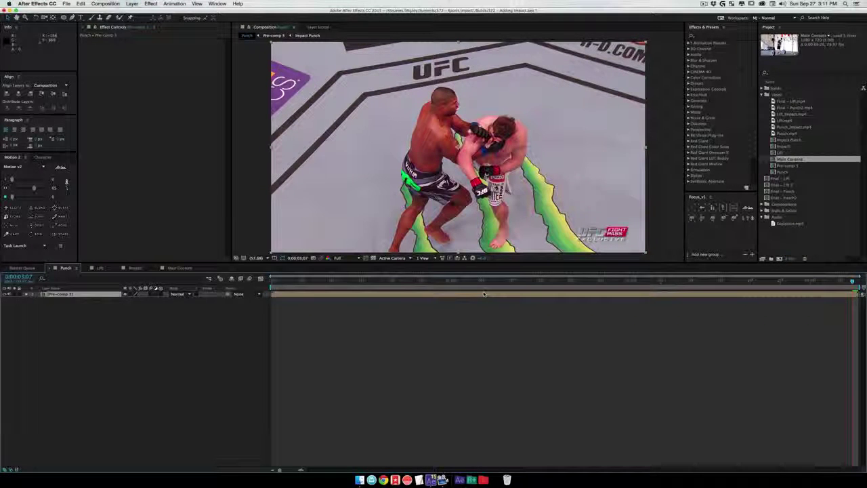
# Duplicate the pre-composed layer at 0;00;01;18 and apply Freeze Frame to the upper copy.
pyautogui.moveTo(630, 280); pyautogui.dragTo(558, 272)
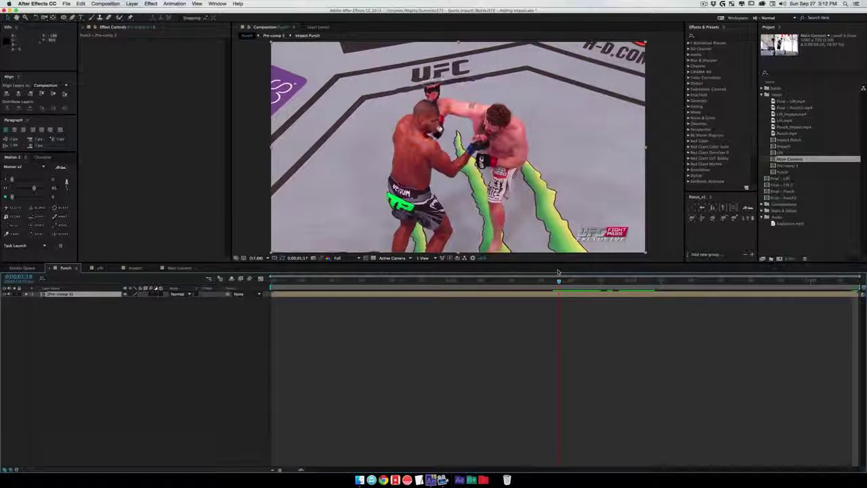
pyautogui.press('super+d')
pyautogui.rightClick(51, 295)
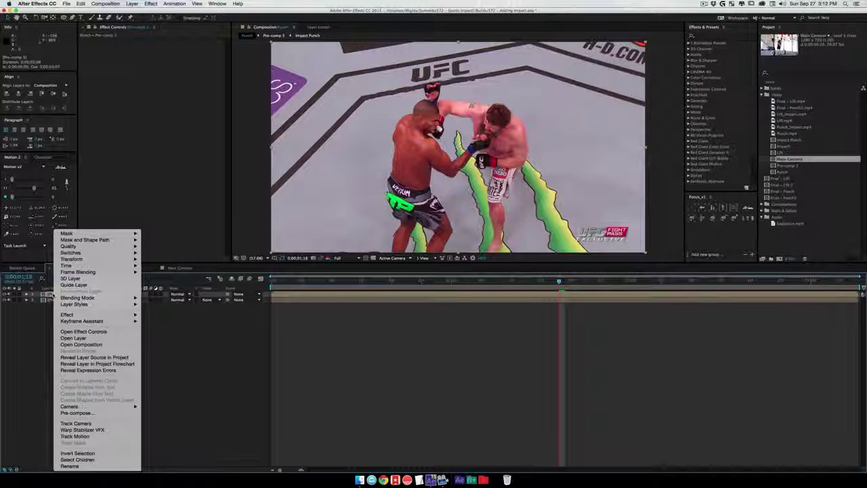
pyautogui.moveTo(101, 265)
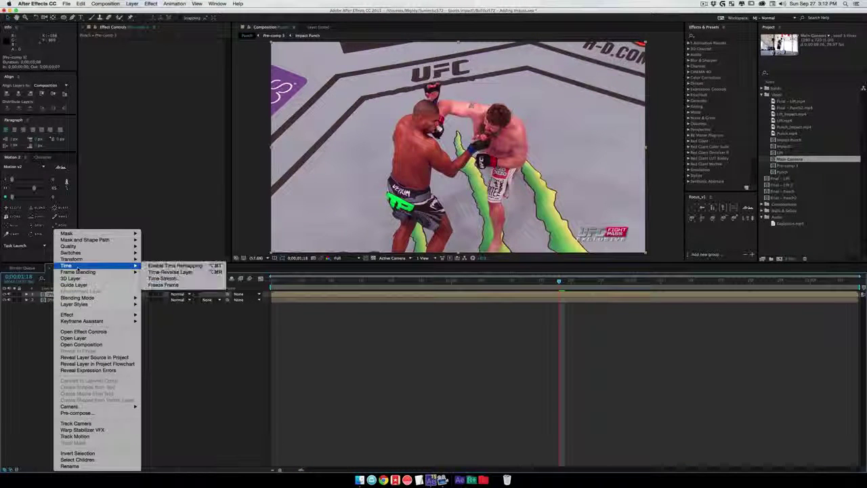
pyautogui.click(169, 285)
# Duplicate the unfrozen layer, stack the copy above the frozen one, and trim the starts of both upper layers to 0;00;01;18.
pyautogui.click(73, 306)
pyautogui.press('super+d')
pyautogui.moveTo(70, 306); pyautogui.dragTo(68, 294)
pyautogui.keyDown('shift'); pyautogui.click(66, 300); pyautogui.keyUp('shift')
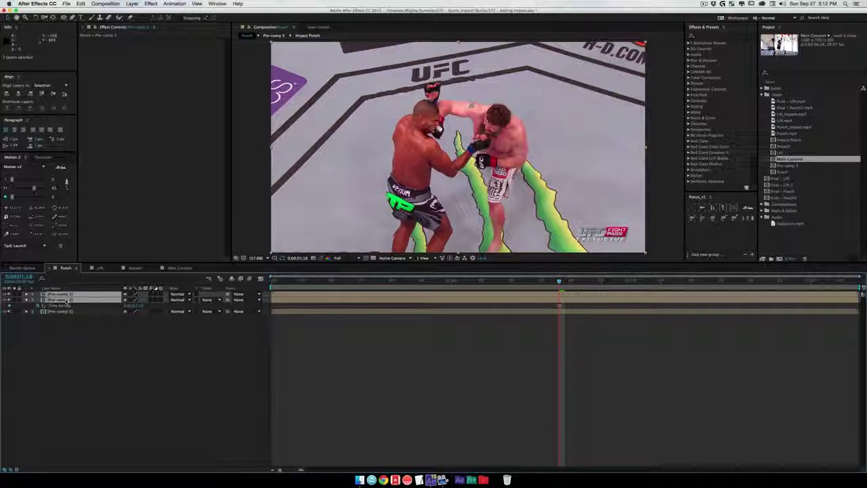
pyautogui.hotkey('alt', '[')
pyautogui.click(654, 397)
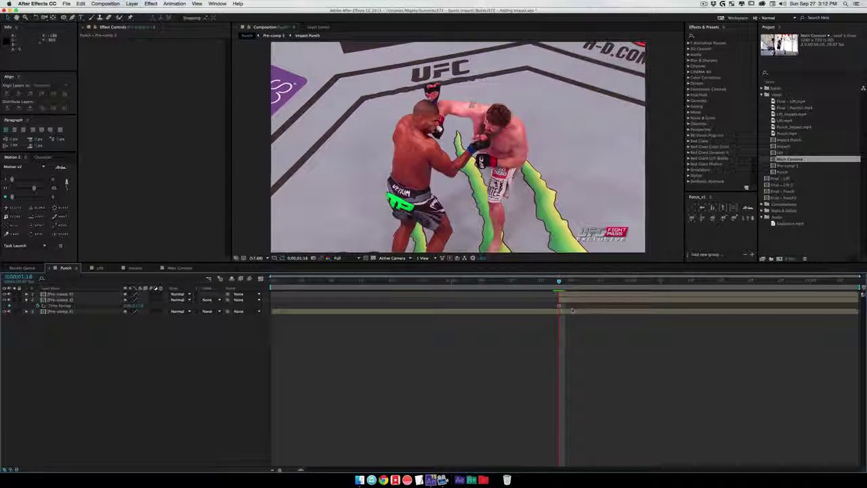
# Shift the topmost layer to start at 0;00;01;21 so the freeze frame holds briefly, replaying the hit to judge its length.
pyautogui.click(564, 296)
pyautogui.hotkey('alt', 'pagedown')
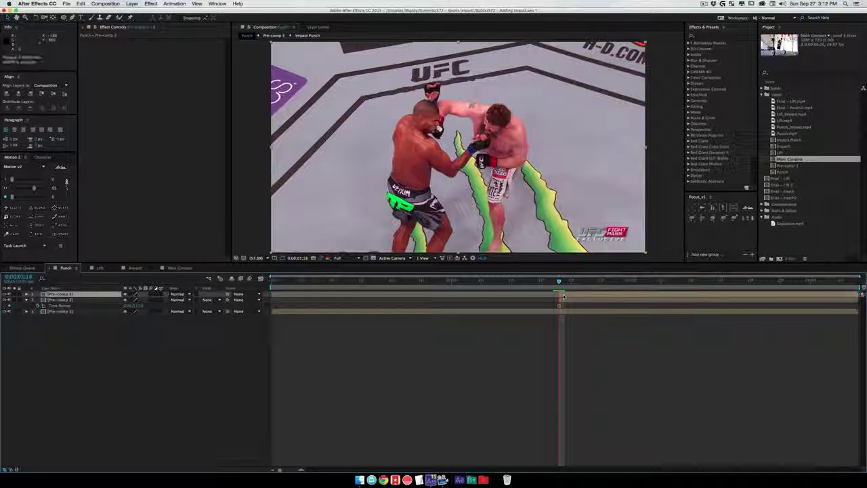
pyautogui.press('space')
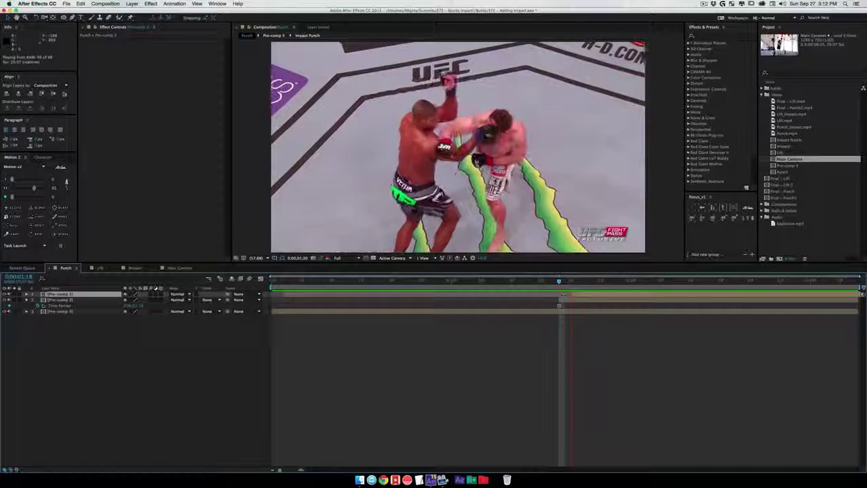
pyautogui.click(571, 281)
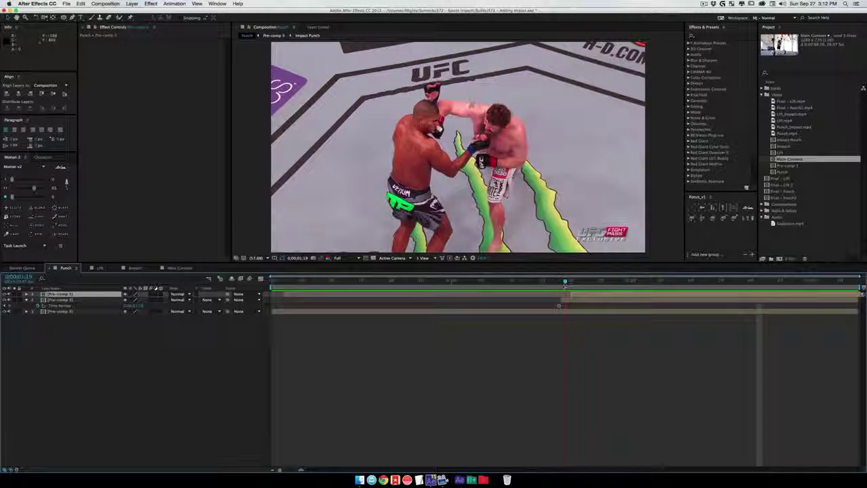
pyautogui.press('space')
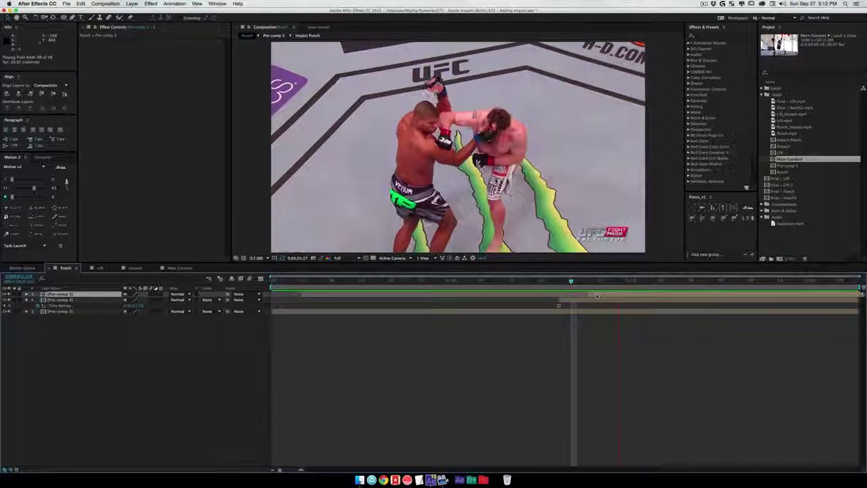
pyautogui.click(578, 282)
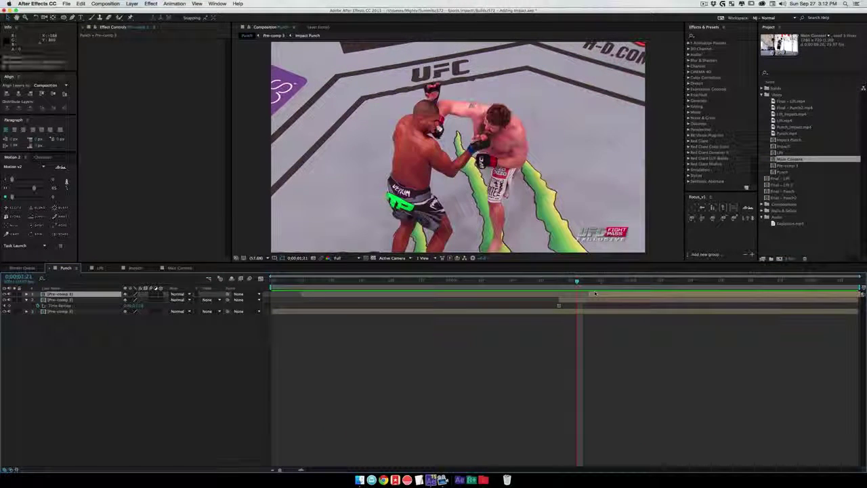
# Copy the explosion MP3 and Audio Amplitude layers from the Lift composition and paste them at the top of the Punch composition.
pyautogui.click(100, 267)
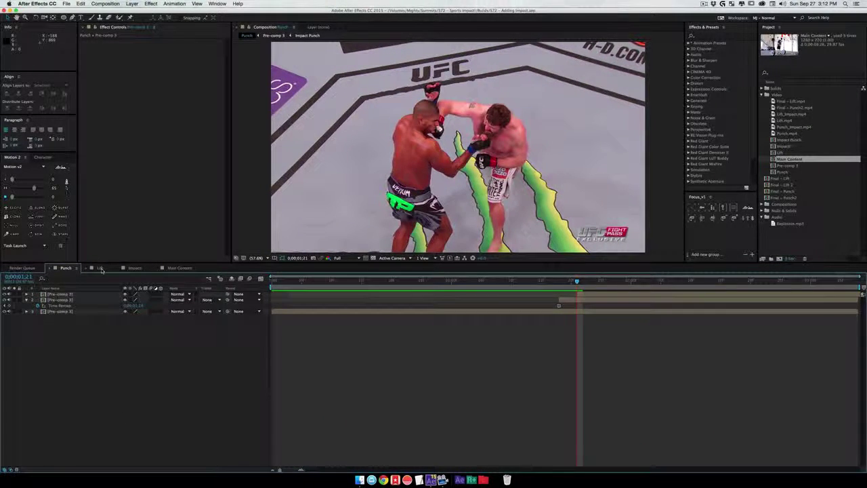
pyautogui.click(68, 339)
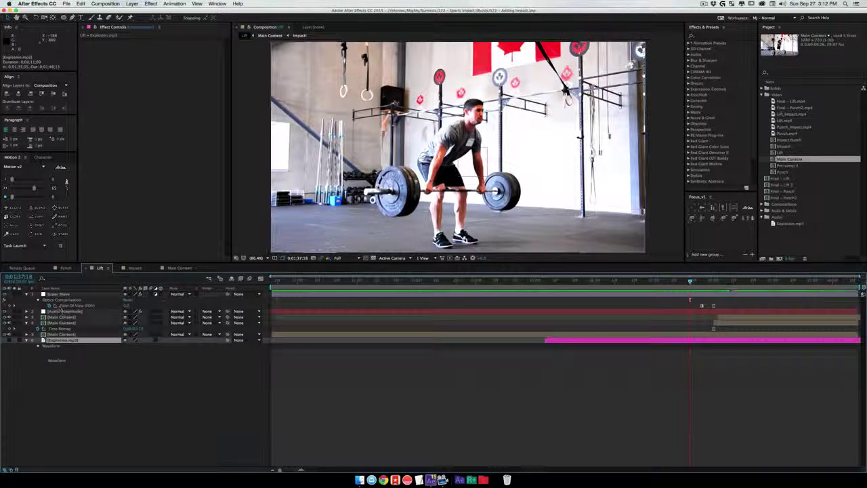
pyautogui.keyDown('super'); pyautogui.click(88, 311); pyautogui.keyUp('super')
pyautogui.press('super+c')
pyautogui.click(66, 267)
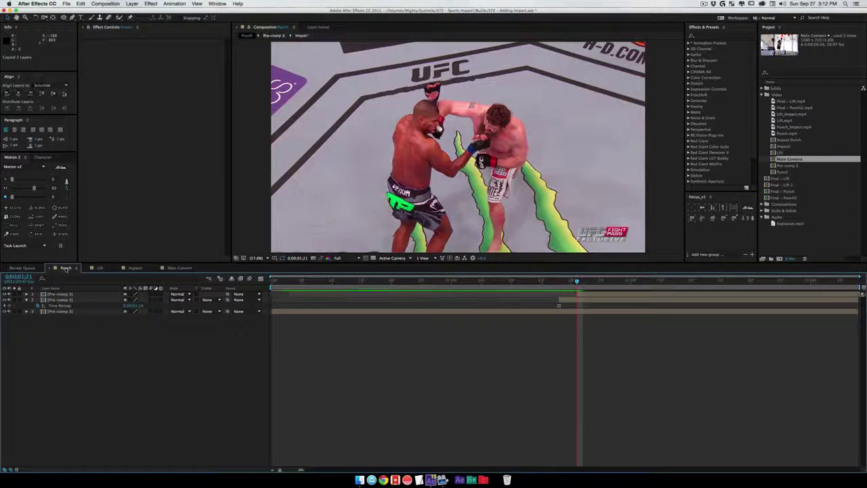
pyautogui.press('super+v')
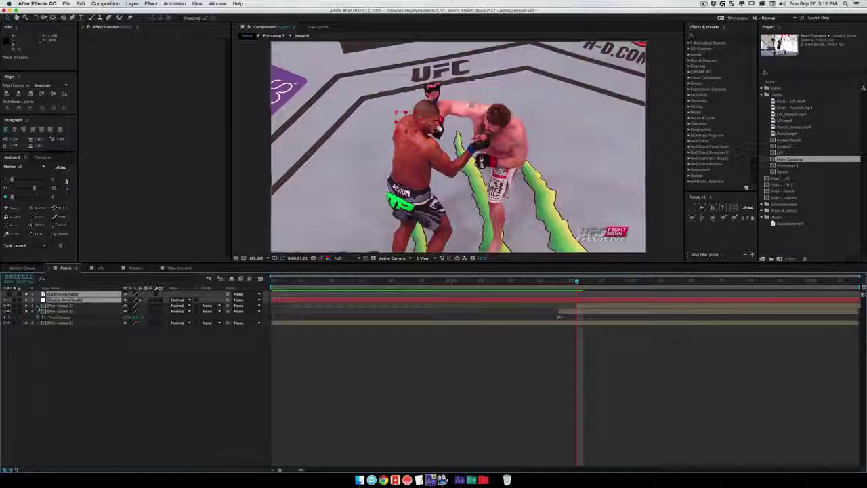
# Start the pasted explosion audio and Audio Amplitude layers at 0;00;01;21 and display the audio waveform.
pyautogui.press('l')
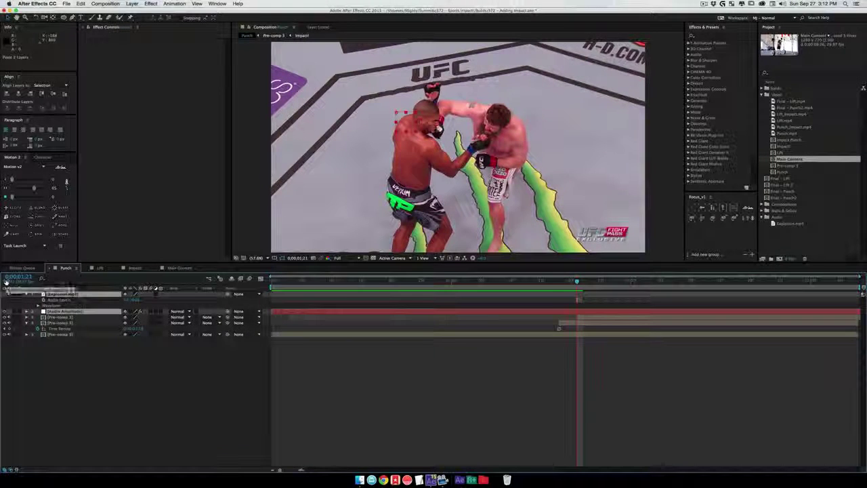
pyautogui.press('[')
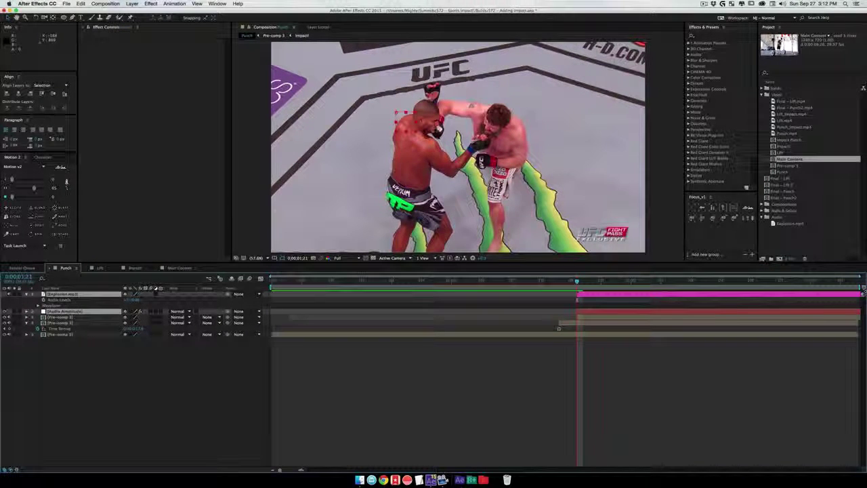
pyautogui.press('l')
pyautogui.press('l')
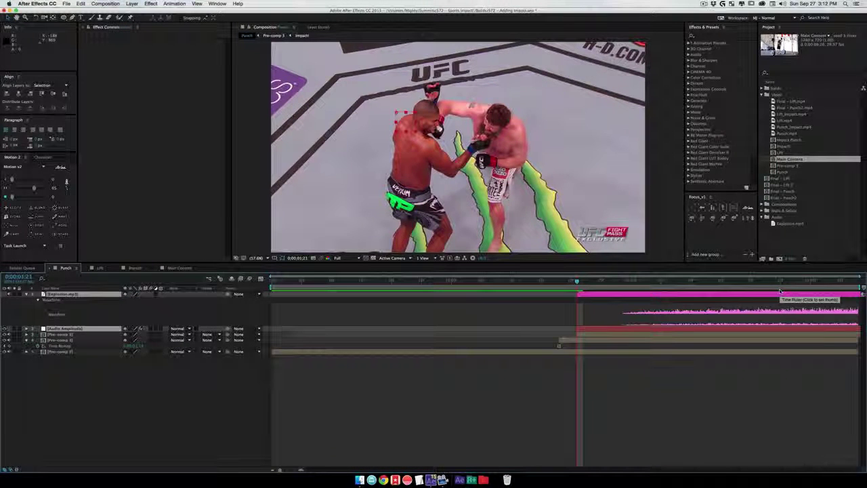
# Shift the explosion audio and Audio Amplitude layers earlier so the loud burst starts at 0;00;01;18, and reveal the amplitude keyframes.
pyautogui.hotkey('alt', 'Home')
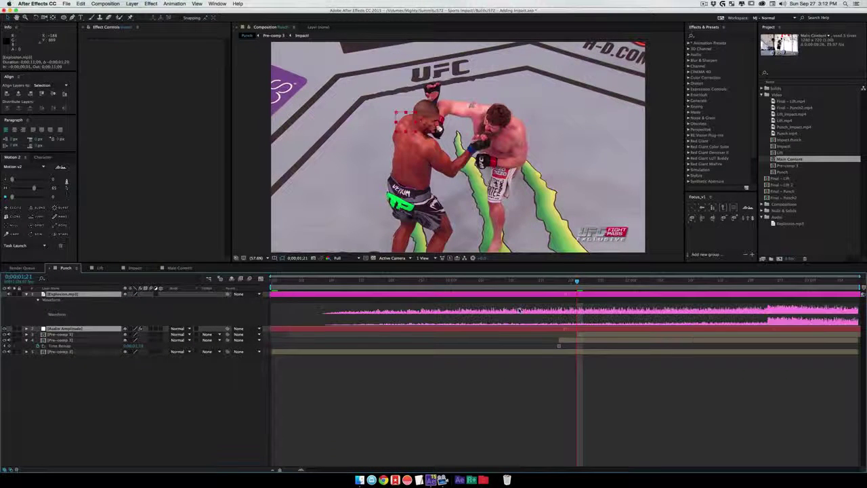
pyautogui.moveTo(739, 295); pyautogui.dragTo(561, 298)
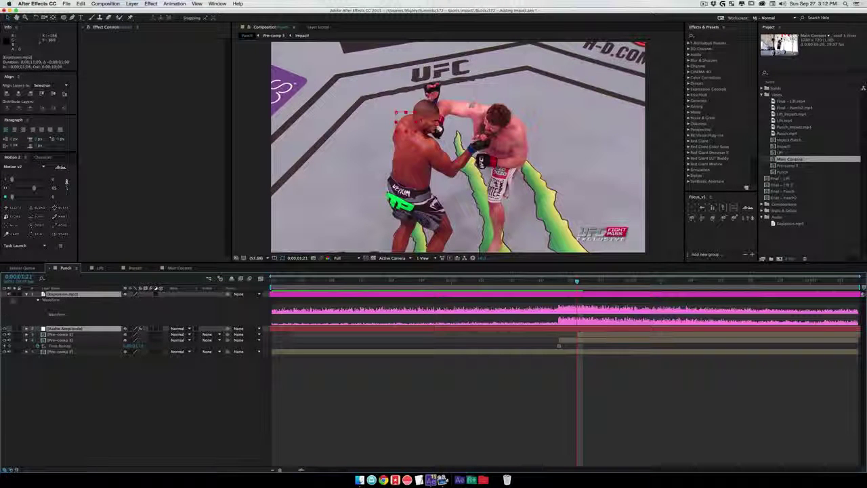
pyautogui.click(62, 329)
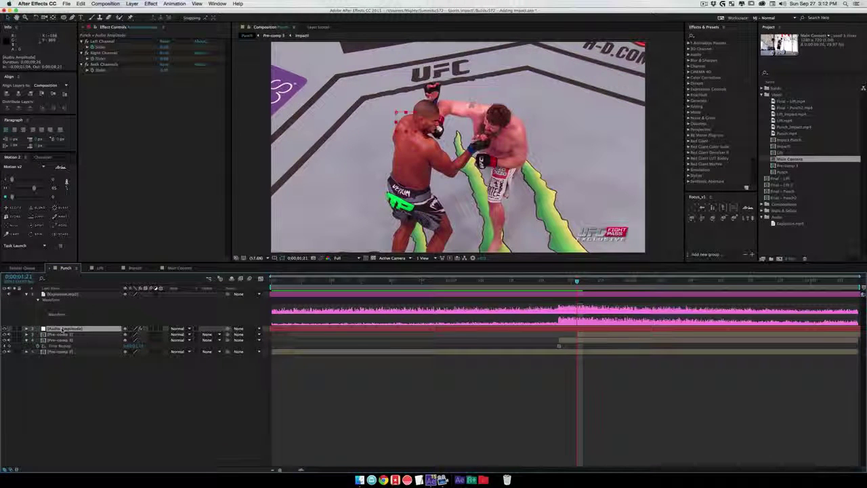
pyautogui.press('i')
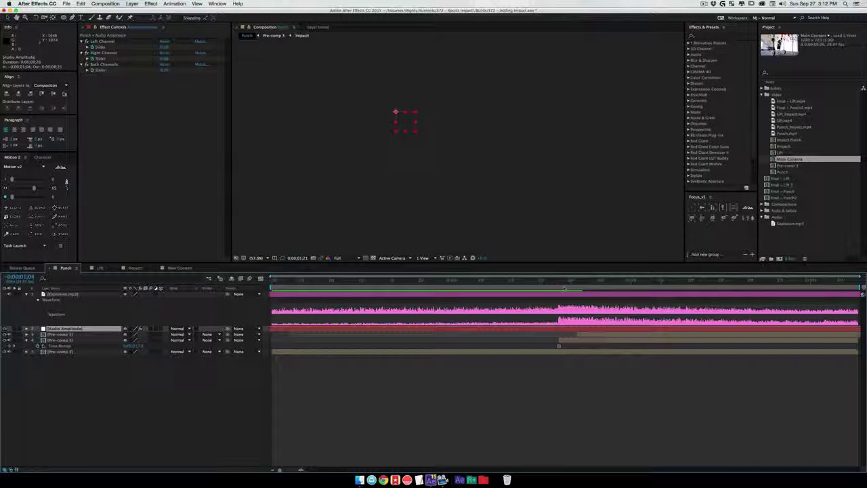
pyautogui.click(575, 283)
pyautogui.press('u')
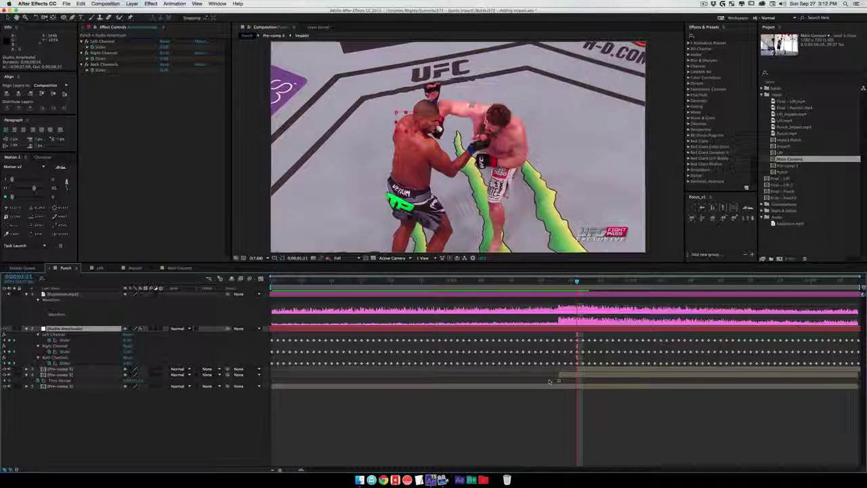
pyautogui.click(561, 279)
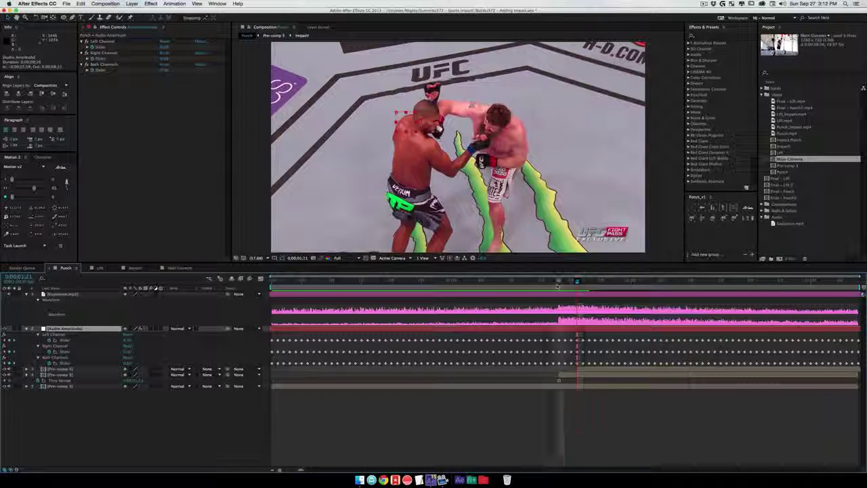
# Parent all three Pre-comp 3 layers to a new null control layer and reveal the null's position.
pyautogui.click(560, 416)
pyautogui.moveTo(60, 401); pyautogui.dragTo(71, 372)
pyautogui.click(12, 225)
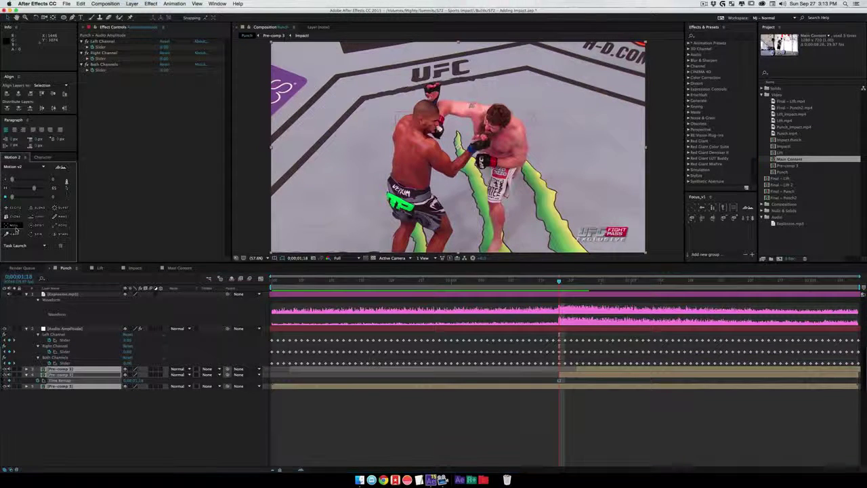
pyautogui.press('p')
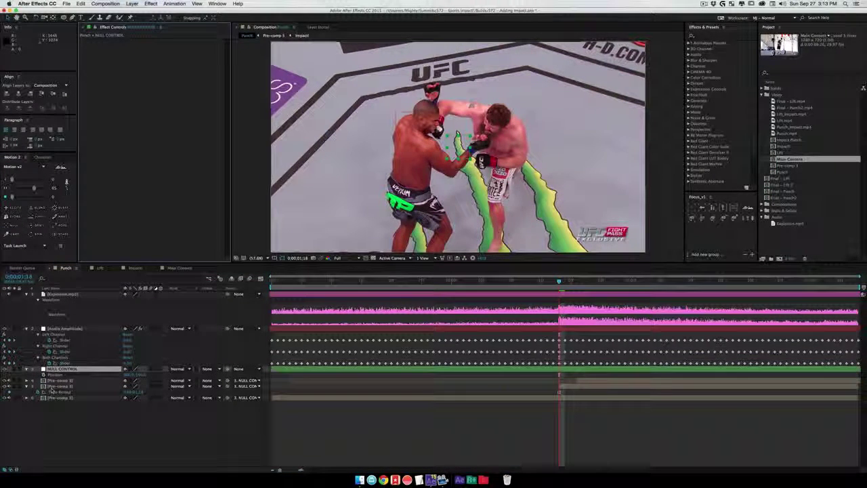
# Separate the null's position dimensions and add the Audio Amplitude Both Channels slider to its Y Position through an expression.
pyautogui.rightClick(61, 374)
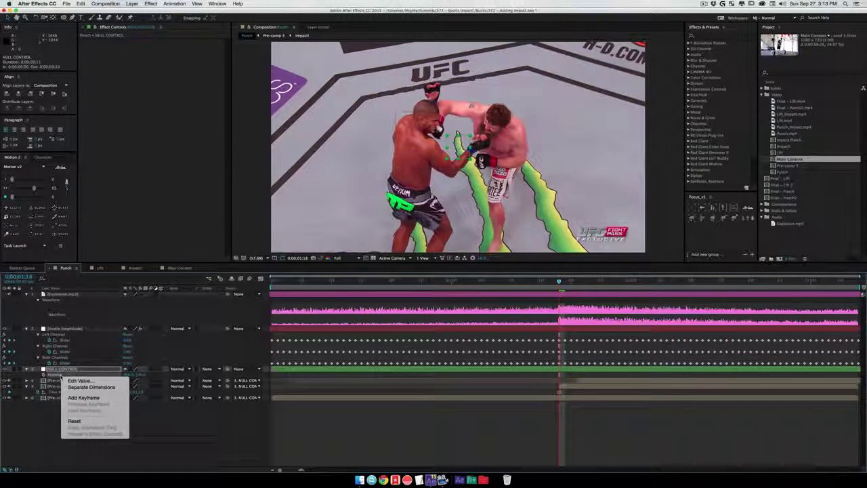
pyautogui.click(91, 387)
pyautogui.keyDown('alt'); pyautogui.click(43, 380); pyautogui.keyUp('alt')
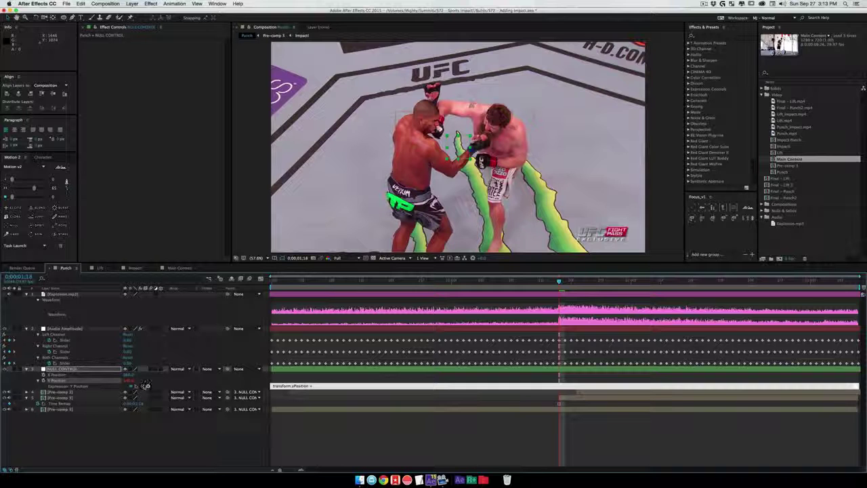
pyautogui.moveTo(145, 385); pyautogui.dragTo(68, 362)
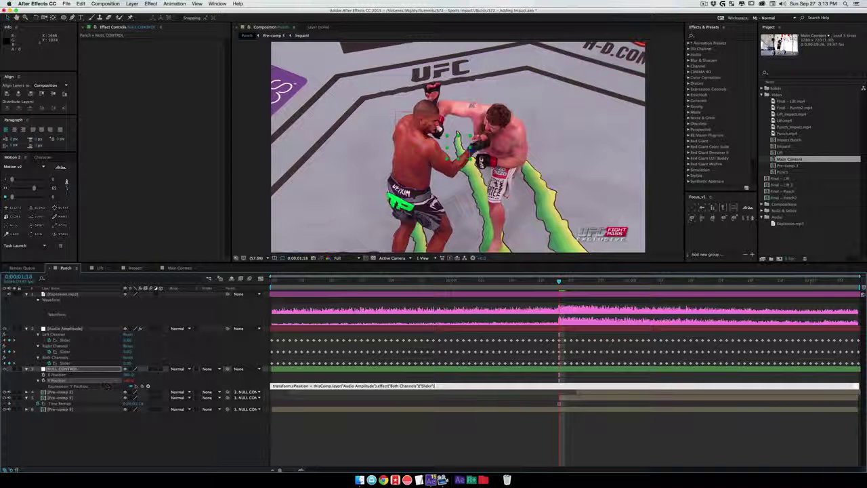
pyautogui.click(172, 442)
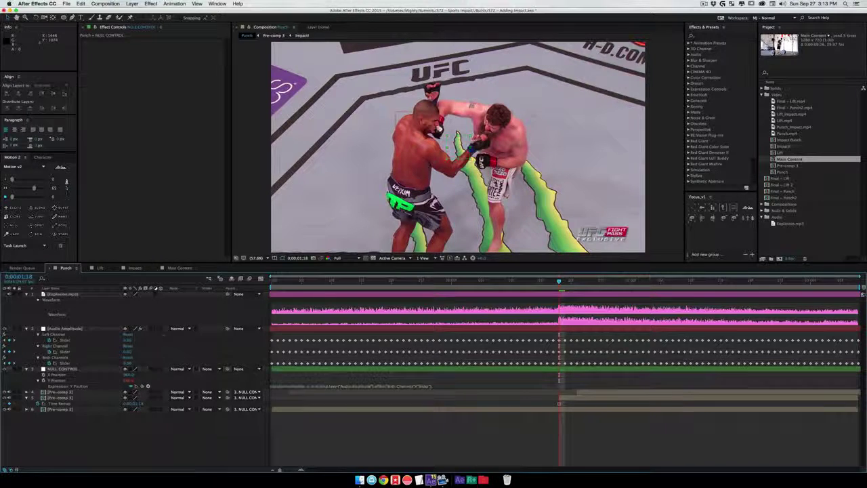
# Preview the fight shot and examine the frames around the hit to check the timing of the audio-driven shake.
pyautogui.moveTo(565, 281); pyautogui.dragTo(409, 293)
pyautogui.press('space')
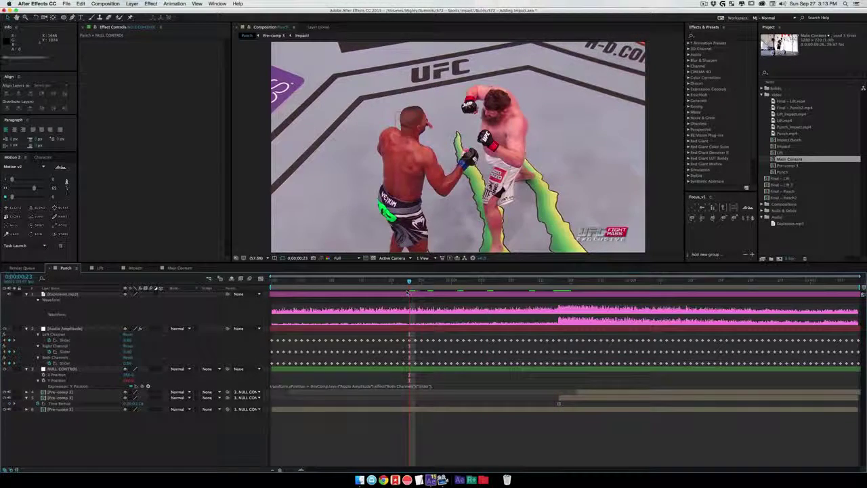
pyautogui.press('space')
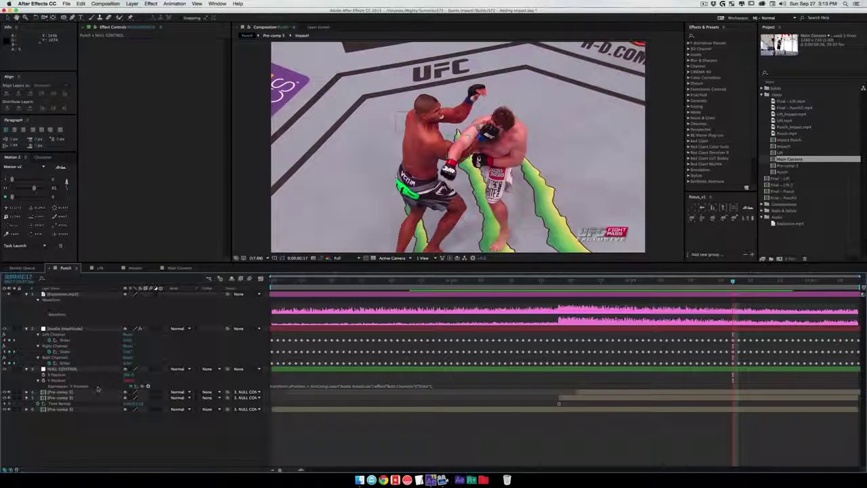
pyautogui.click(64, 368)
pyautogui.click(574, 282)
pyautogui.moveTo(571, 285)
pyautogui.mouseDown()
pyautogui.moveTo(542, 292)
pyautogui.moveTo(571, 295)
pyautogui.mouseUp()
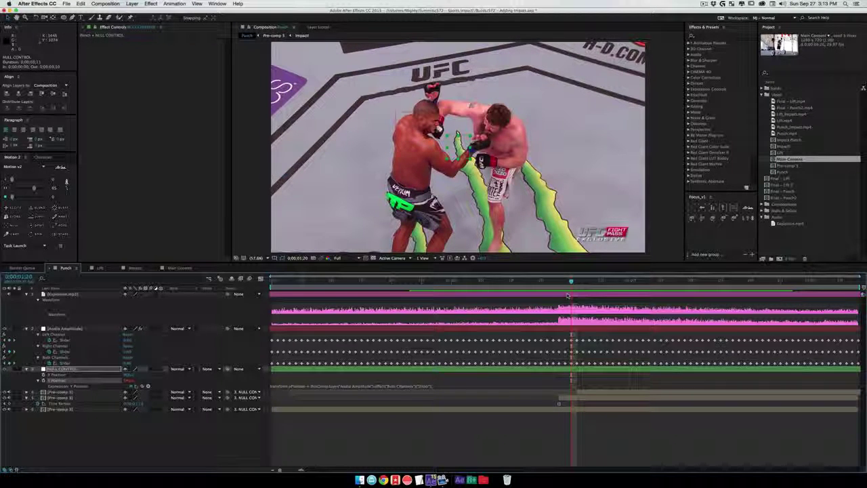
pyautogui.moveTo(573, 281); pyautogui.dragTo(586, 309)
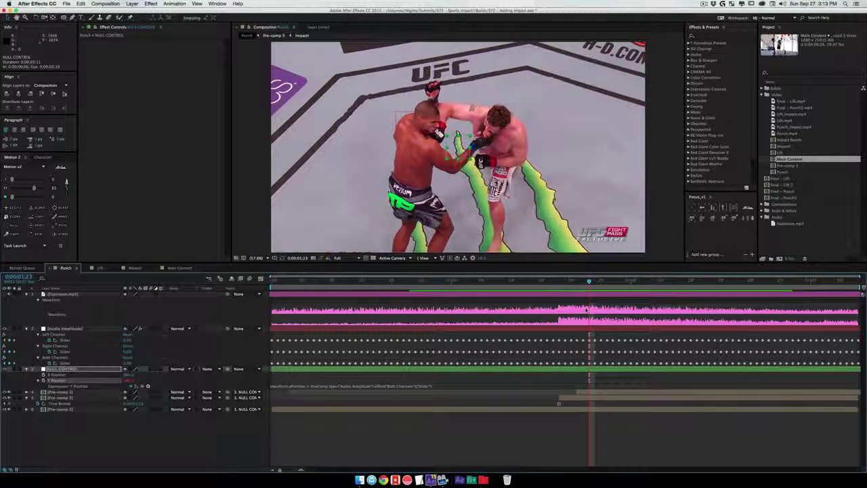
pyautogui.click(107, 433)
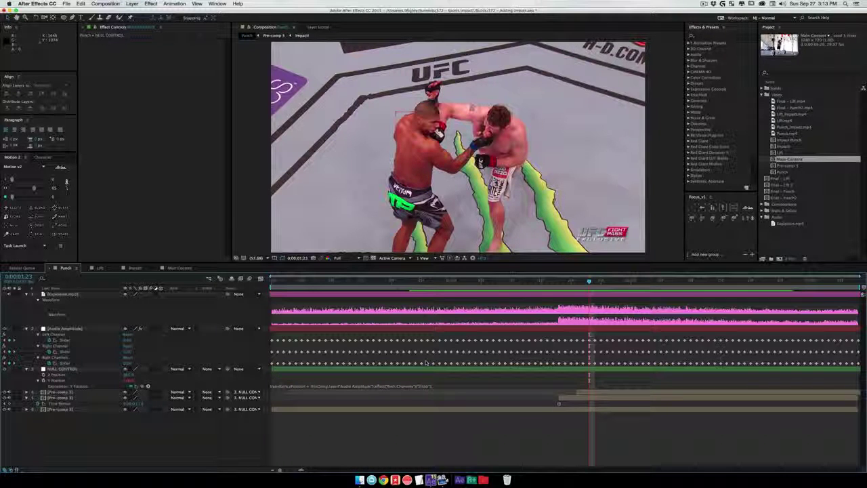
# Slide the Audio Amplitude layer earlier so the Both Channels peak in the value graph lands on the hit, and preview the shake.
pyautogui.click(440, 330)
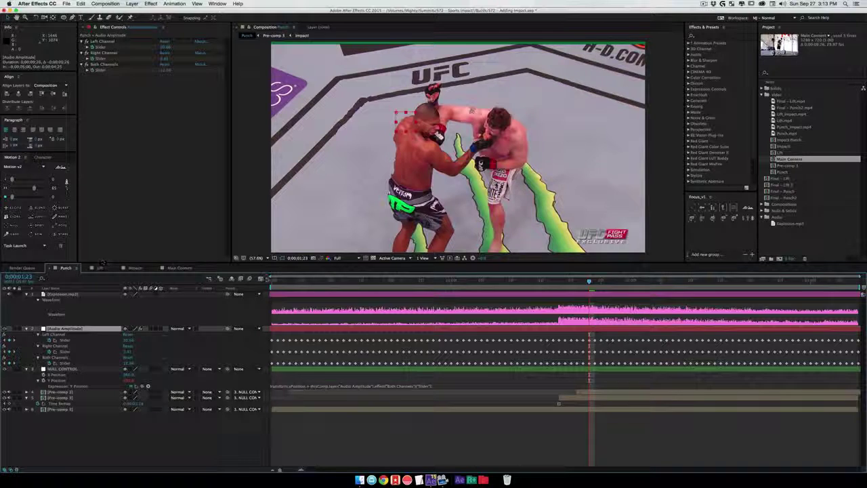
pyautogui.click(261, 279)
pyautogui.click(62, 362)
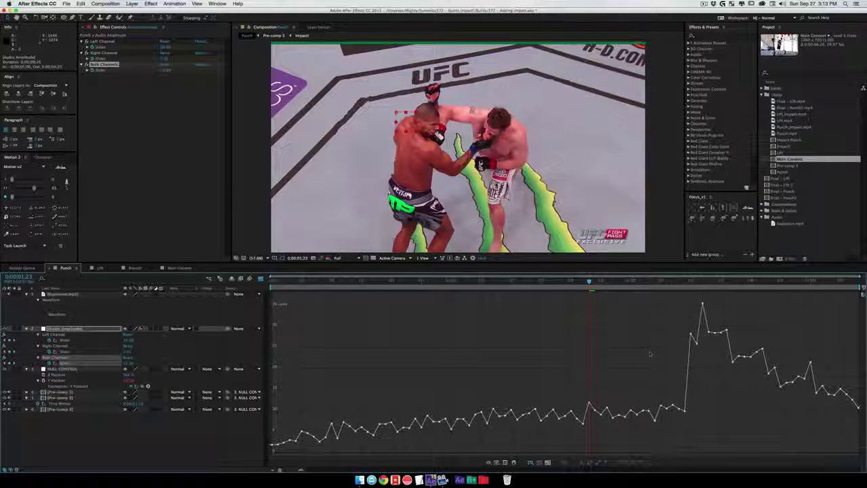
pyautogui.click(702, 280)
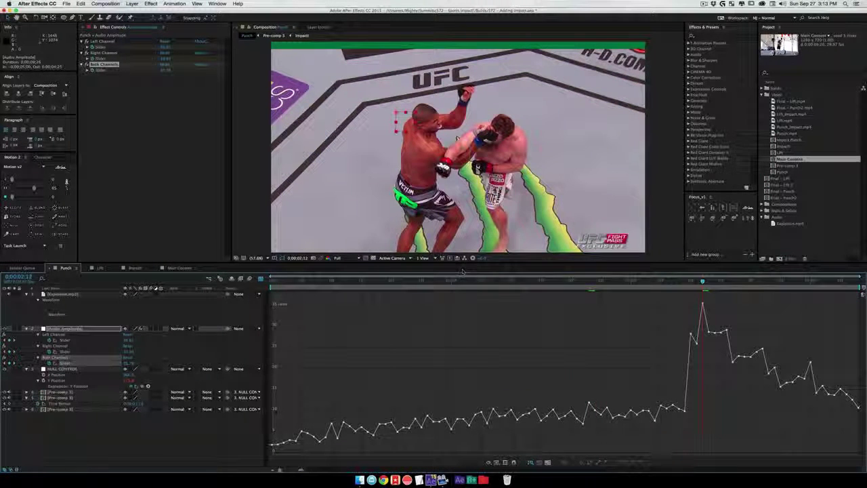
pyautogui.hotkey('shift', 'F3')
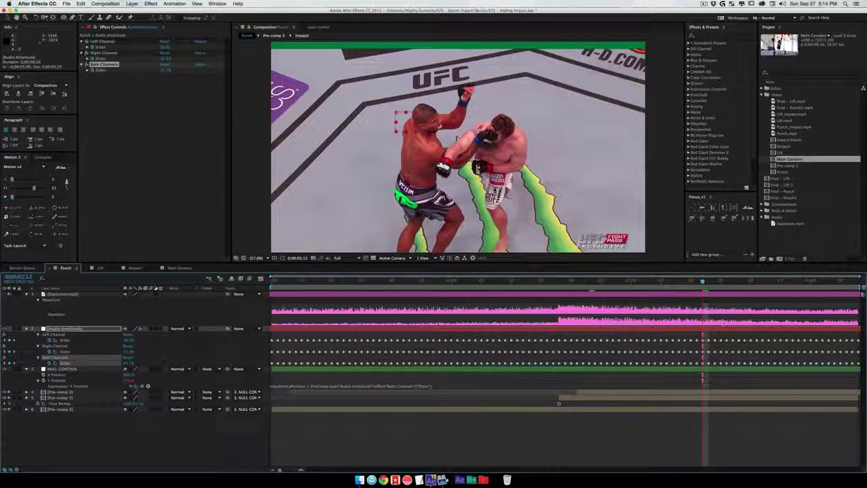
pyautogui.click(547, 336)
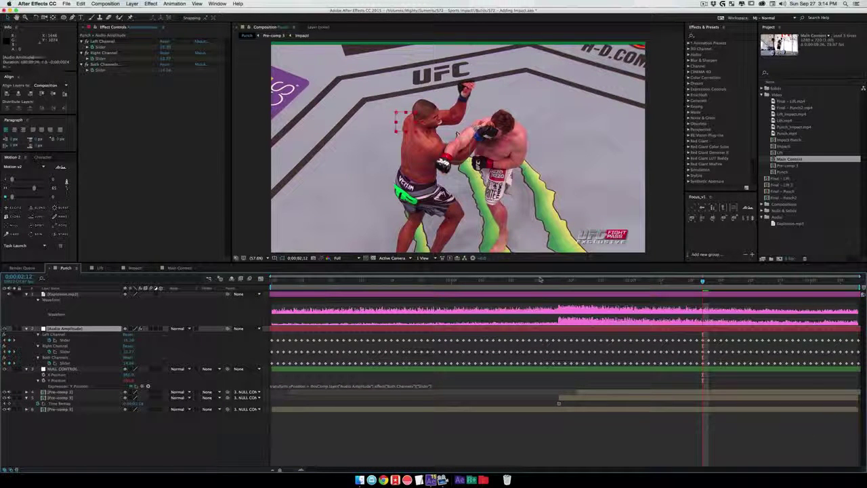
pyautogui.moveTo(483, 281); pyautogui.dragTo(436, 282)
pyautogui.press('space')
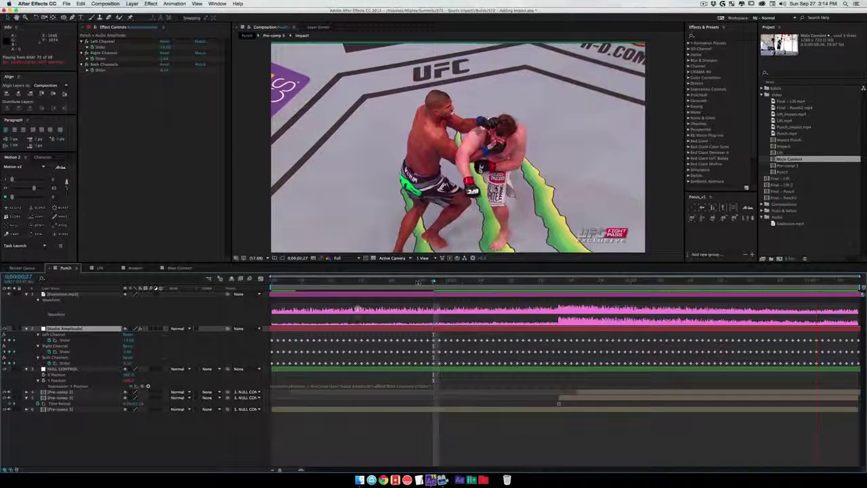
pyautogui.press('space')
# Scale the null control up slightly so the shaking footage covers the frame edges, and preview the shot.
pyautogui.click(195, 458)
pyautogui.click(81, 370)
pyautogui.press('s')
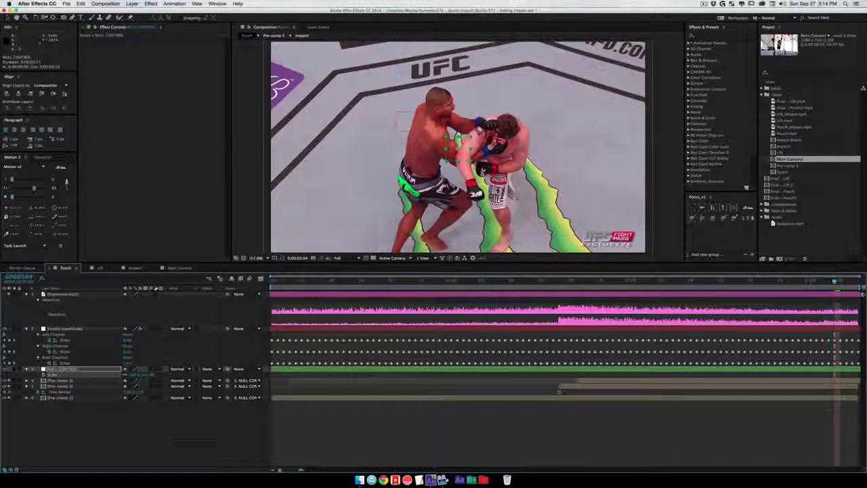
pyautogui.click(161, 449)
pyautogui.press('space')
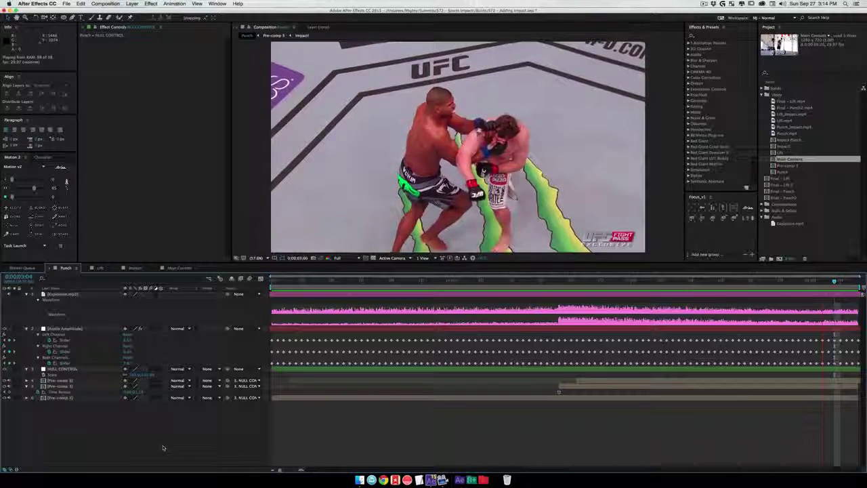
pyautogui.click(136, 374)
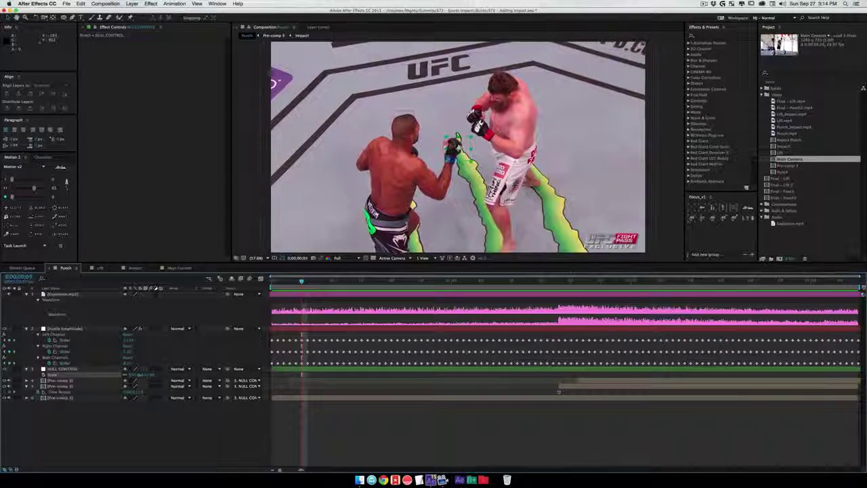
pyautogui.press('space')
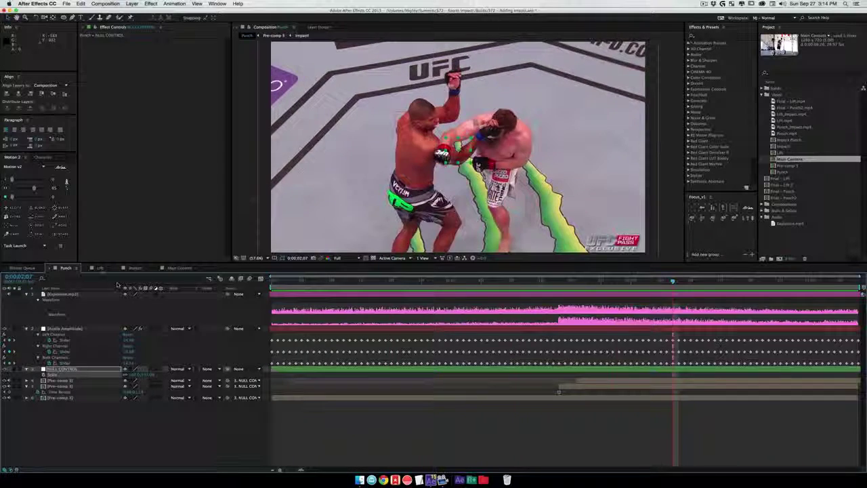
# Copy the Optics Compensation adjustment layer from the Lift composition and paste it into the Punch composition.
pyautogui.click(99, 267)
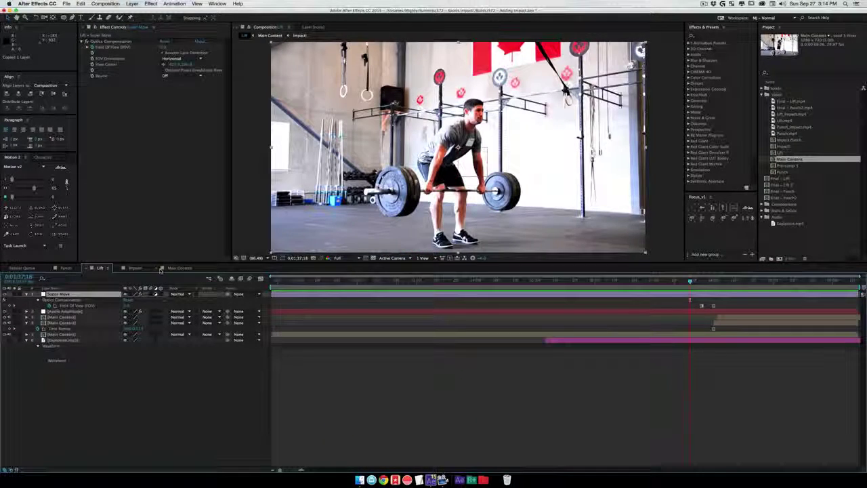
pyautogui.click(67, 268)
pyautogui.moveTo(197, 286); pyautogui.dragTo(201, 287)
pyautogui.press('super+v')
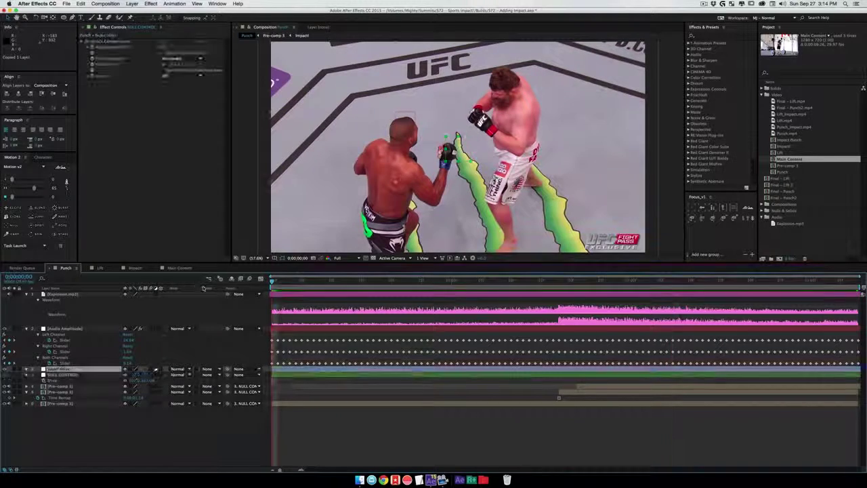
# Move the pasted adjustment layer to the top and shift it so its Field of View keyframes fall around the hit, previewing the result.
pyautogui.press('u')
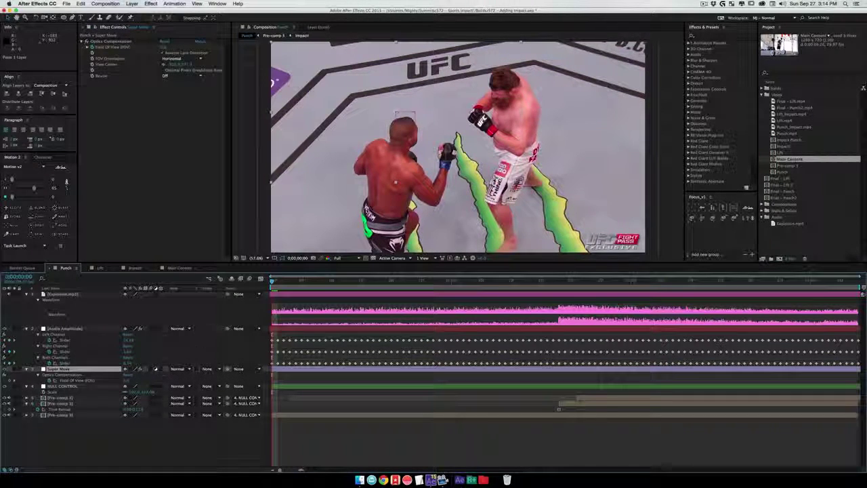
pyautogui.moveTo(82, 370); pyautogui.dragTo(67, 294)
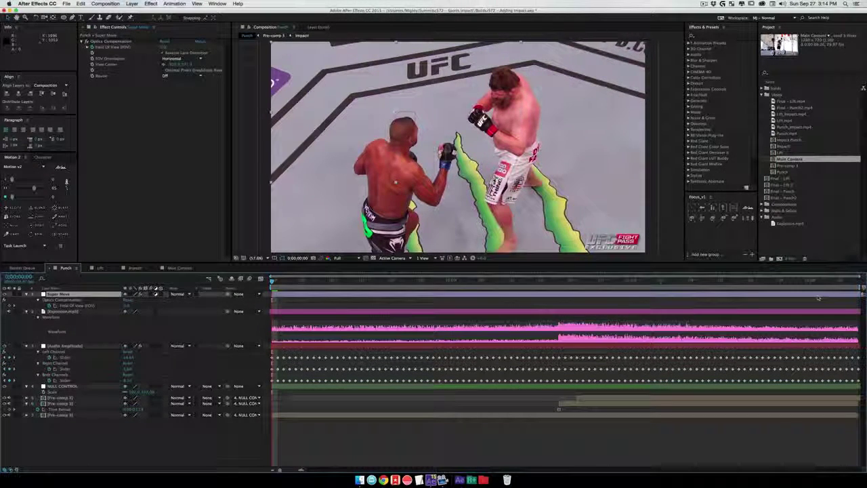
pyautogui.moveTo(820, 296); pyautogui.dragTo(208, 291)
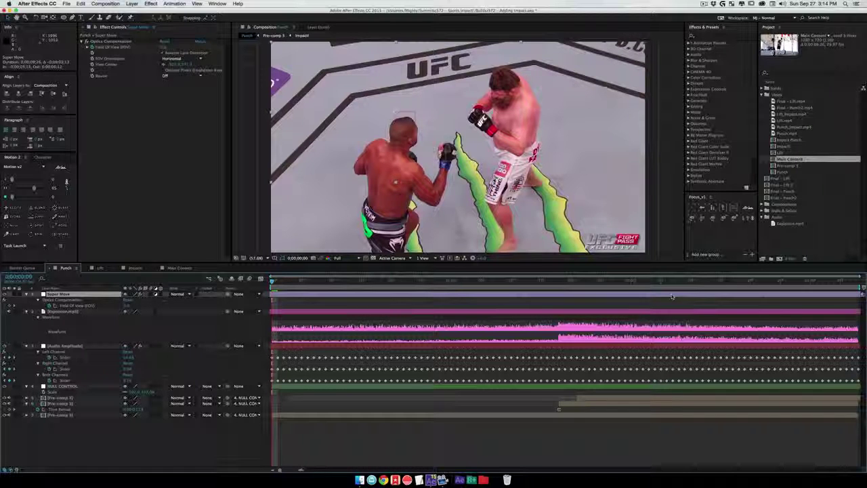
pyautogui.moveTo(863, 288); pyautogui.dragTo(431, 296)
pyautogui.press('space')
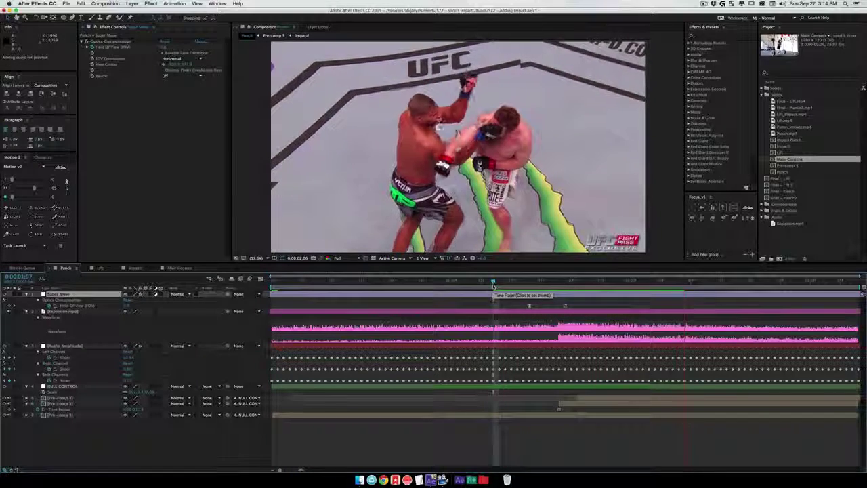
pyautogui.click(512, 285)
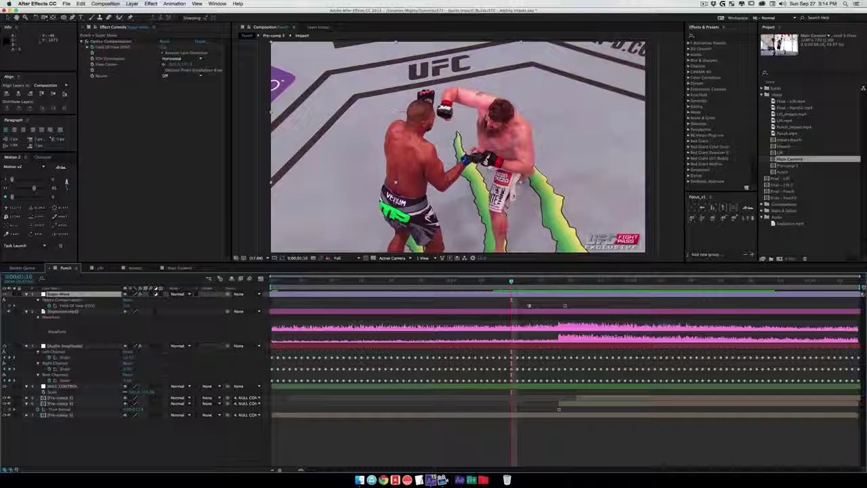
pyautogui.click(131, 445)
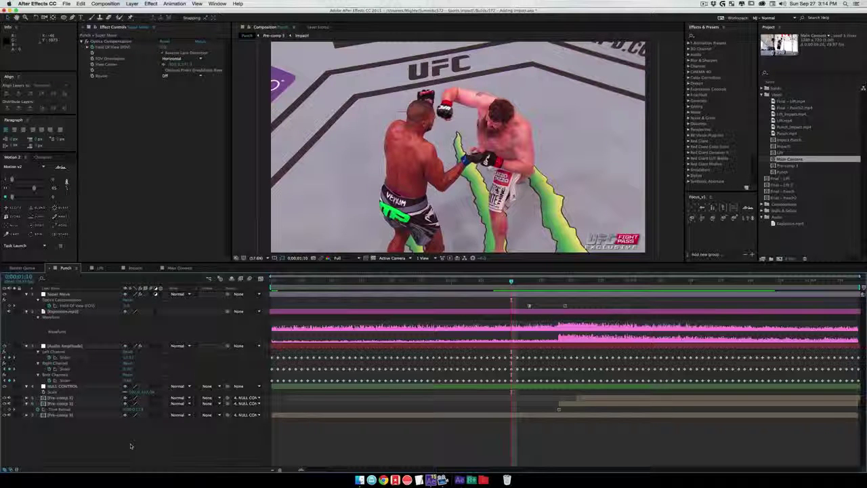